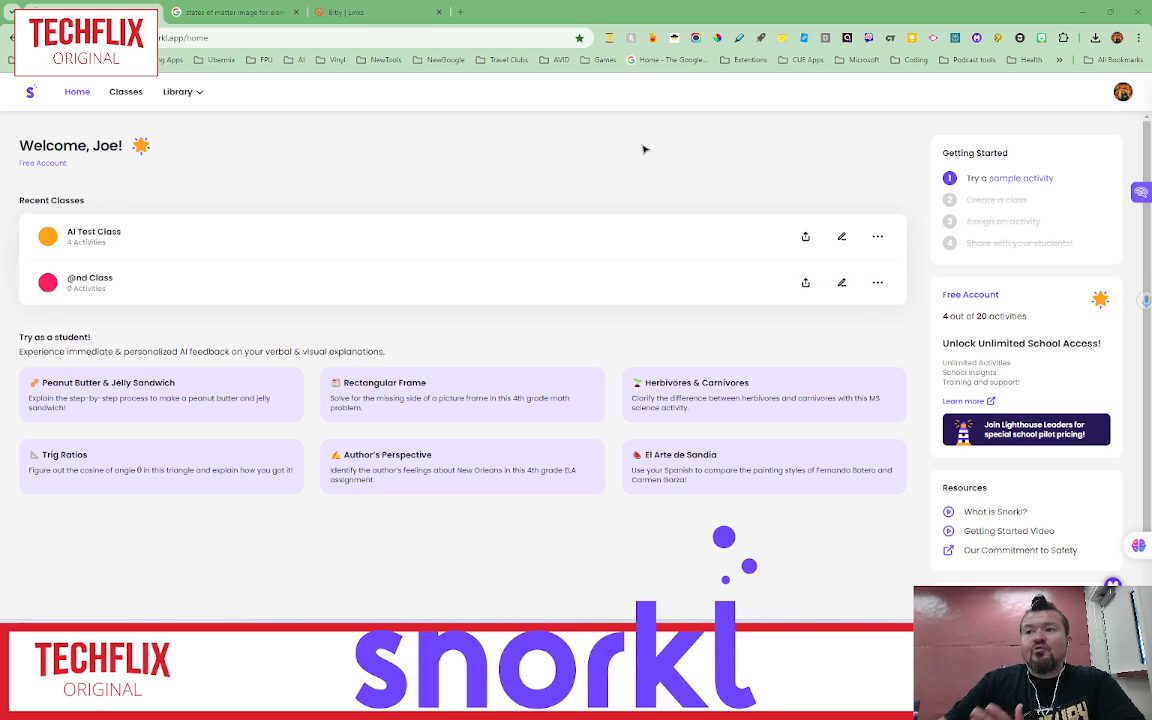
- Create a new class named "BHS Area ELM" with the blue colour
click(120, 93)
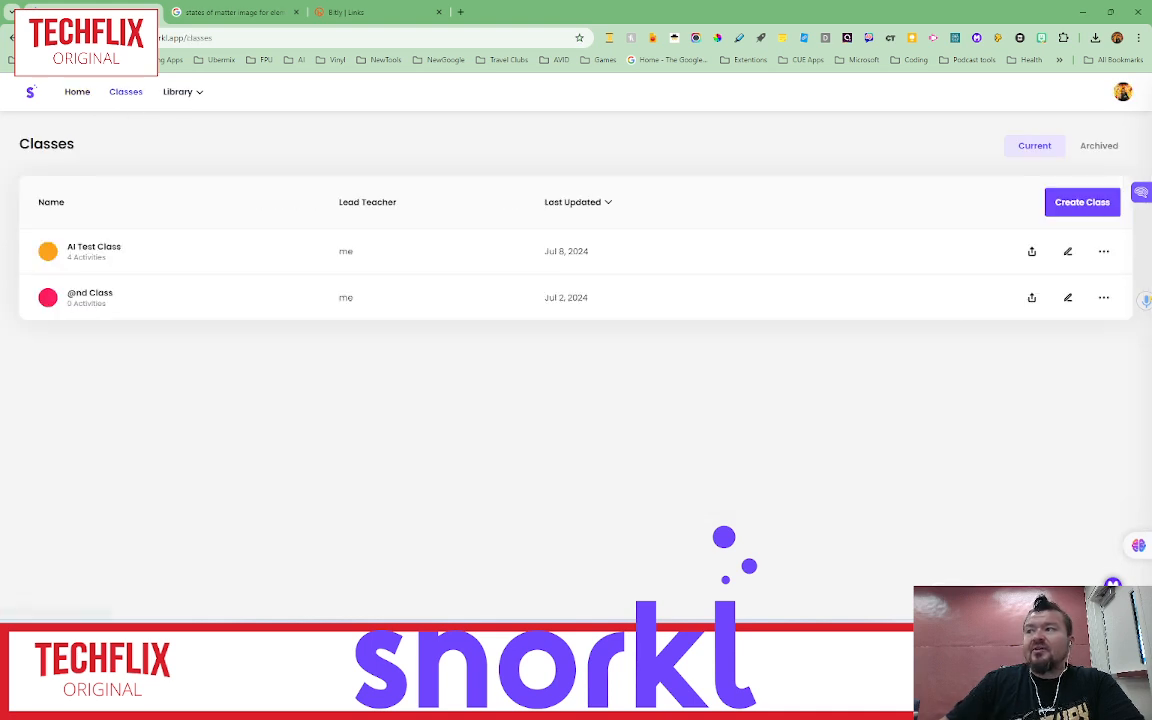
click(1082, 202)
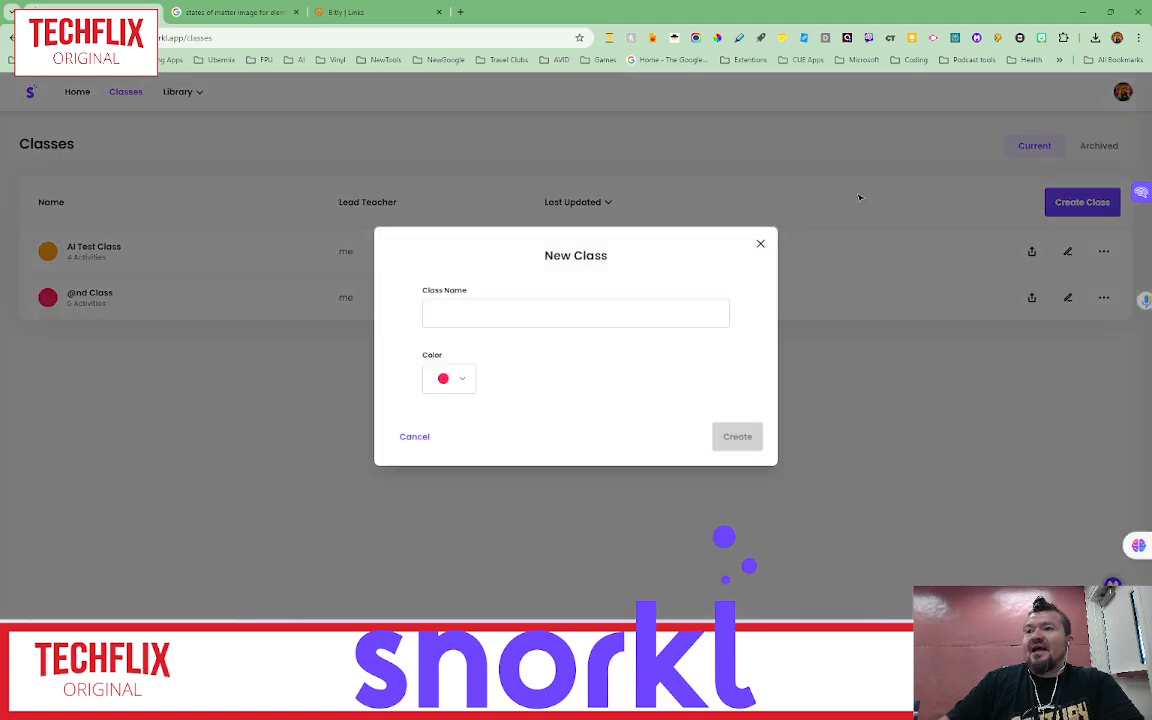
click(599, 318)
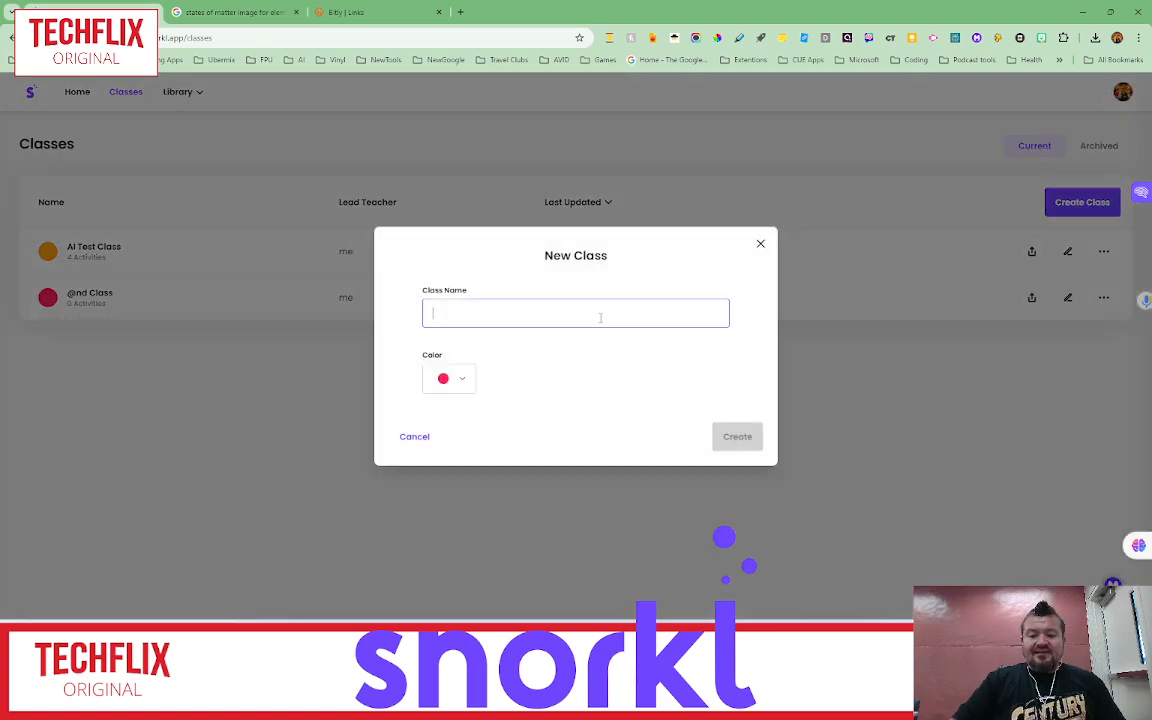
text(BHS Area ELM)
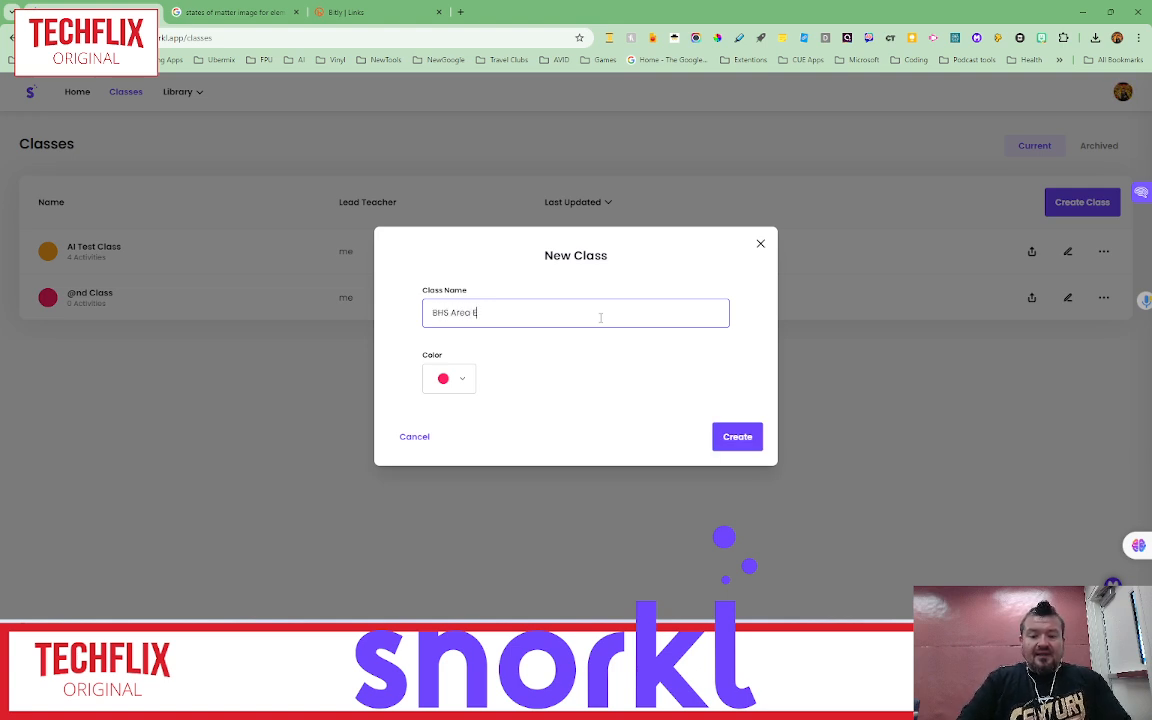
click(444, 381)
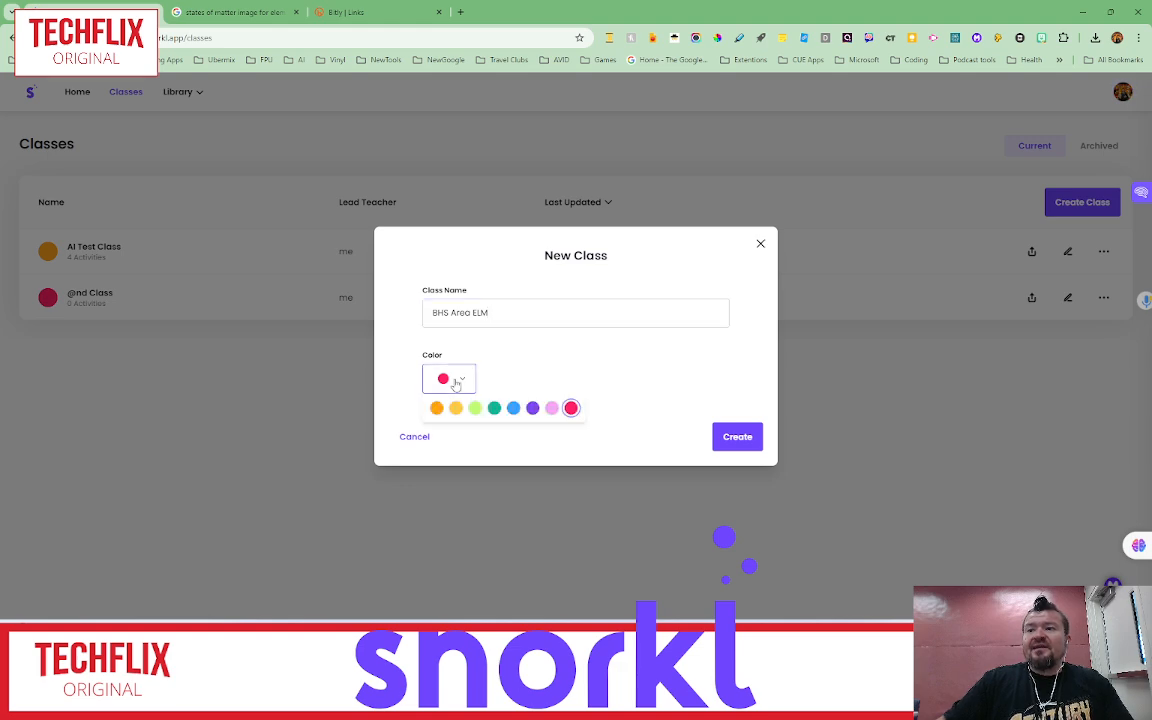
click(514, 410)
click(745, 440)
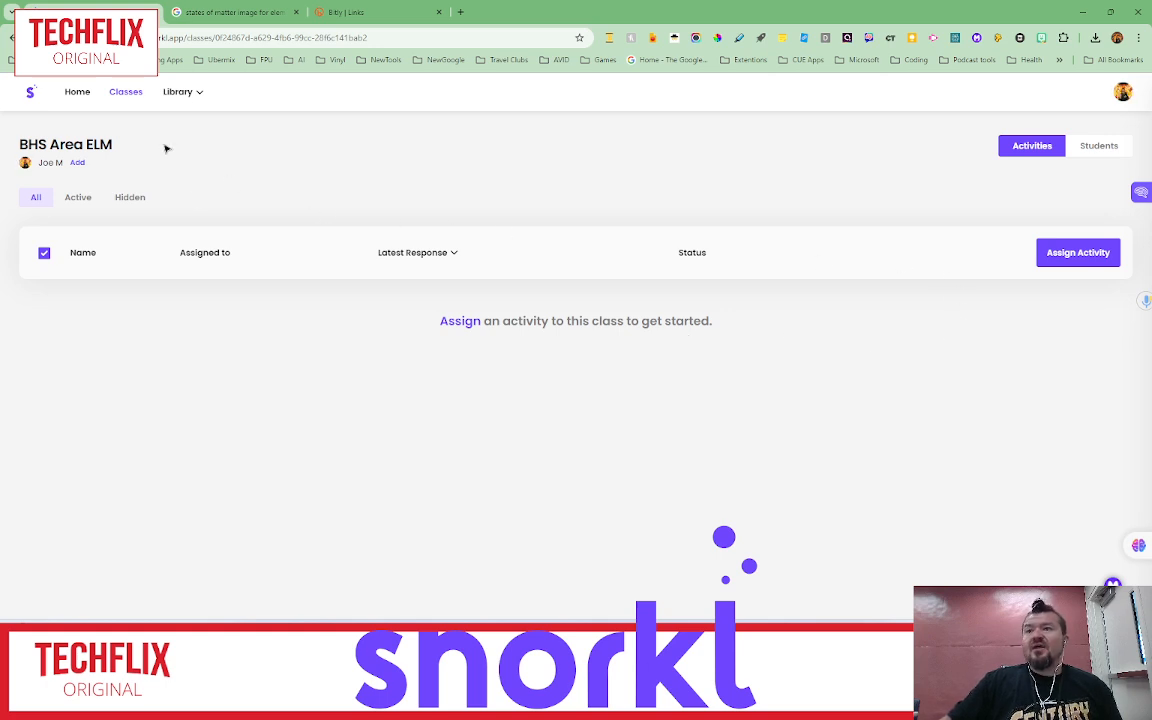
- Copy the BHS Area ELM class invite link from its sharing options and display the class's QR join code
click(126, 101)
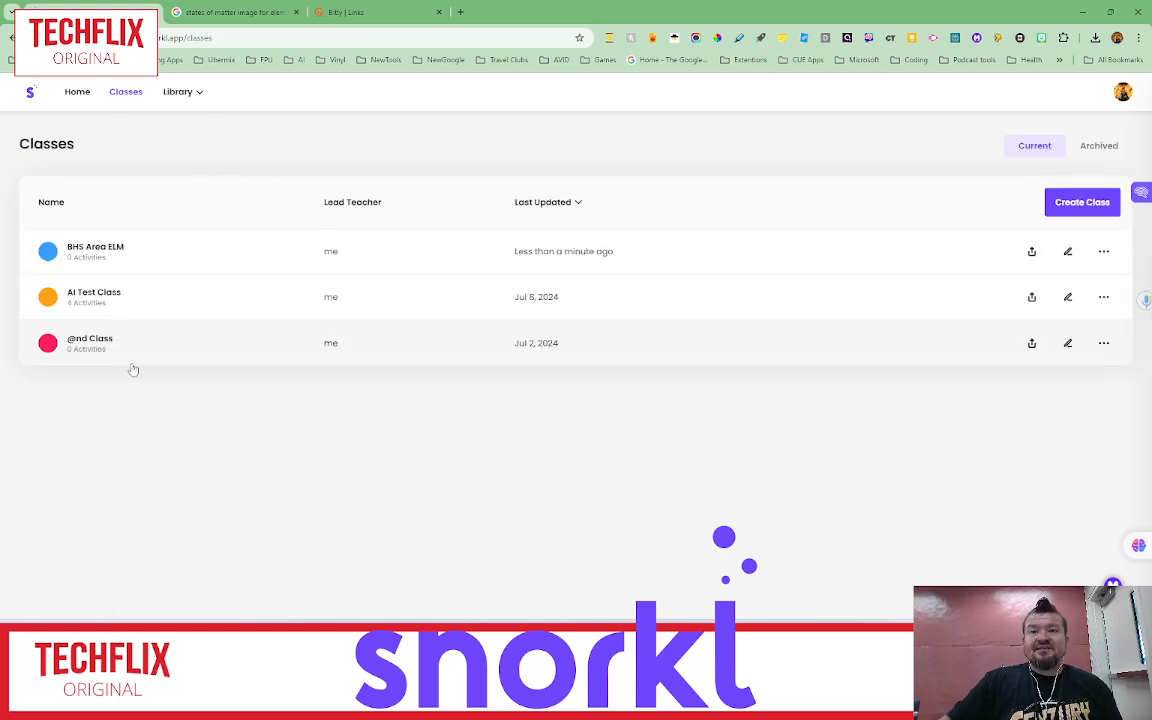
click(1031, 251)
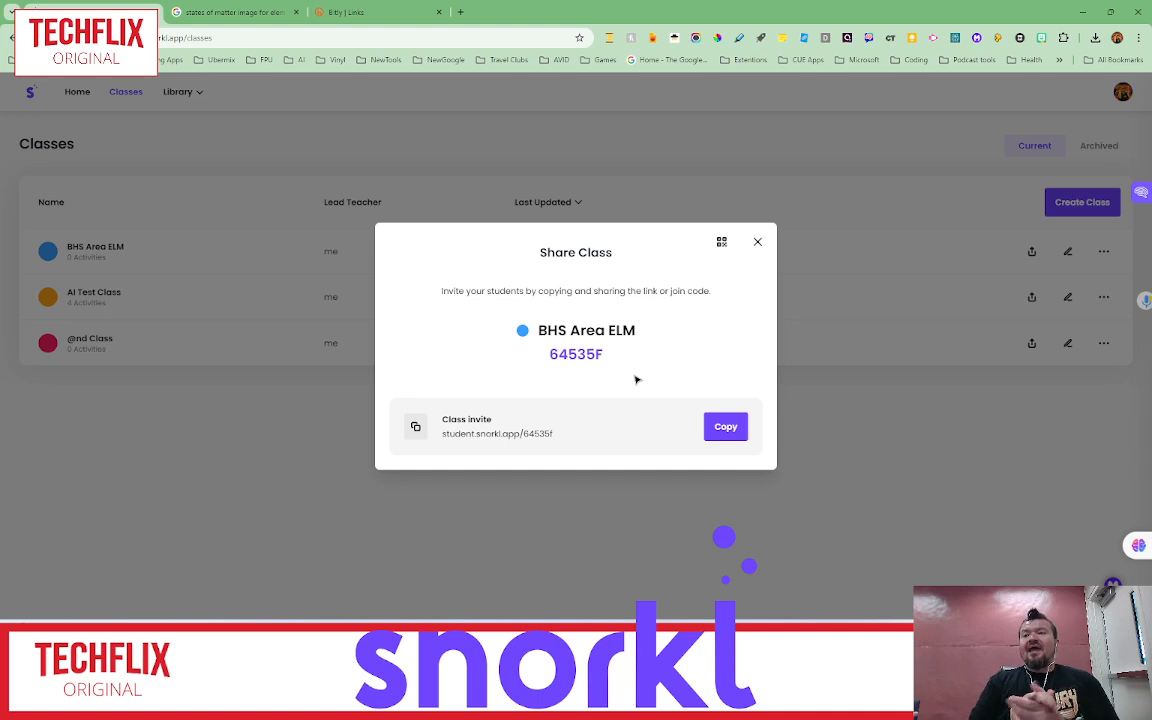
click(730, 432)
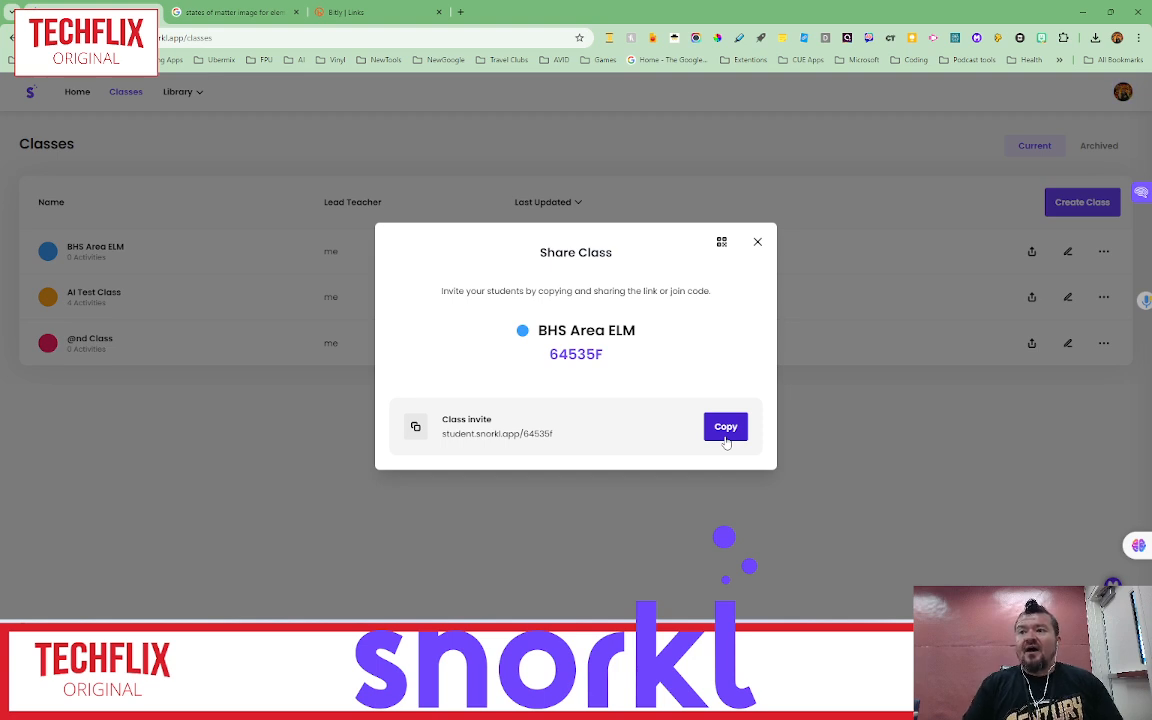
click(721, 242)
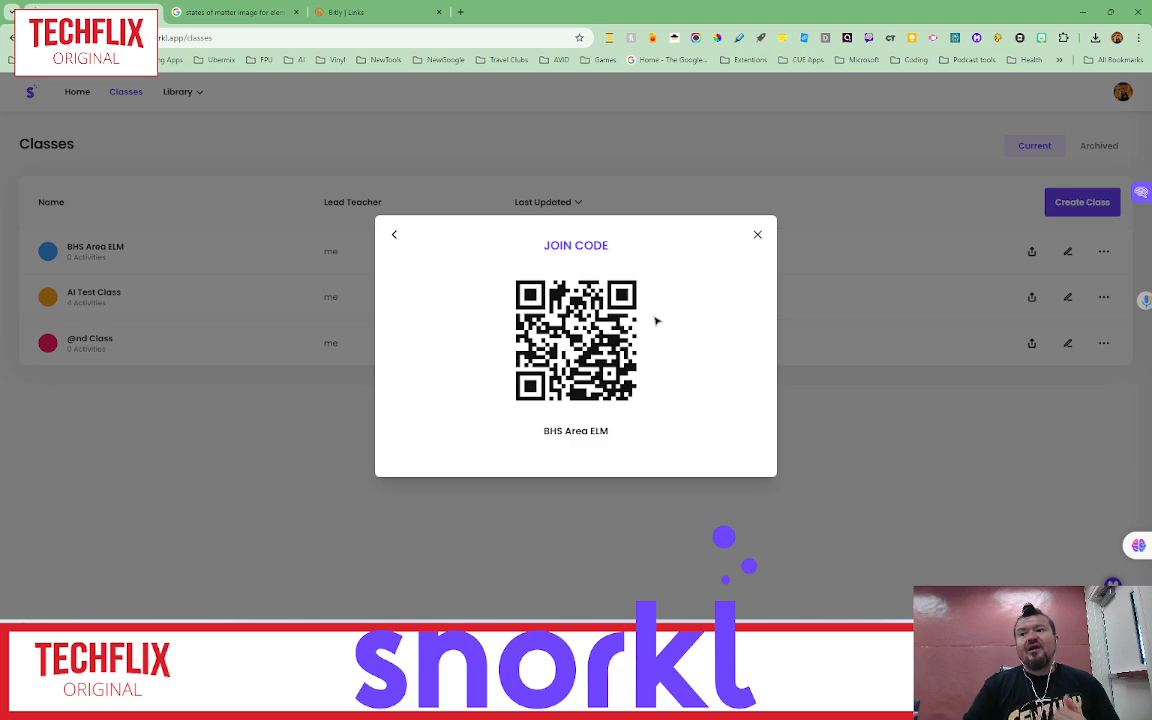
click(393, 234)
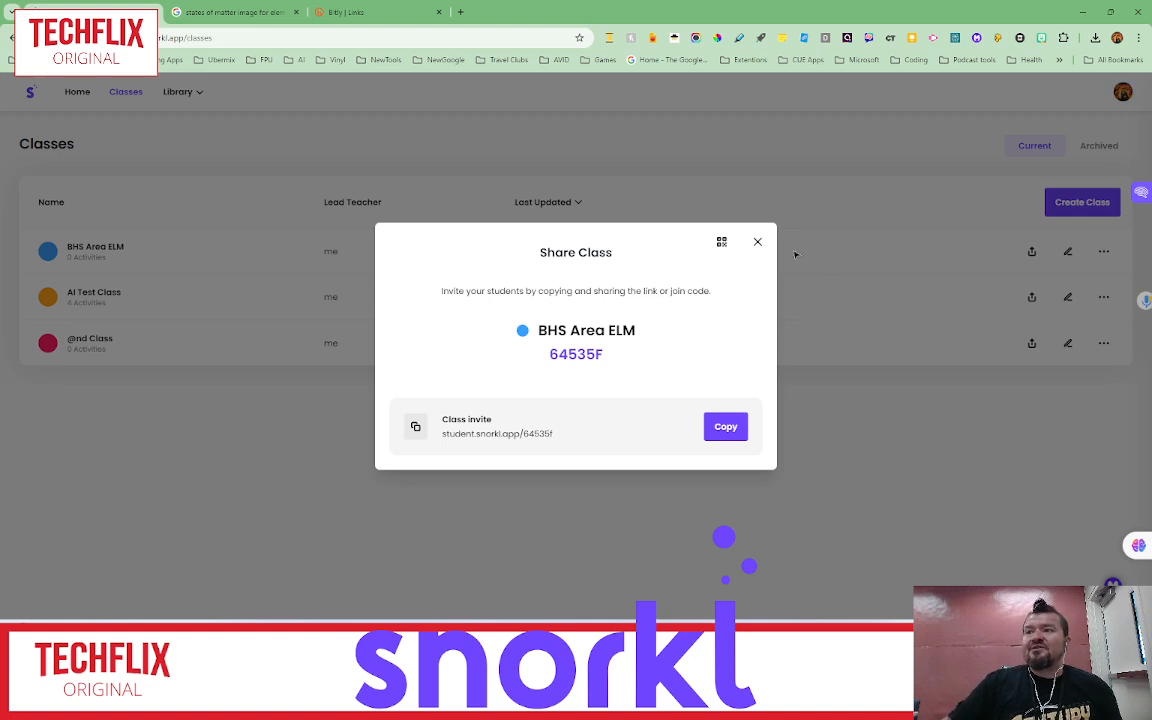
click(756, 242)
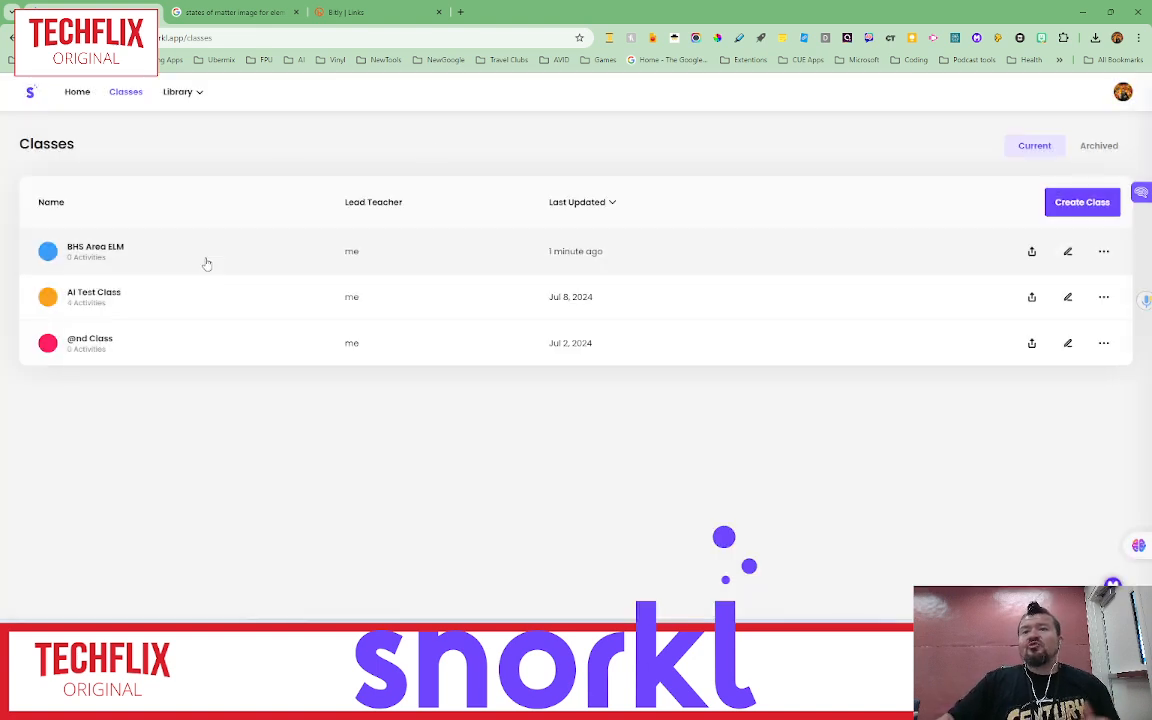
- Look at the BHS Area ELM class's activities page and examine the subjects and grade levels offered in the Snorkl Library
click(208, 260)
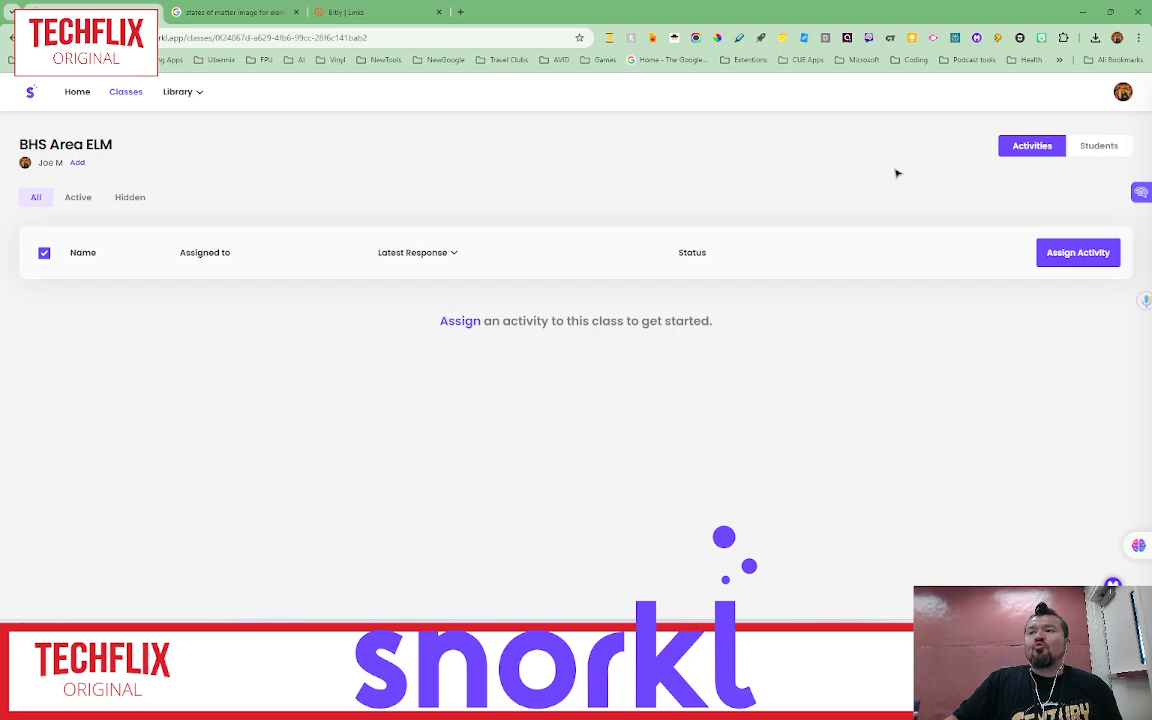
click(77, 92)
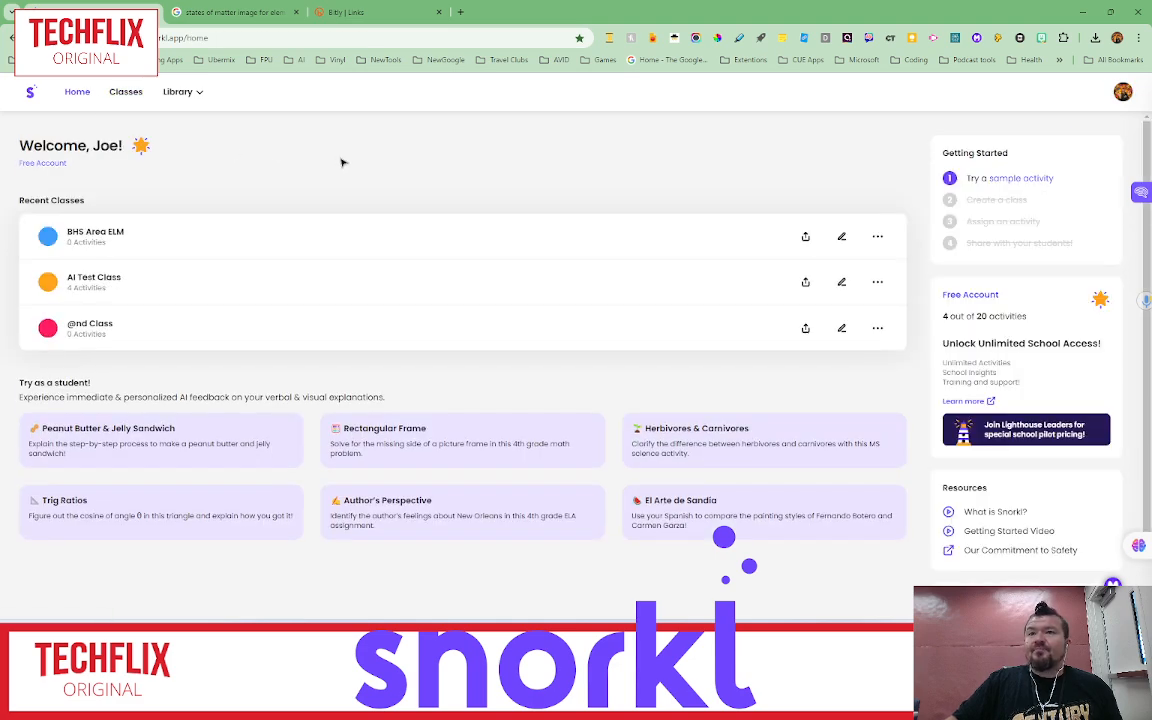
click(178, 92)
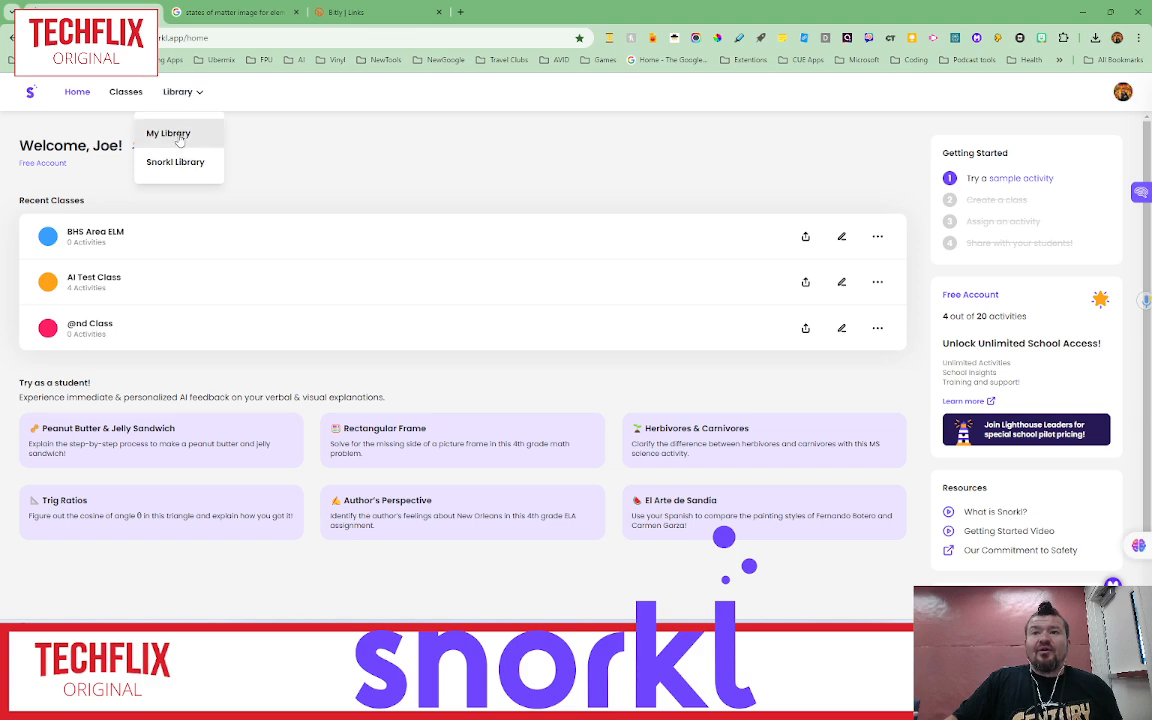
click(176, 161)
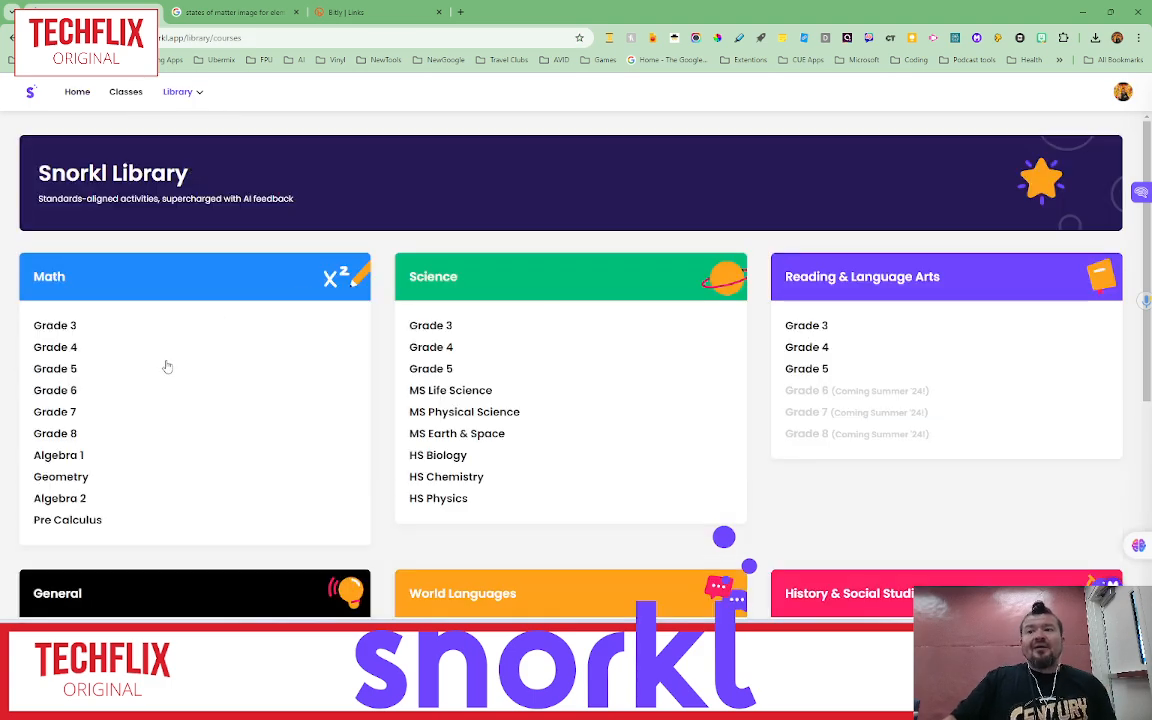
scroll(206, 372, down, 1)
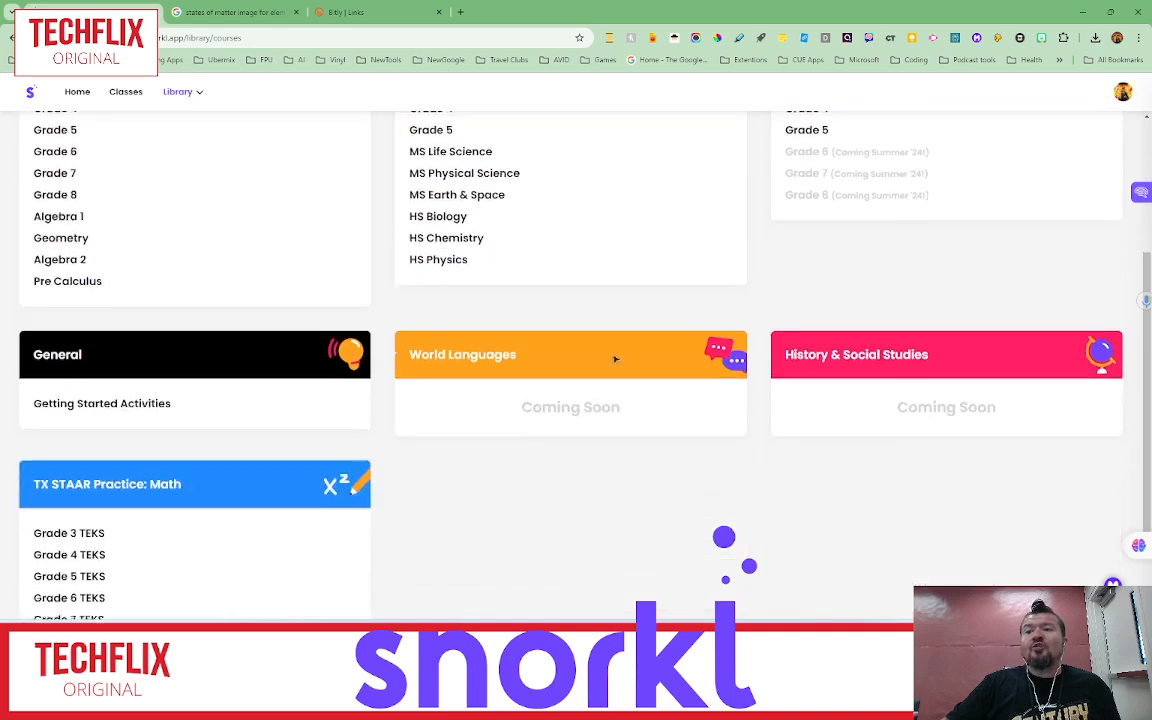
scroll(410, 374, down, 3)
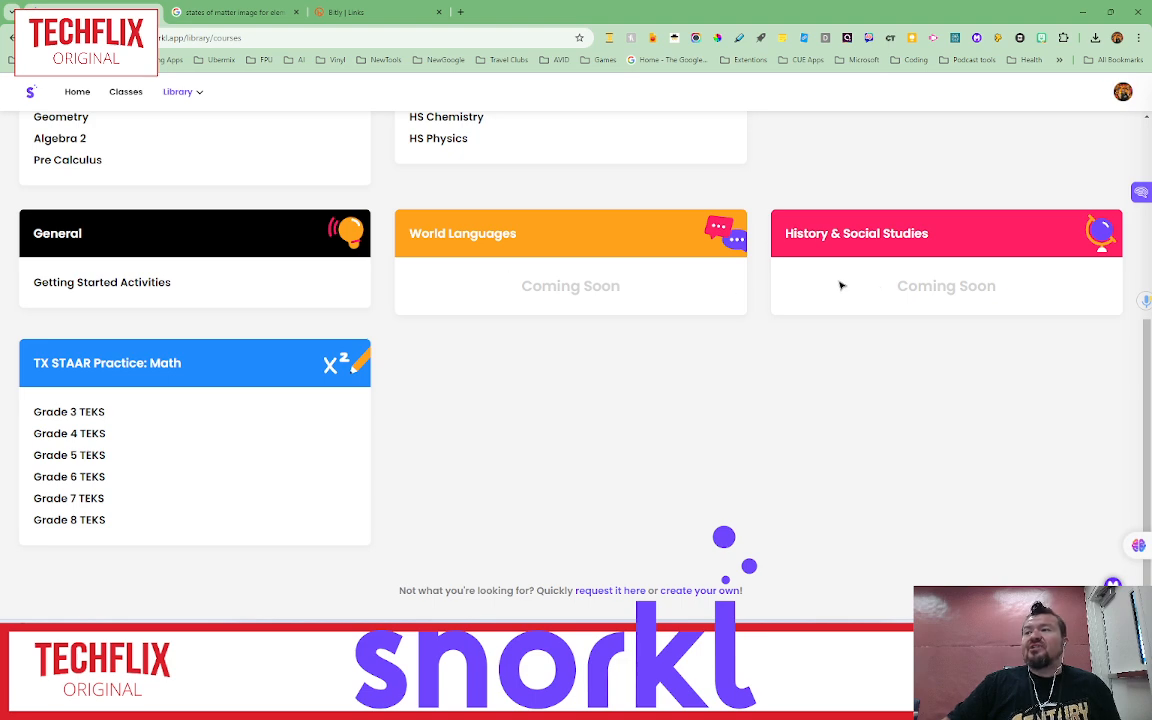
scroll(835, 290, down, 1)
scroll(768, 412, up, 4)
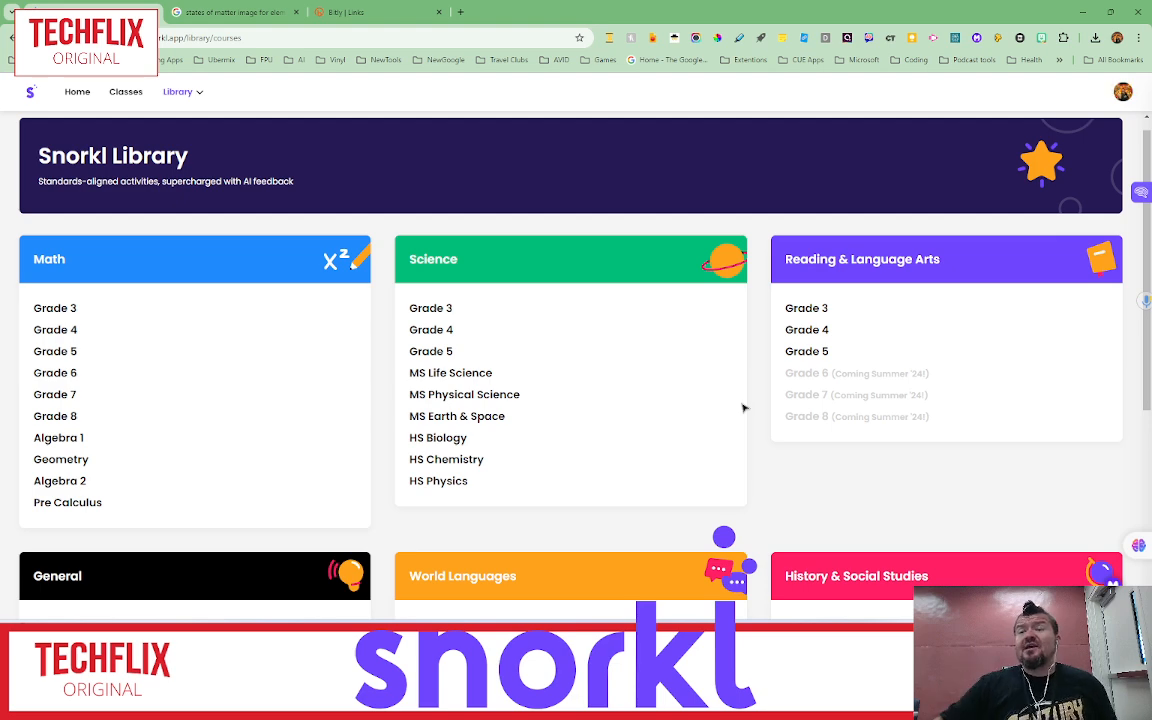
scroll(690, 350, up, 1)
- Copy the teacher sharing link for the "Lila Learns To Ride A Bike" activity in My Library
click(180, 92)
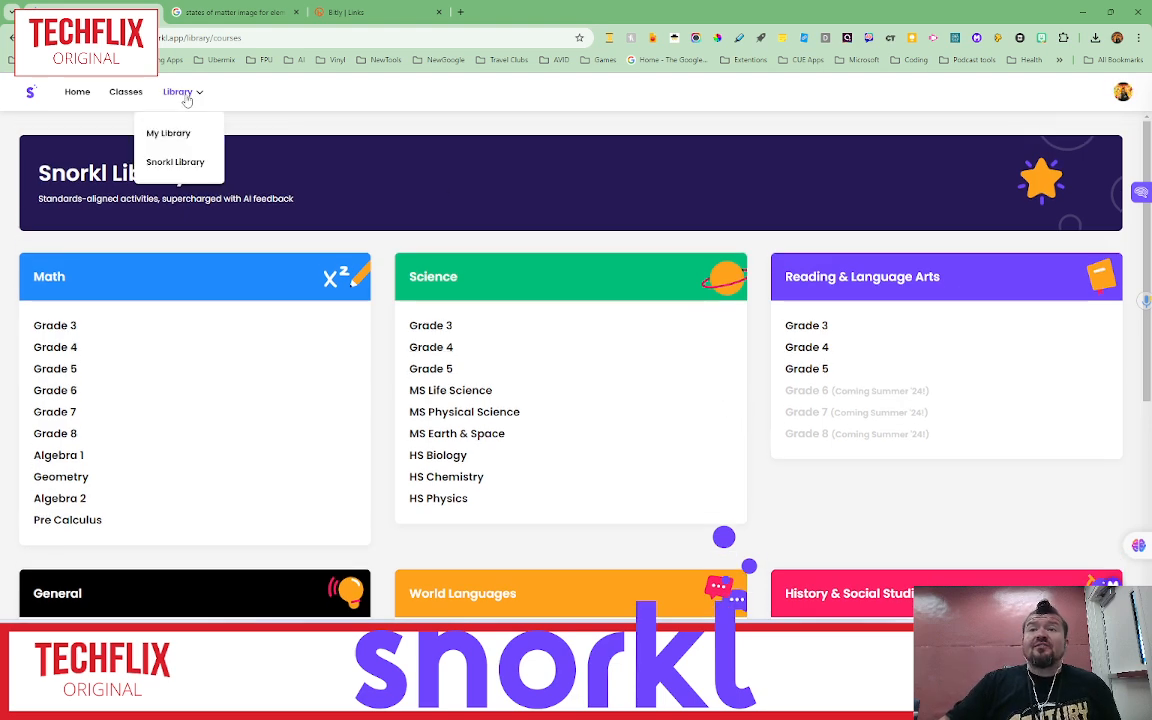
click(187, 134)
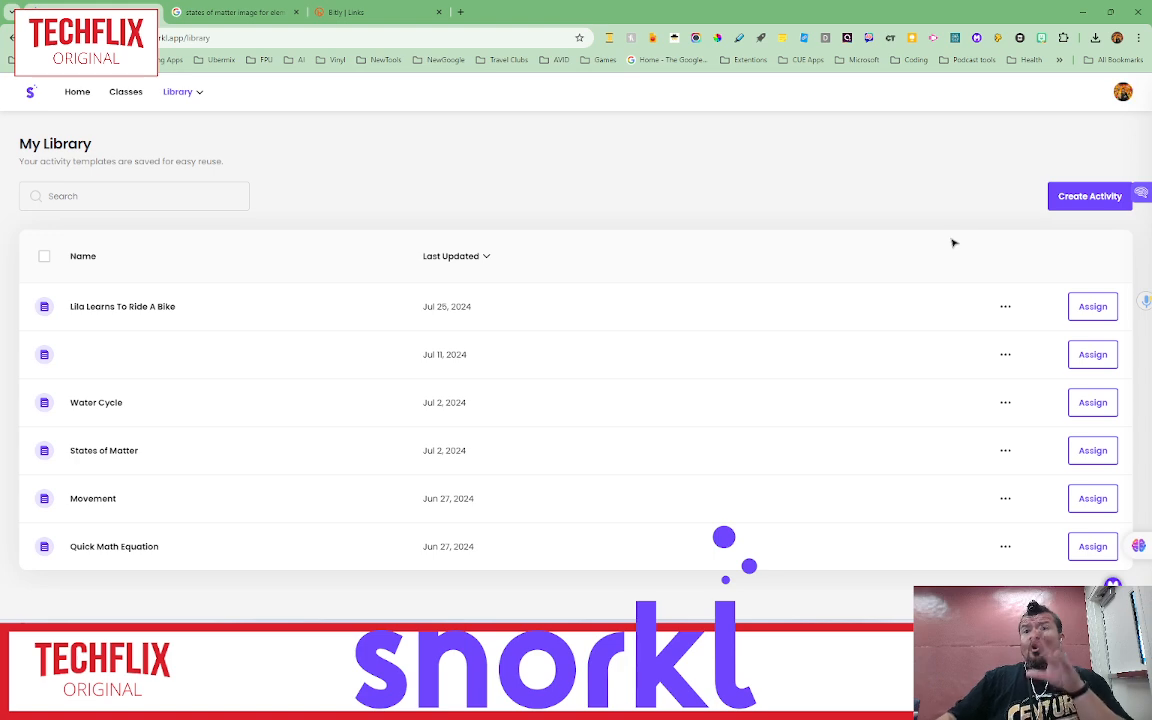
click(1005, 308)
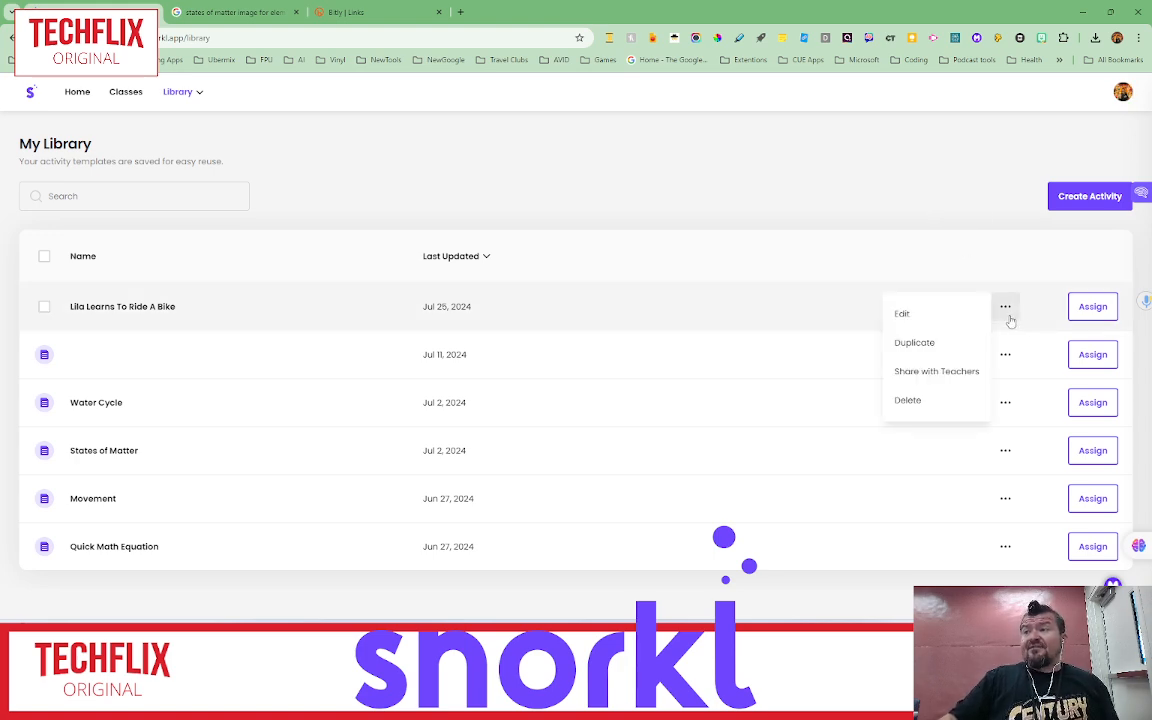
click(955, 380)
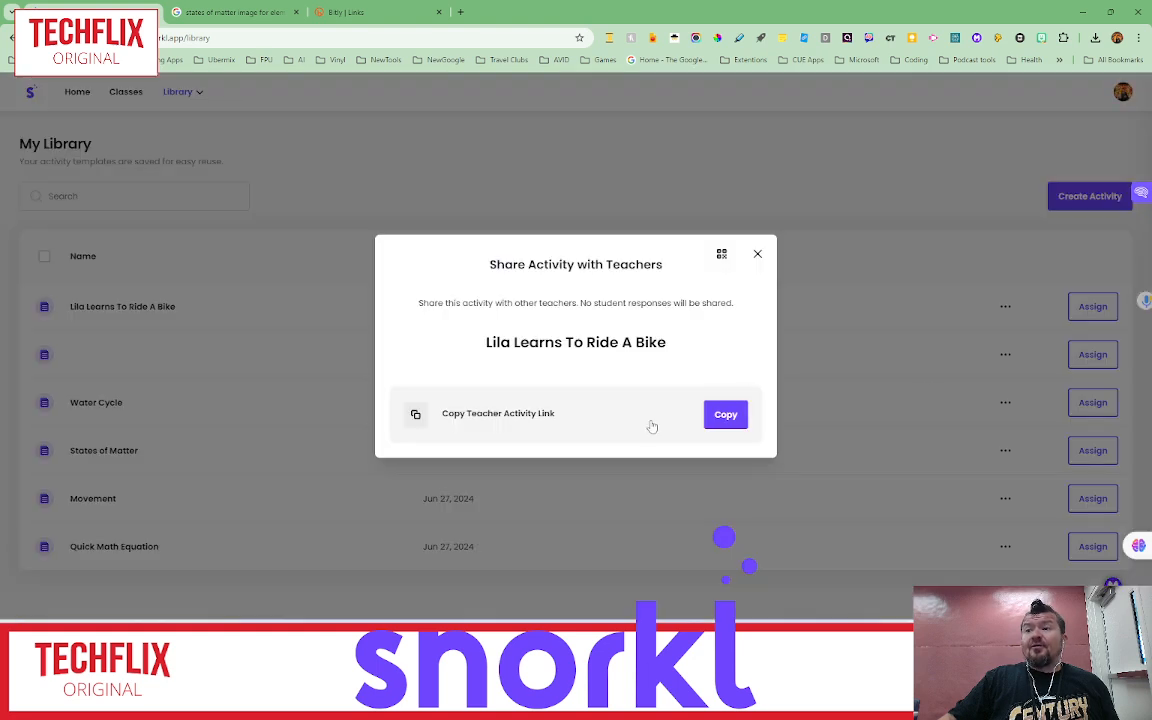
click(718, 414)
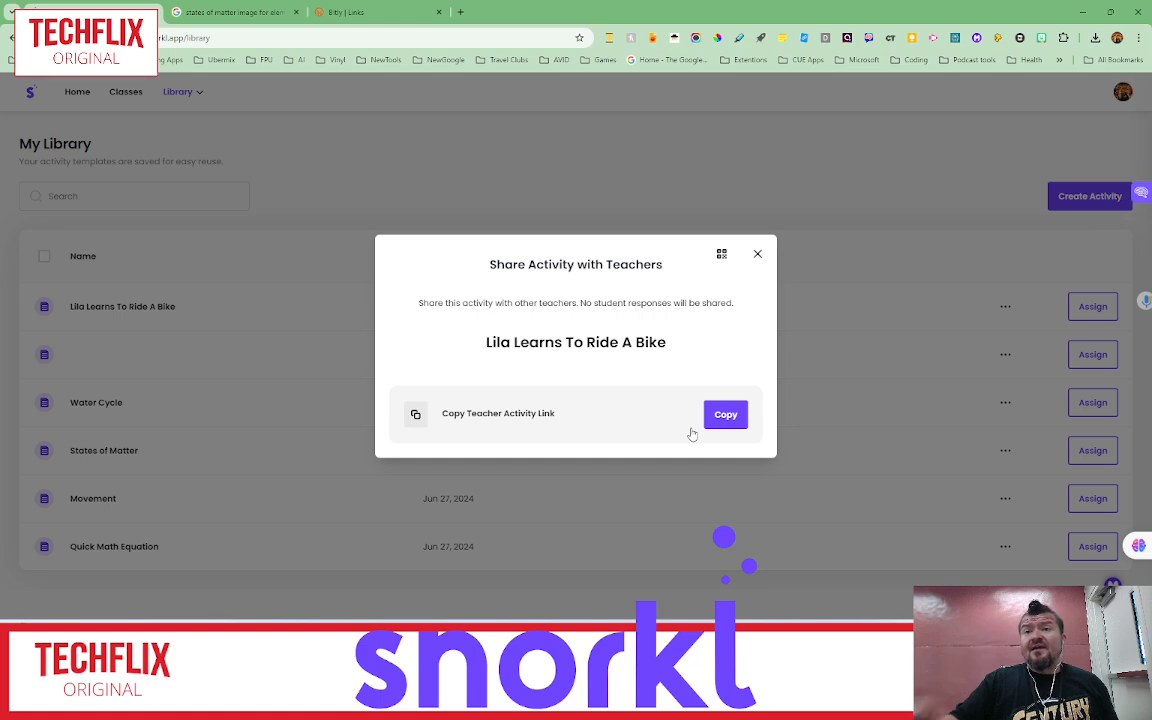
click(758, 256)
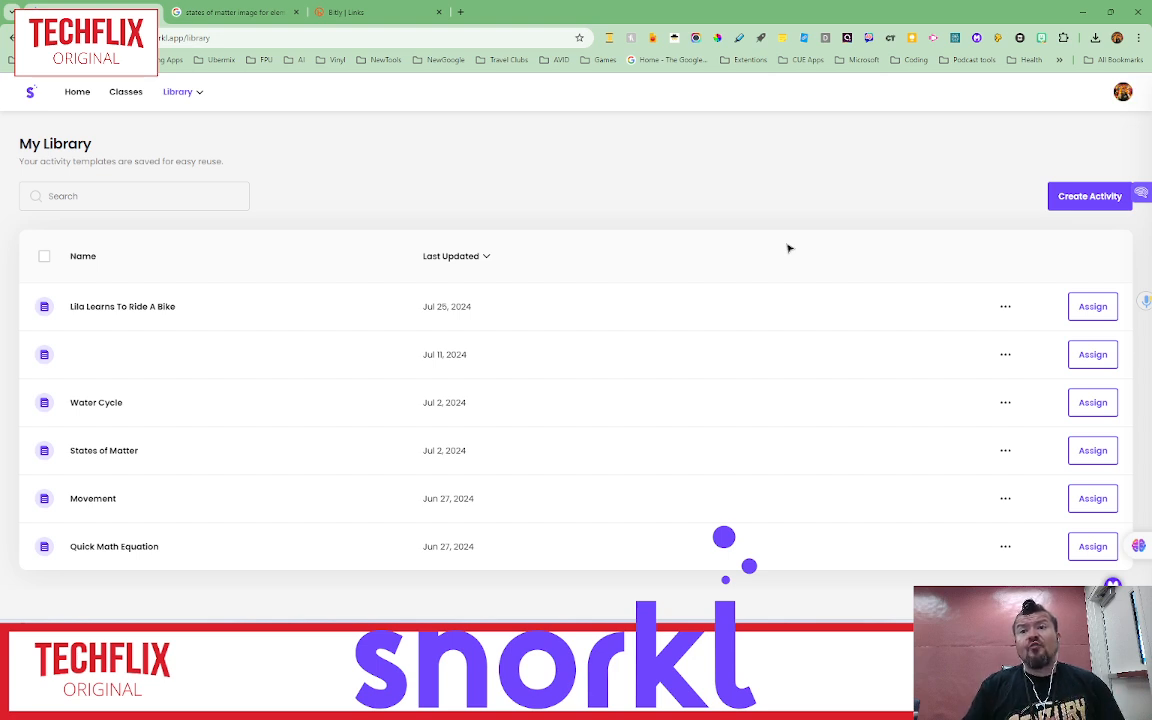
- Create a new activity in My Library and title it "State of Matter Explanation"
click(1055, 195)
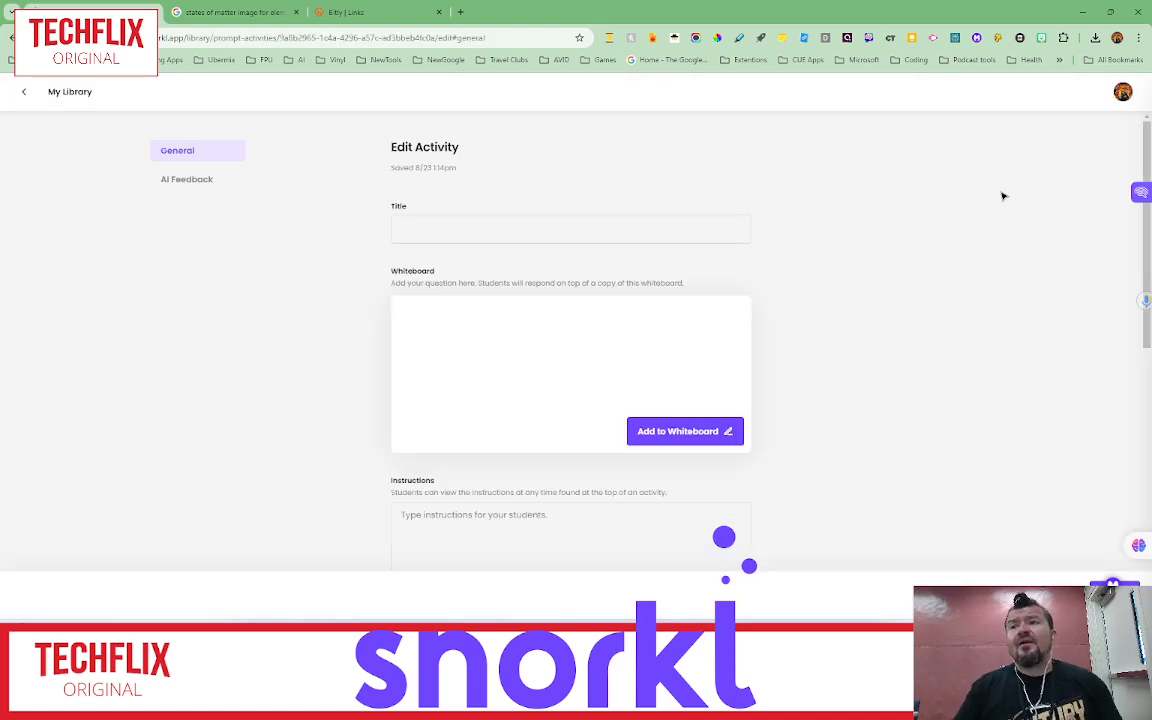
click(598, 235)
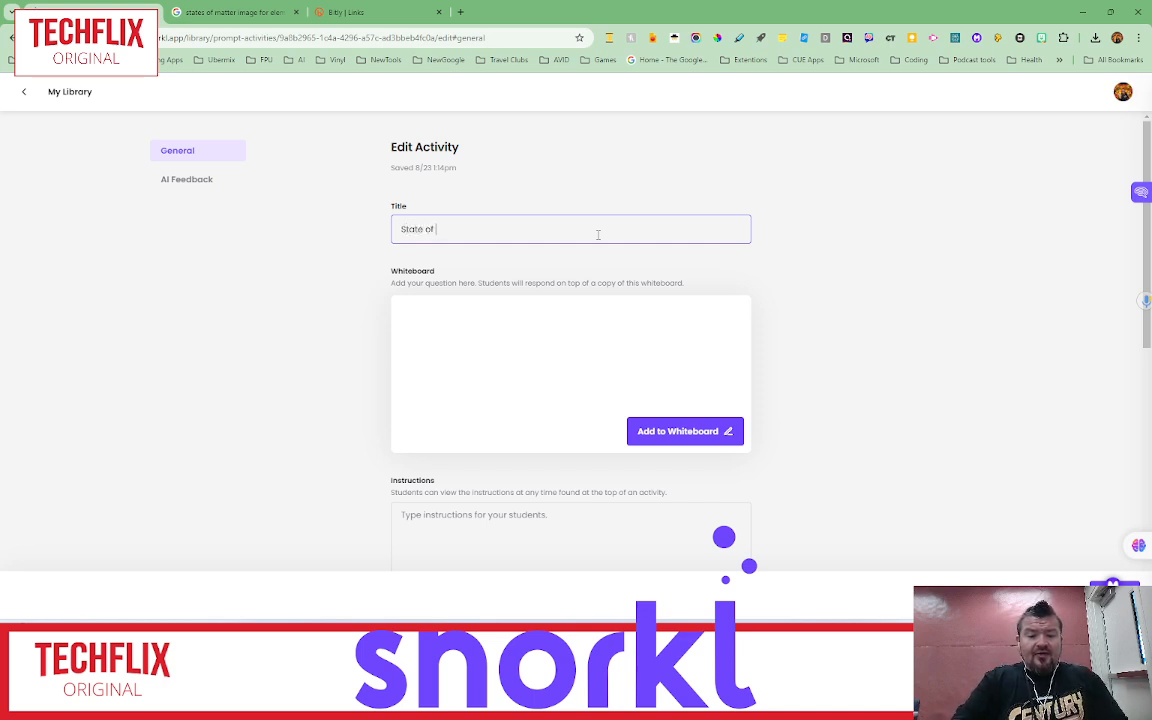
text(Matter Expl)
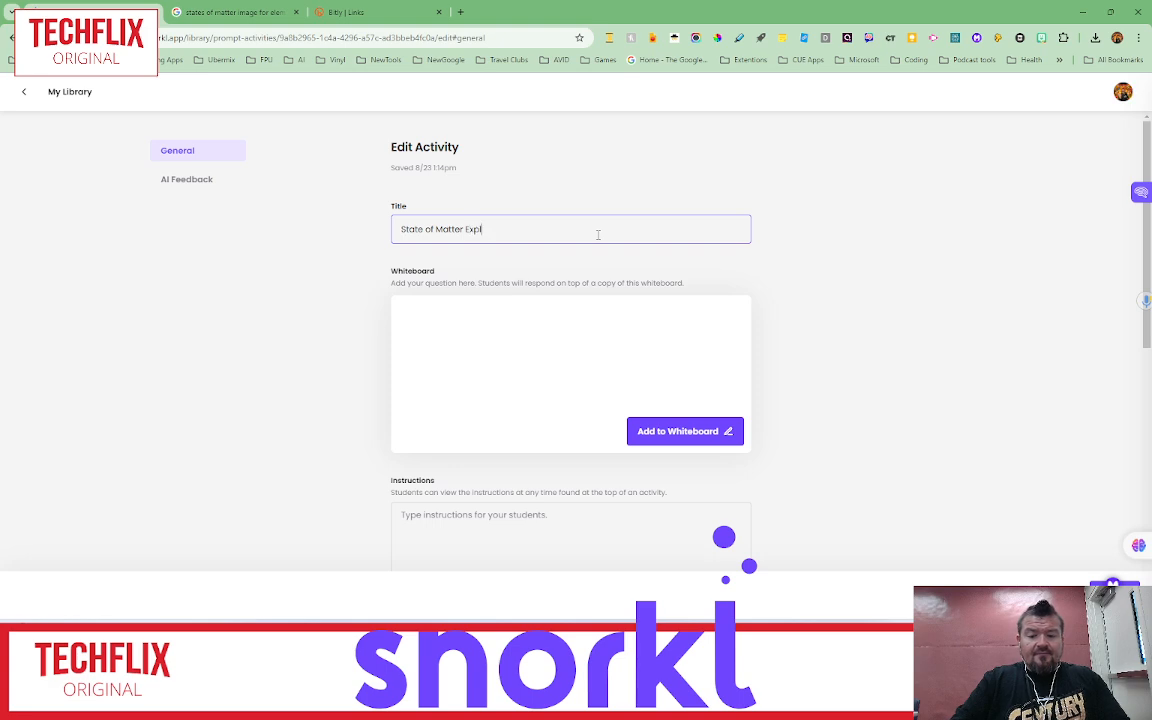
text(ainatio)
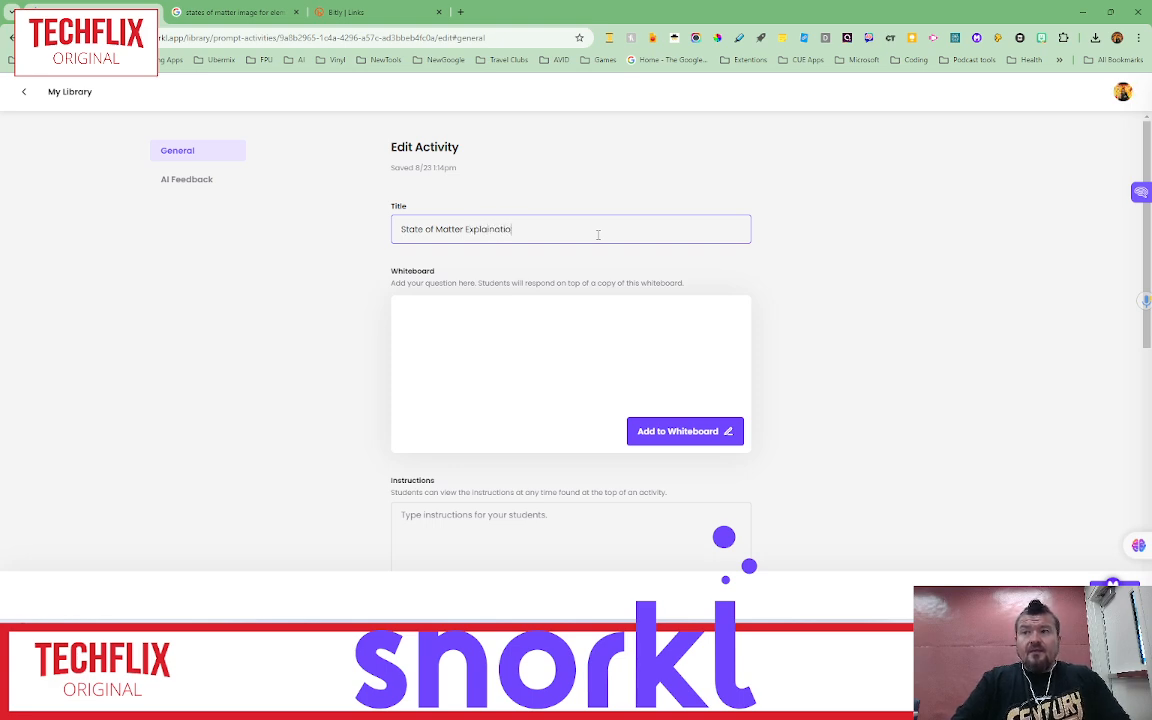
text(n)
right_click(511, 231)
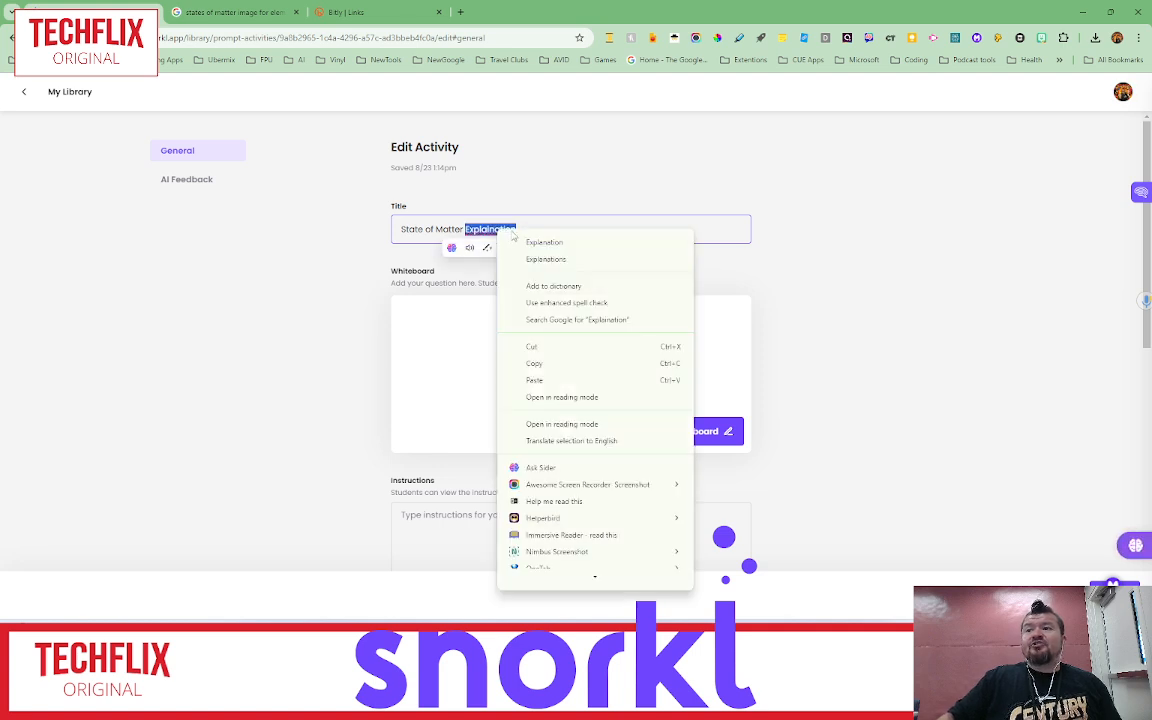
click(544, 242)
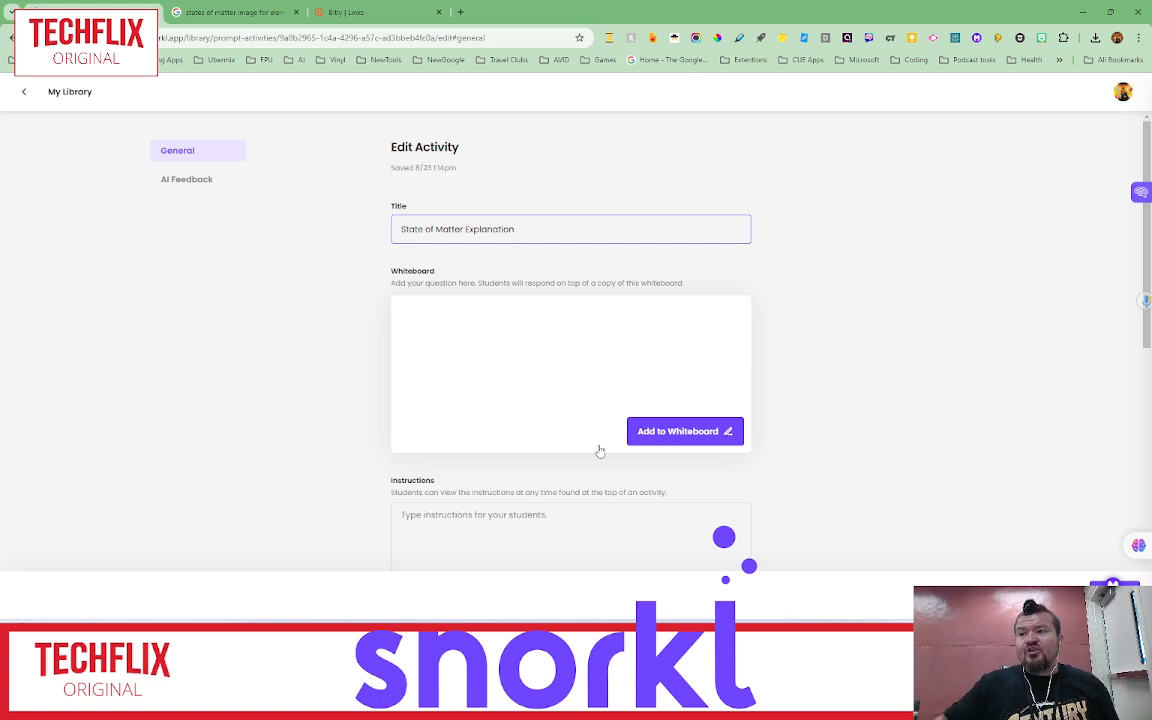
- Add the image states-of-matter-wiki_ver_1 from the device to the activity's whiteboard
click(684, 440)
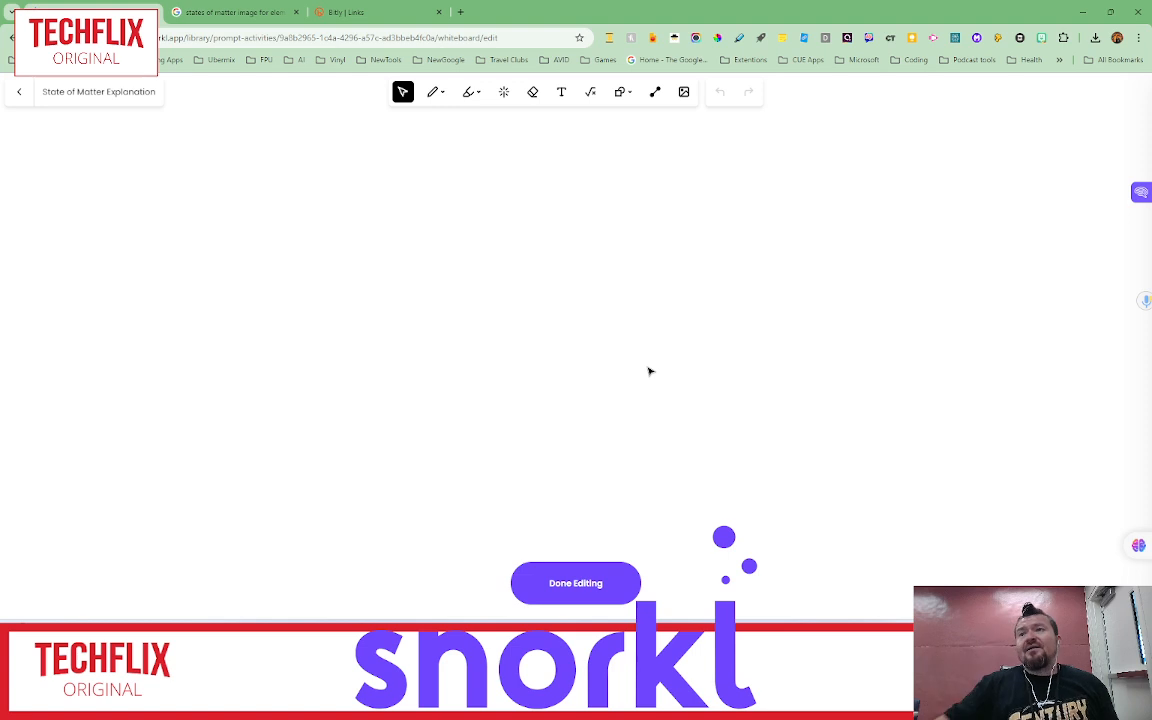
click(684, 93)
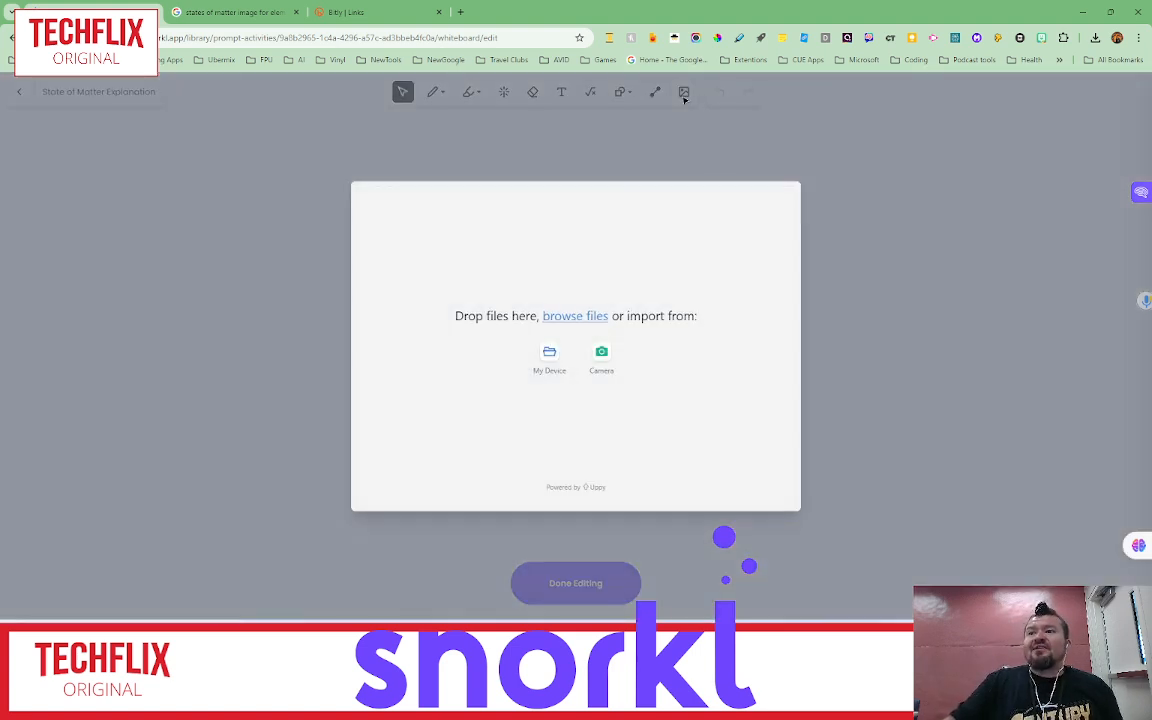
click(549, 358)
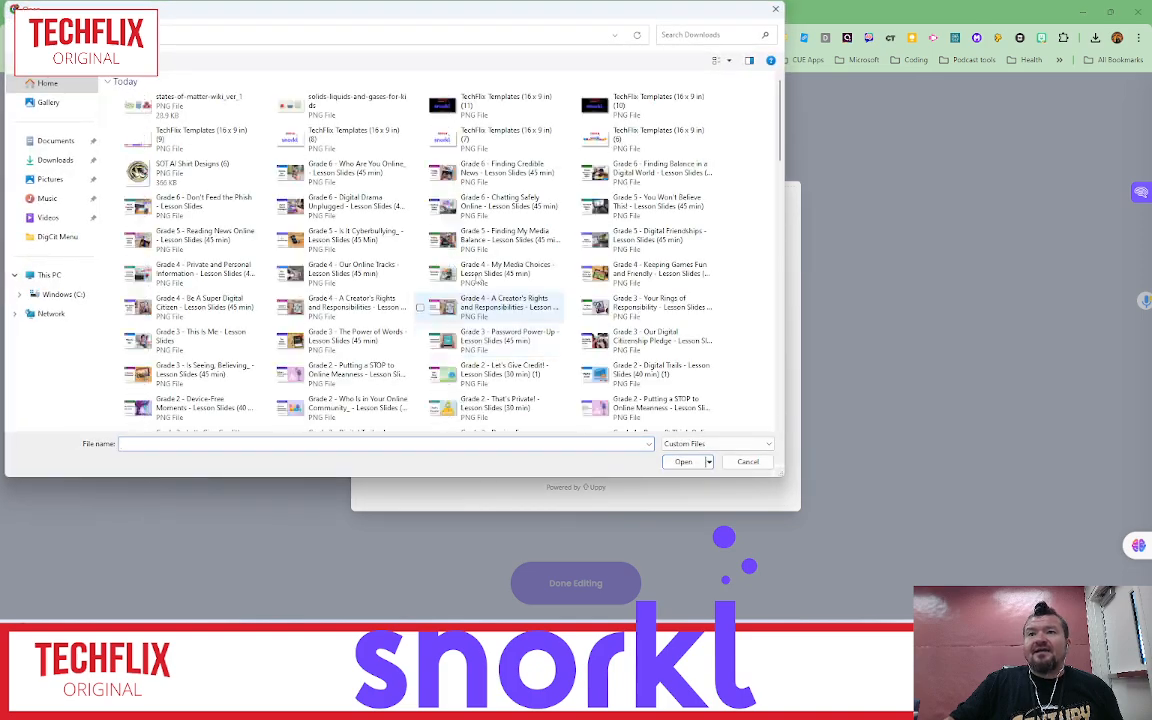
click(140, 104)
click(676, 463)
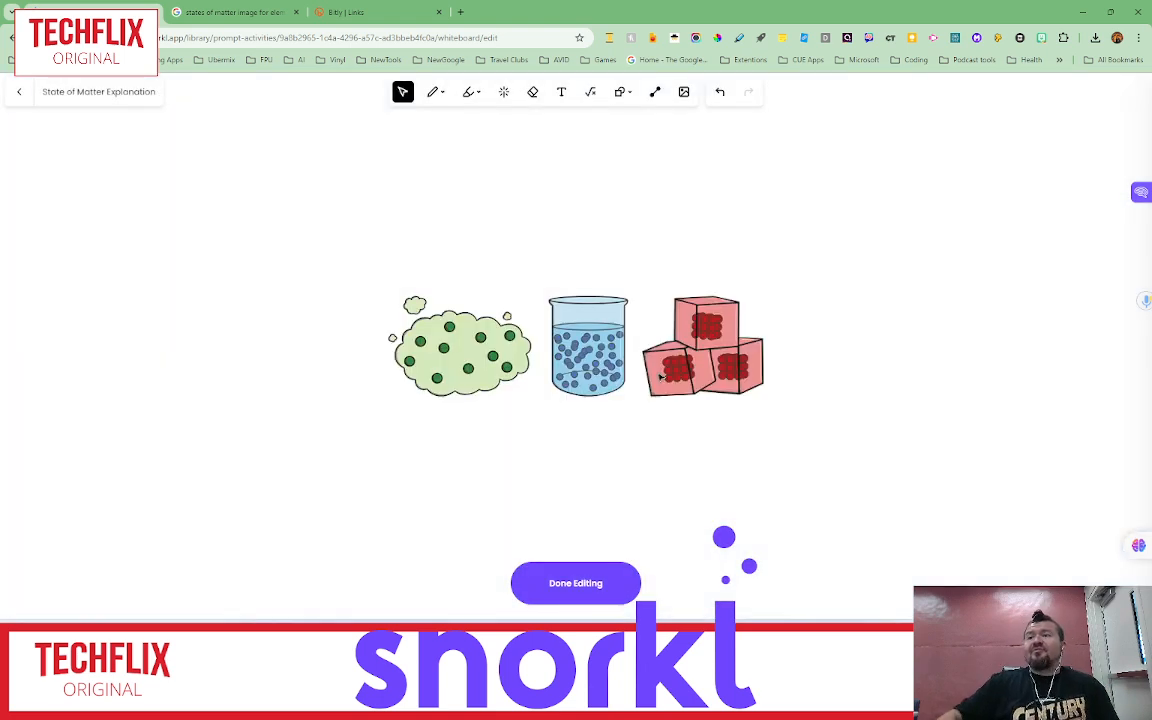
- Enlarge the states-of-matter image to about twice its size and centre it on the whiteboard
click(659, 378)
drag(764, 453, 1089, 638)
drag(994, 527, 835, 481)
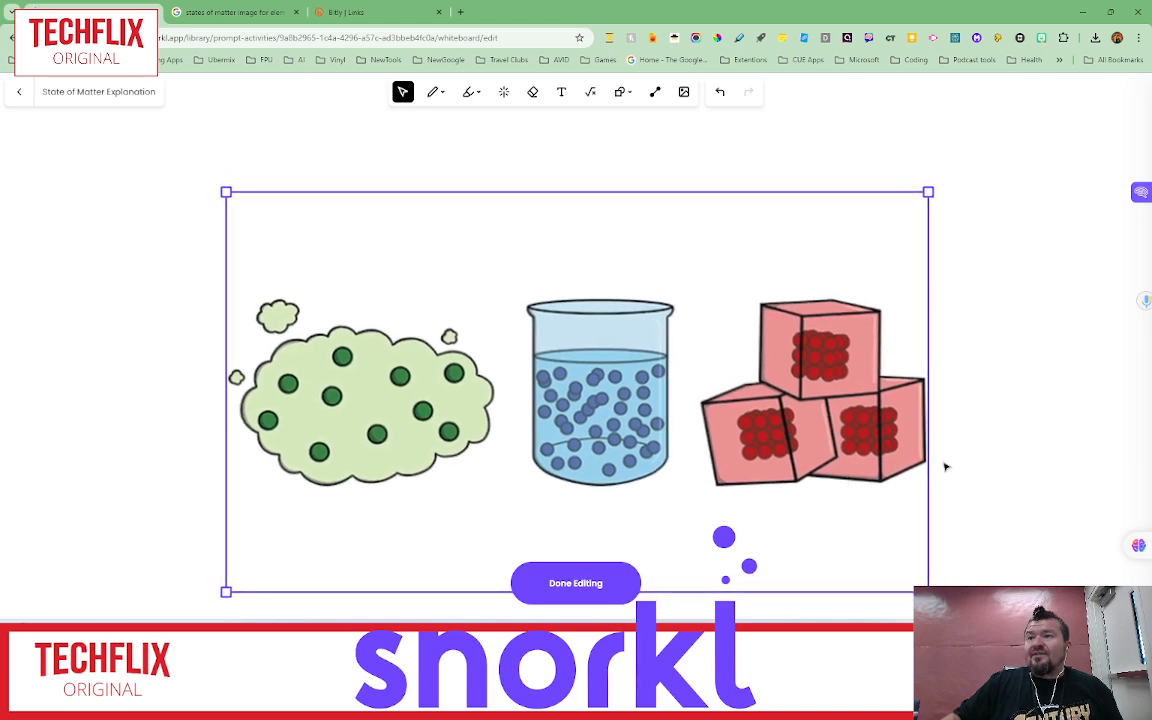
click(984, 451)
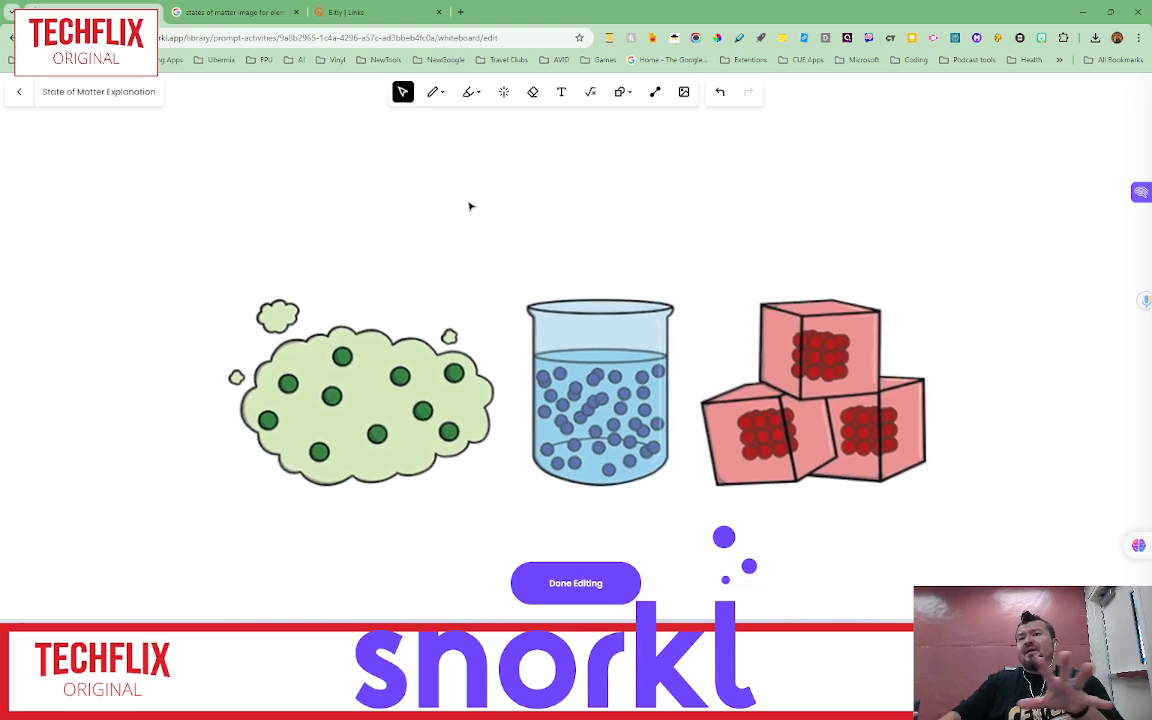
- Add a wide text box above the image reading "Please label each state of matter and explain how they tranistion from one state to another"
click(561, 91)
click(315, 155)
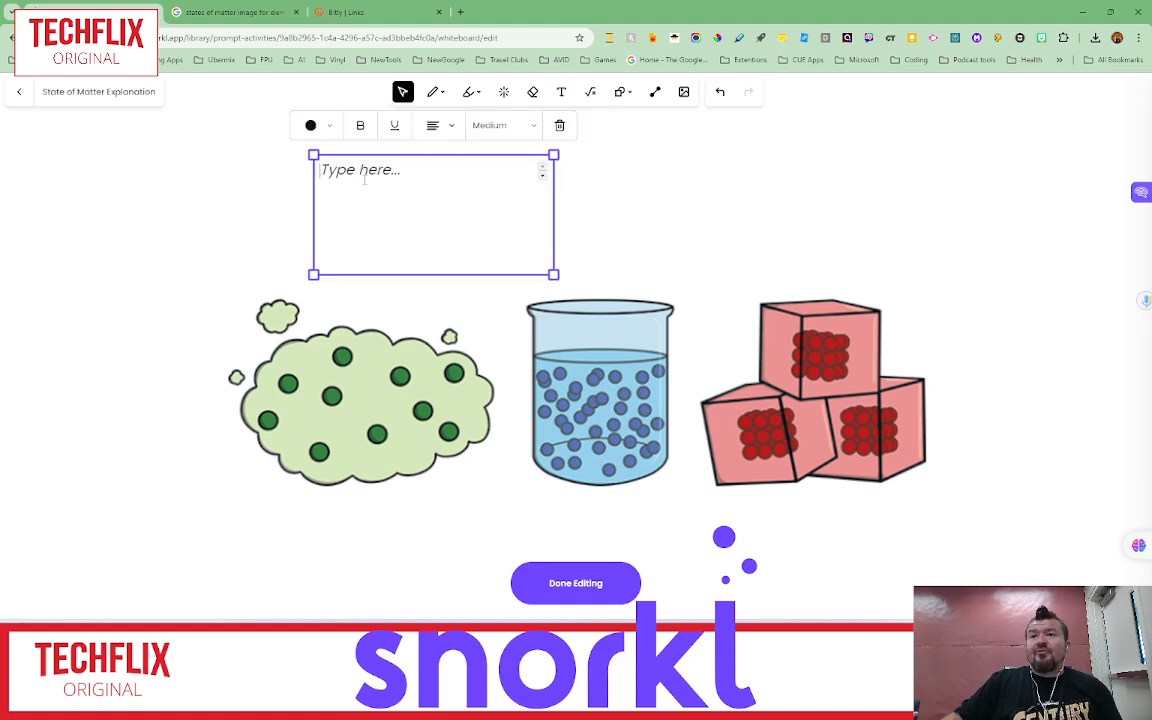
drag(601, 255, 815, 216)
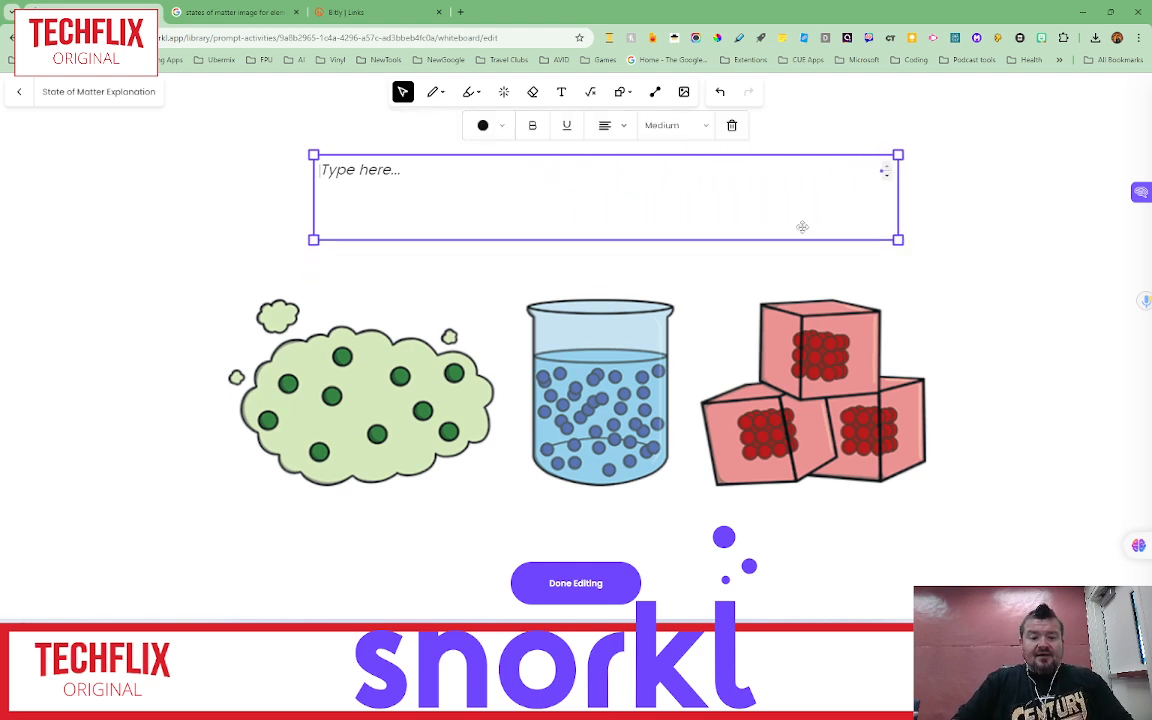
text(Please la)
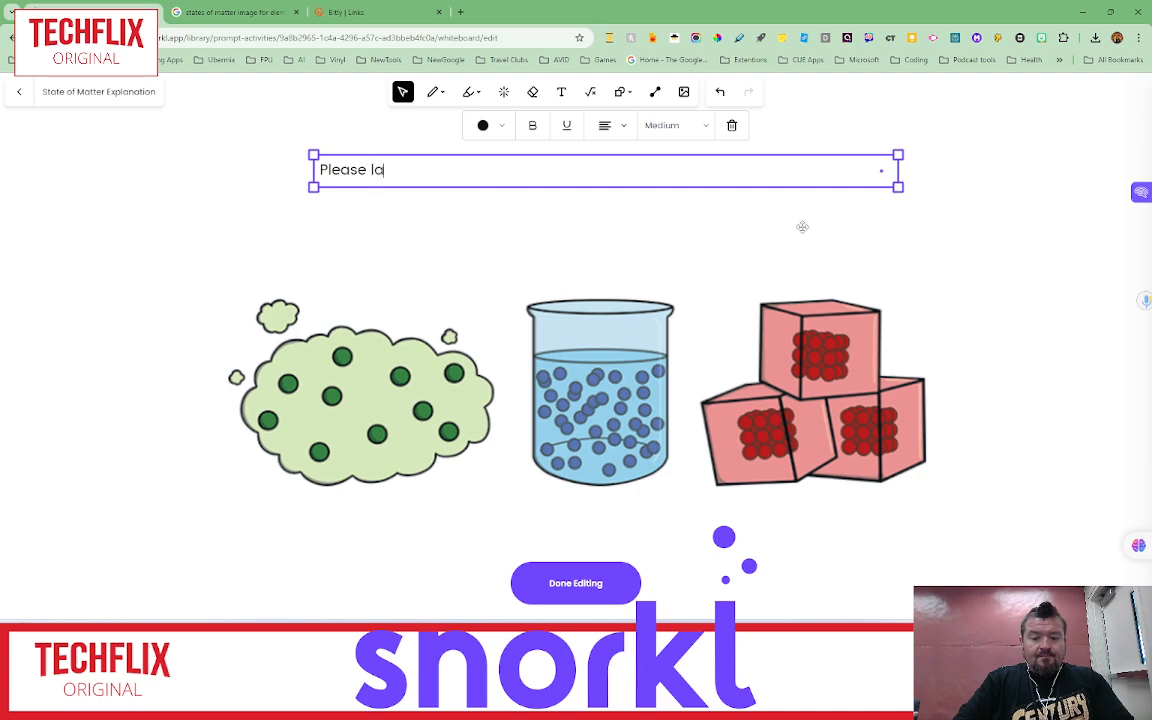
text(bel each )
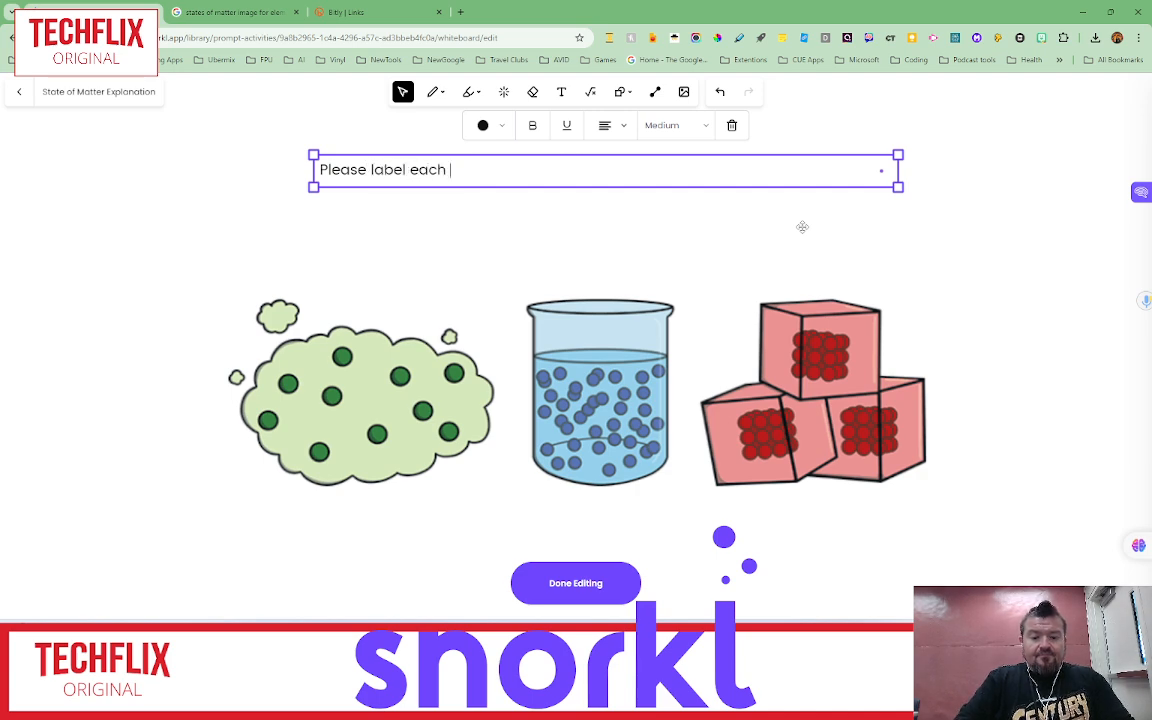
text(state of matte)
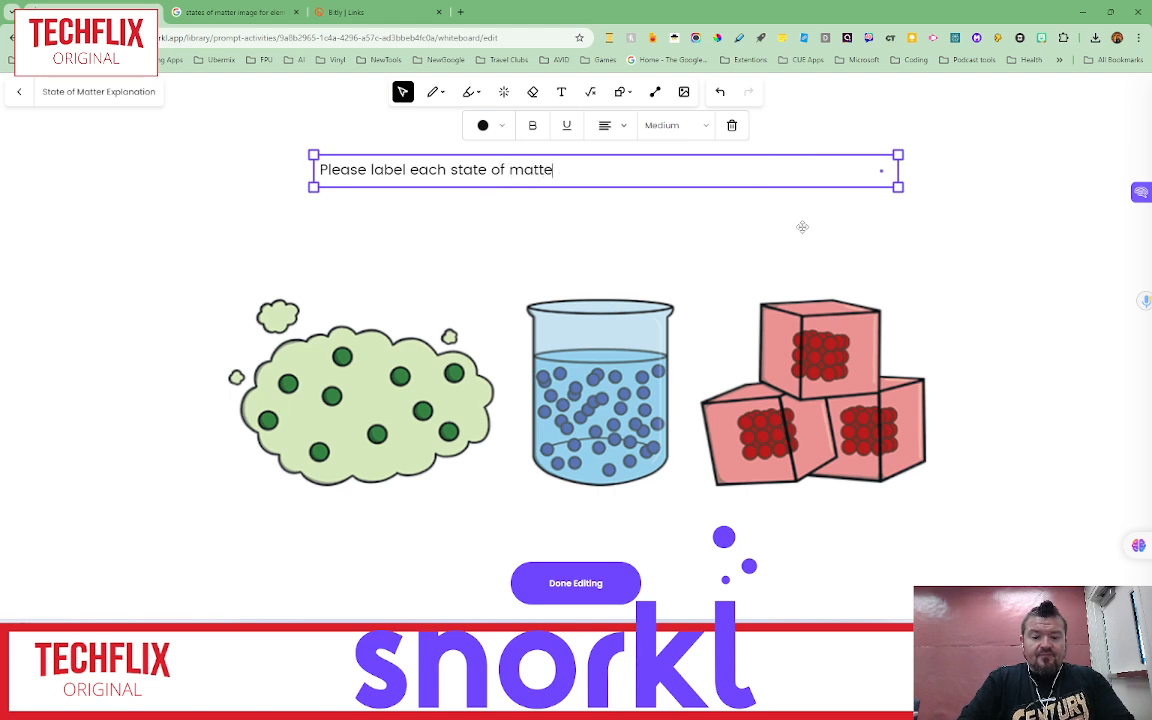
text(r and ex)
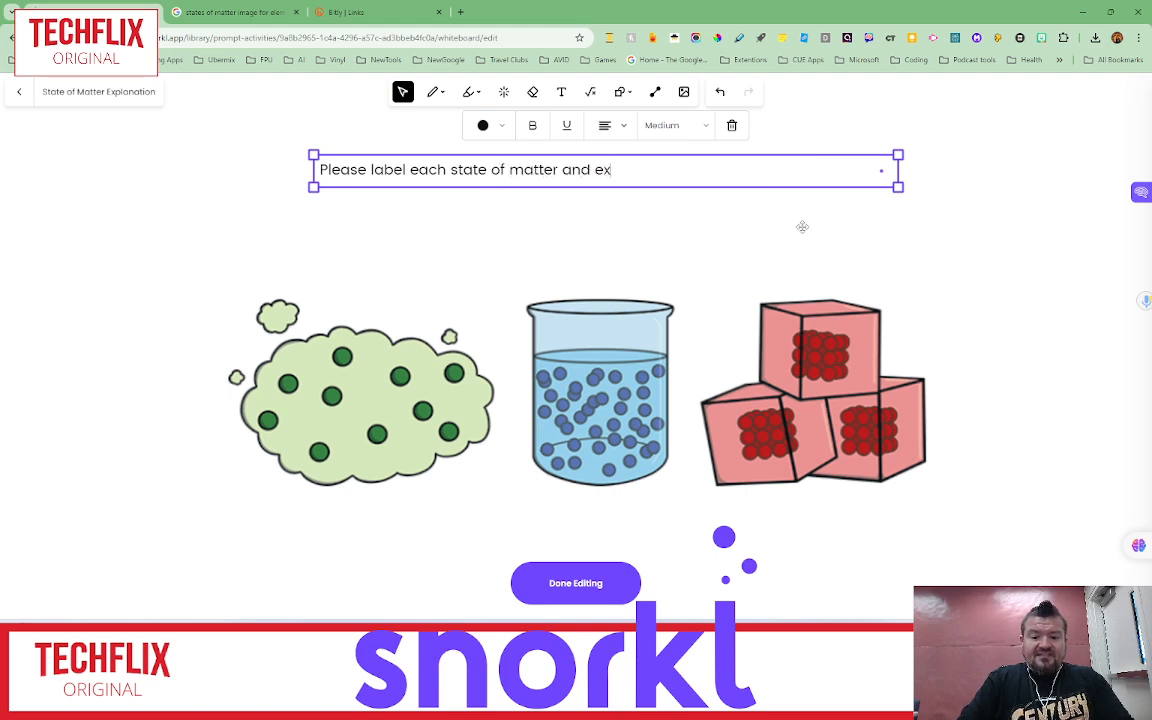
text(pl)
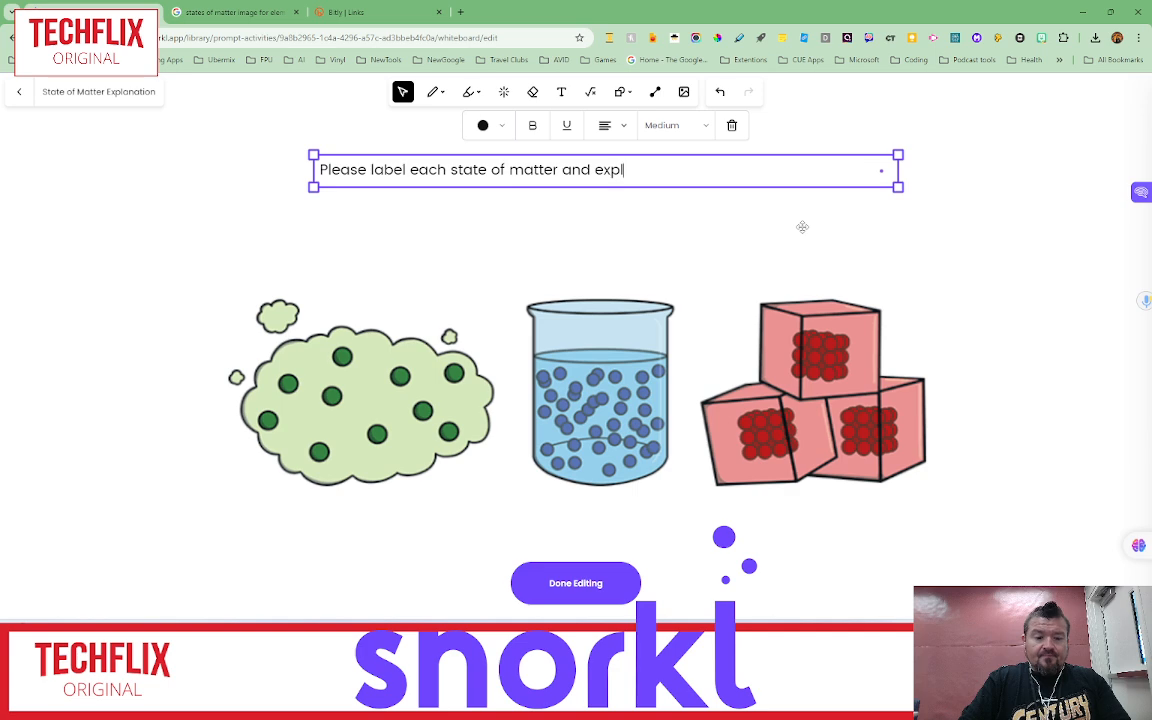
text(inain ho)
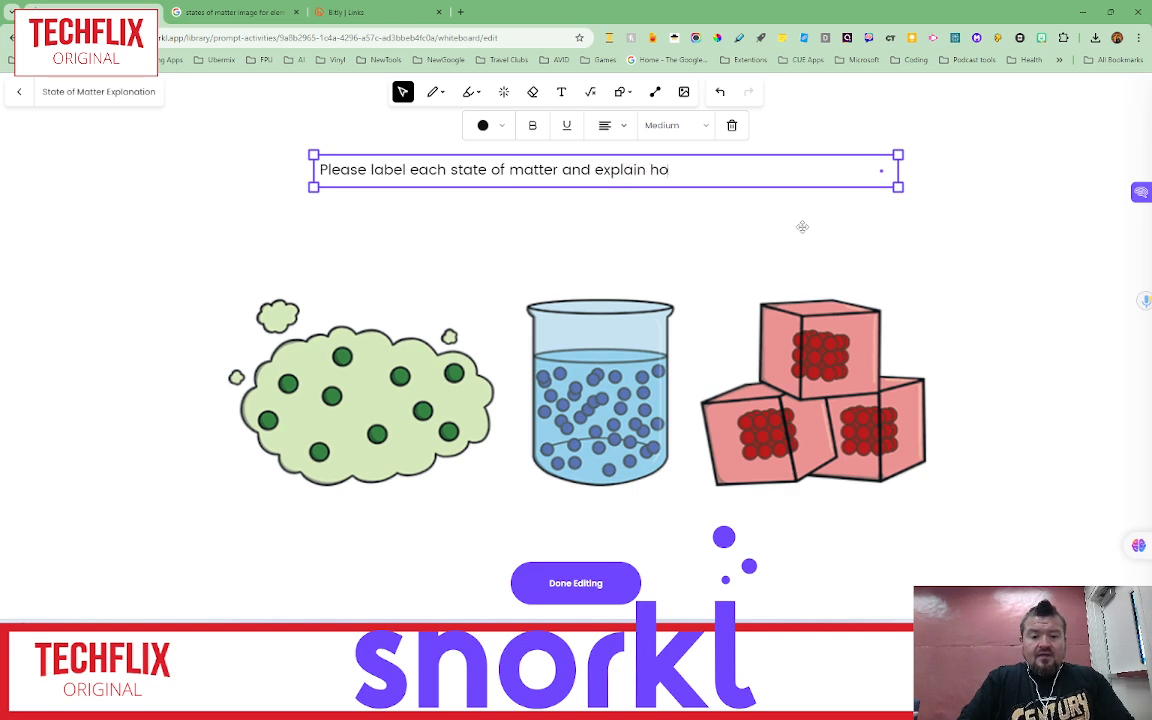
text(w they tran)
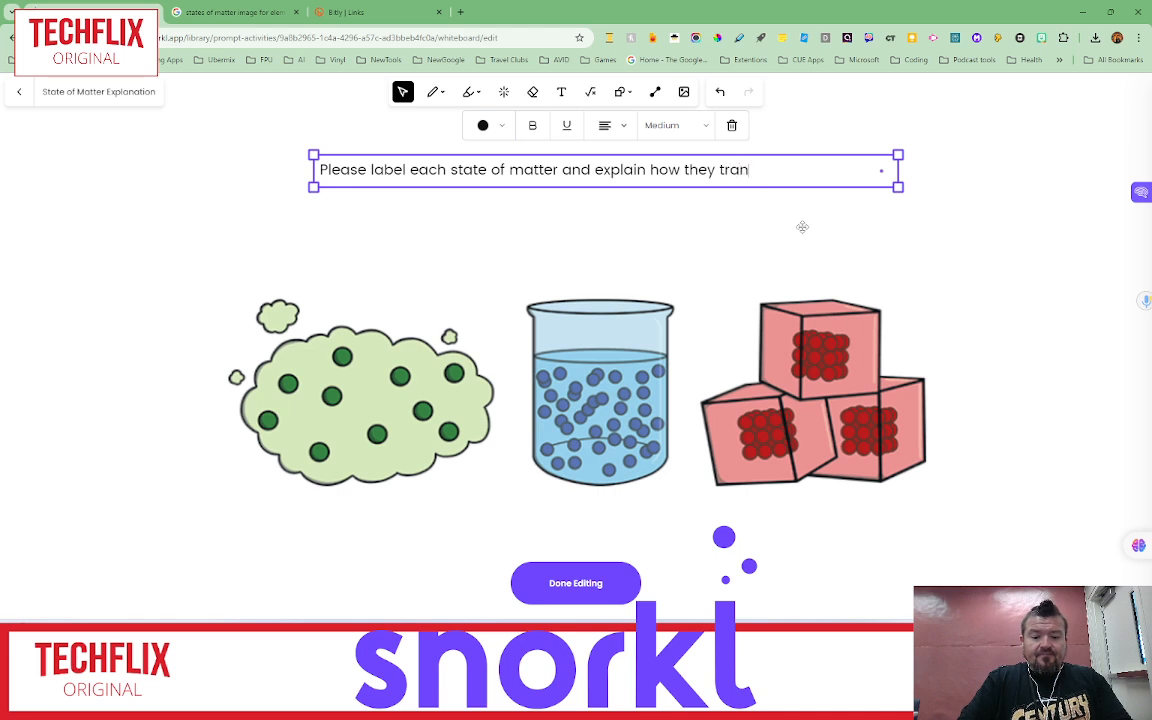
text(istion from )
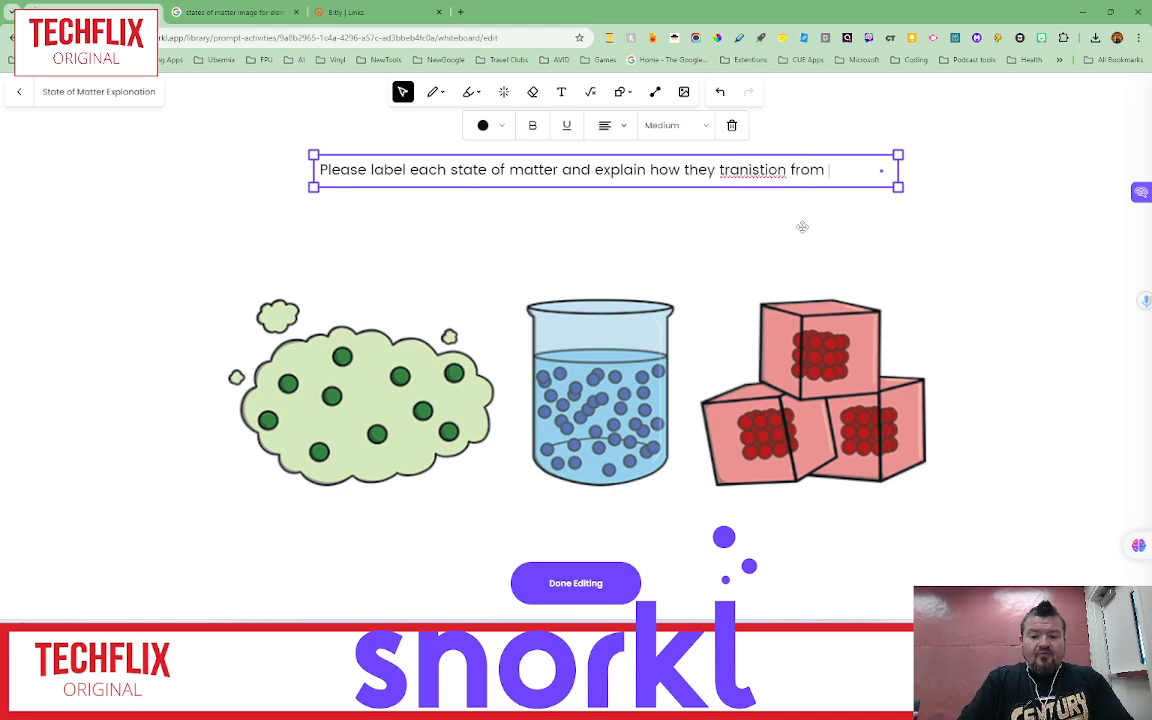
text(one state to )
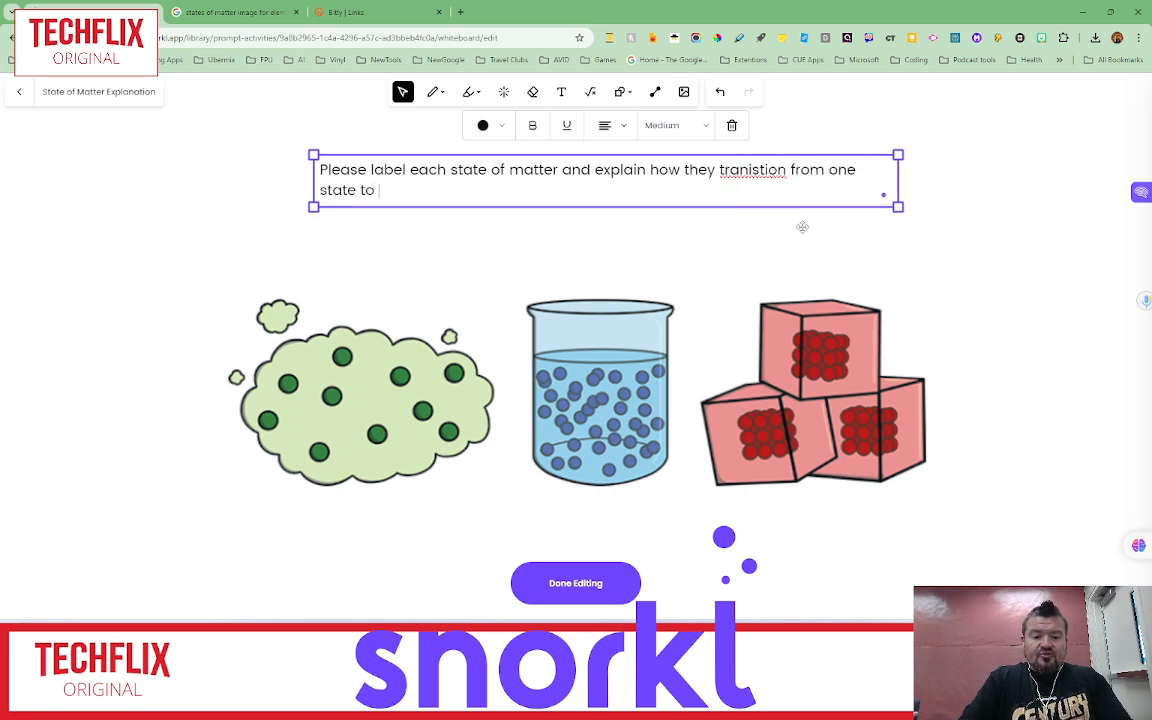
text(another)
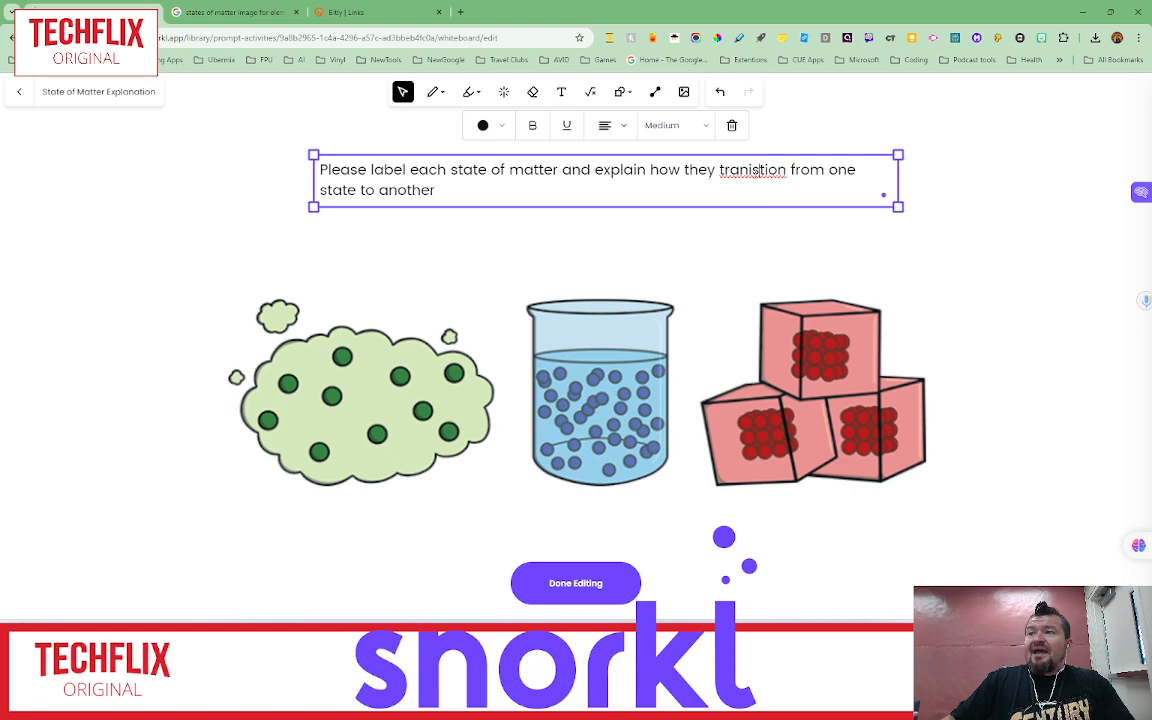
- Move the question text slightly down, closer to the image, and finish editing the whiteboard
click(711, 212)
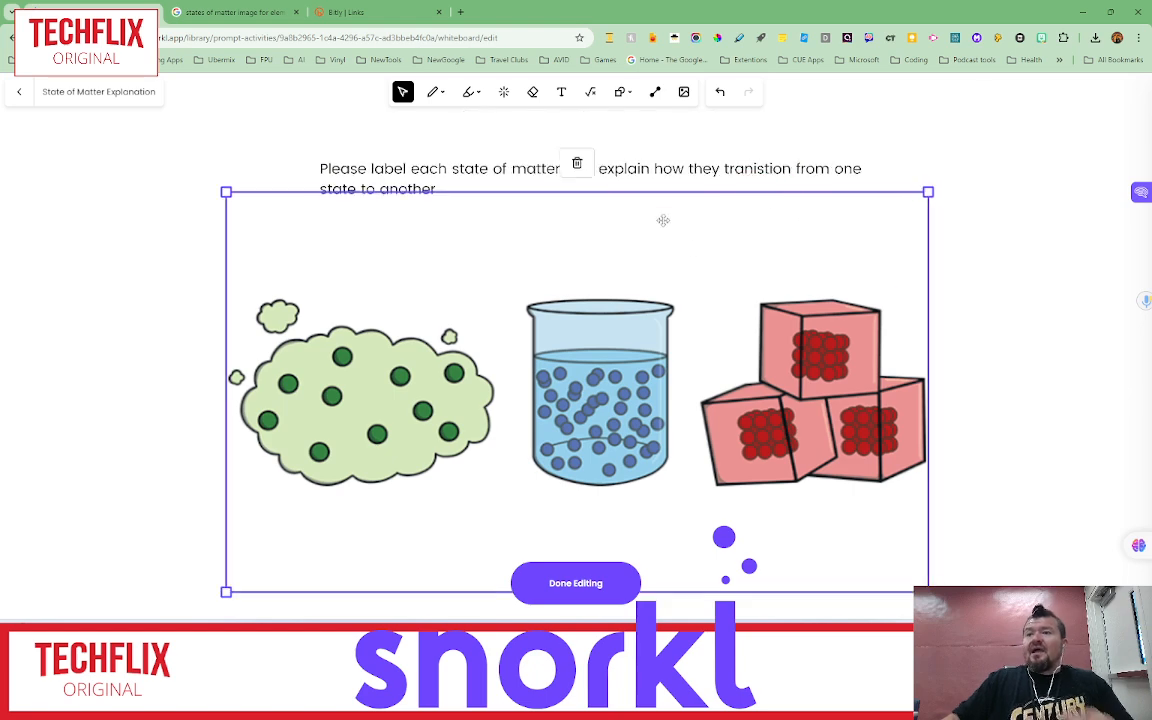
click(493, 181)
mouse_move(474, 184)
mouse_down()
mouse_move(515, 245)
mouse_move(466, 203)
mouse_move(494, 180)
mouse_move(466, 202)
mouse_up()
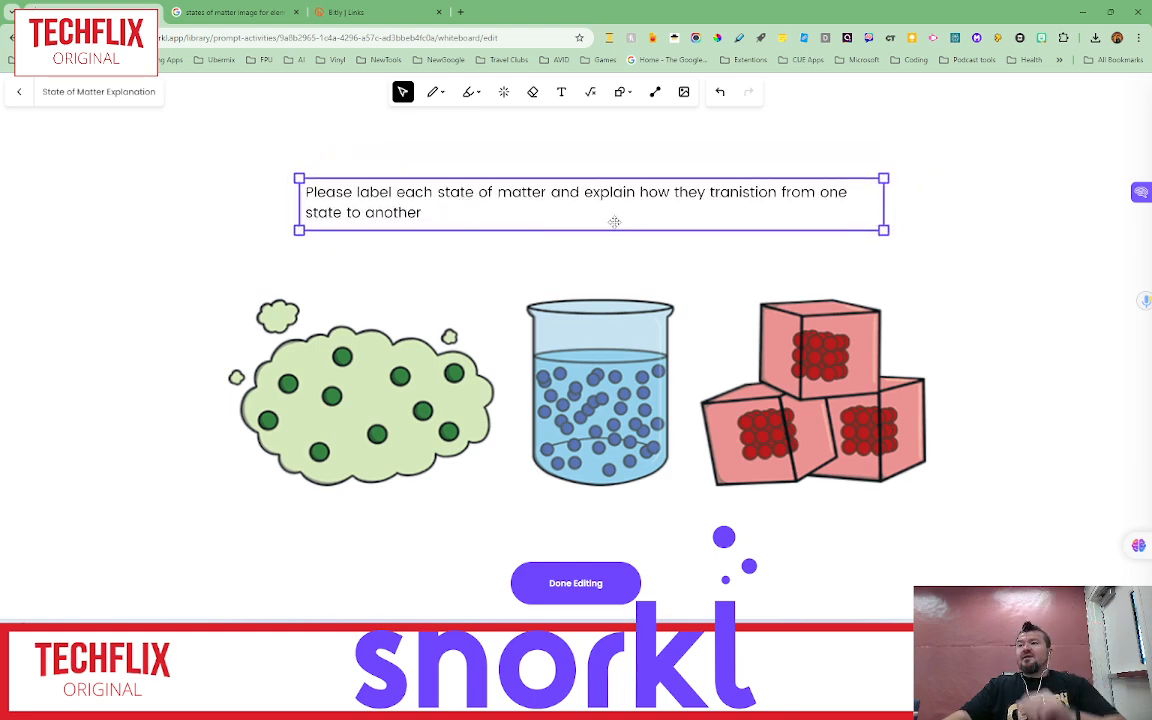
click(971, 214)
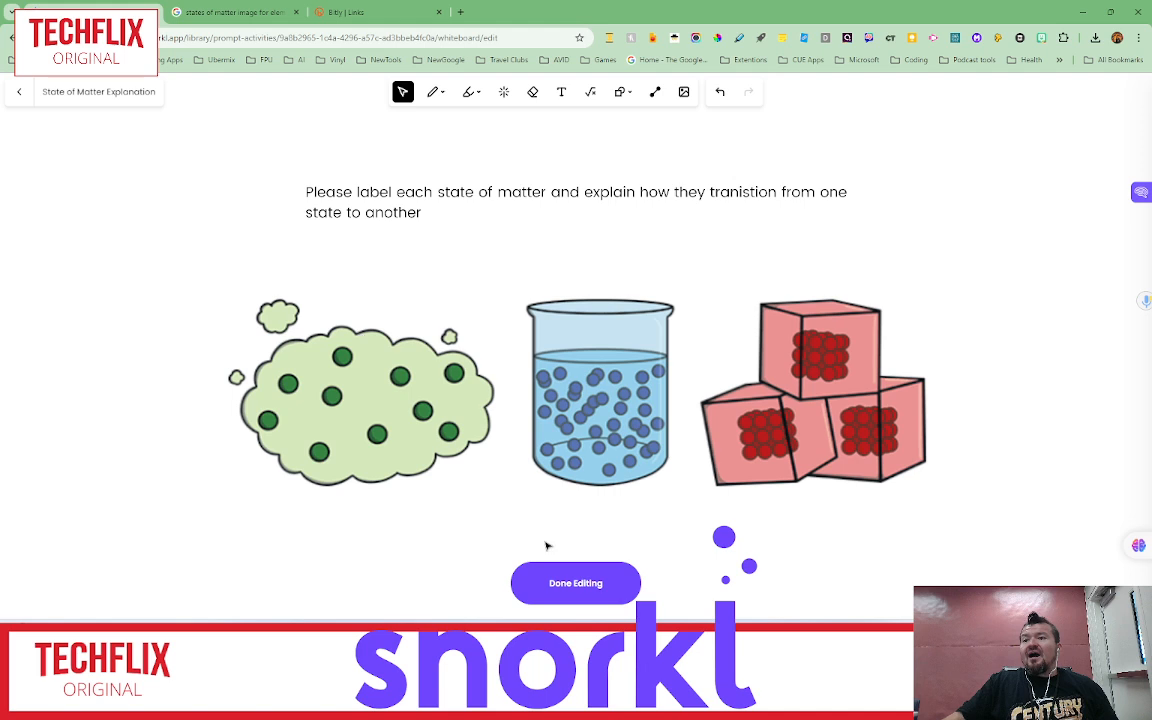
click(576, 583)
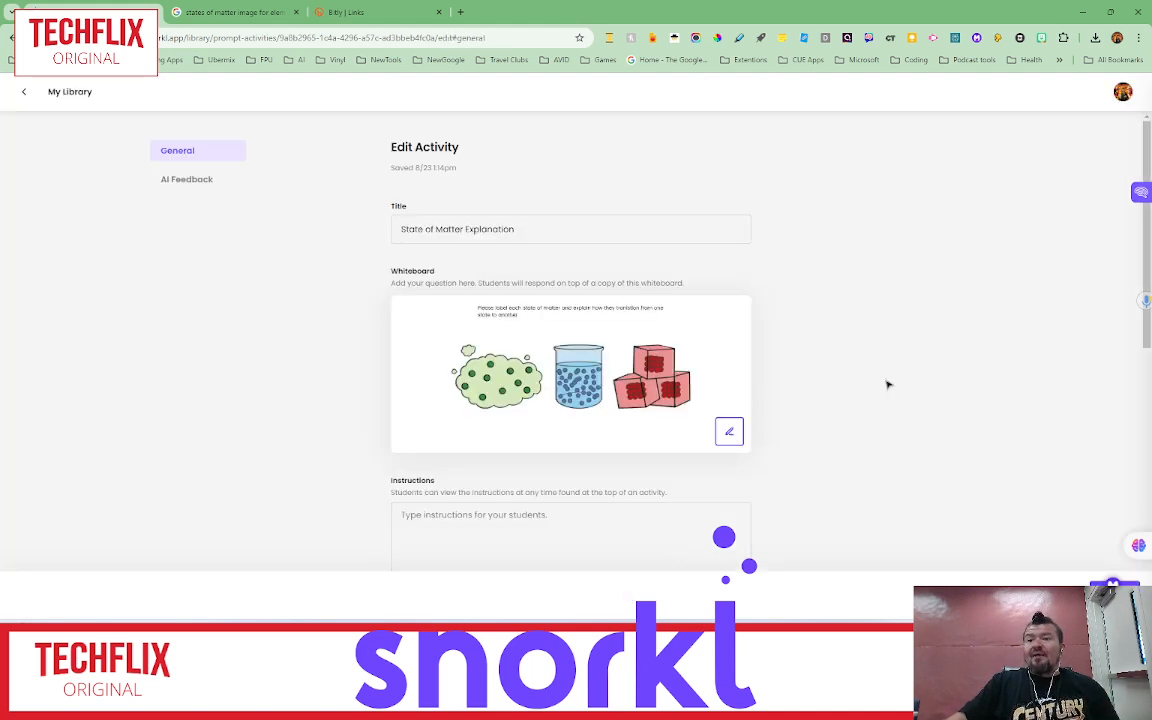
- Enter the student instructions "Please label and explain the state of mater and how they transition."
scroll(801, 346, down, 3)
click(594, 355)
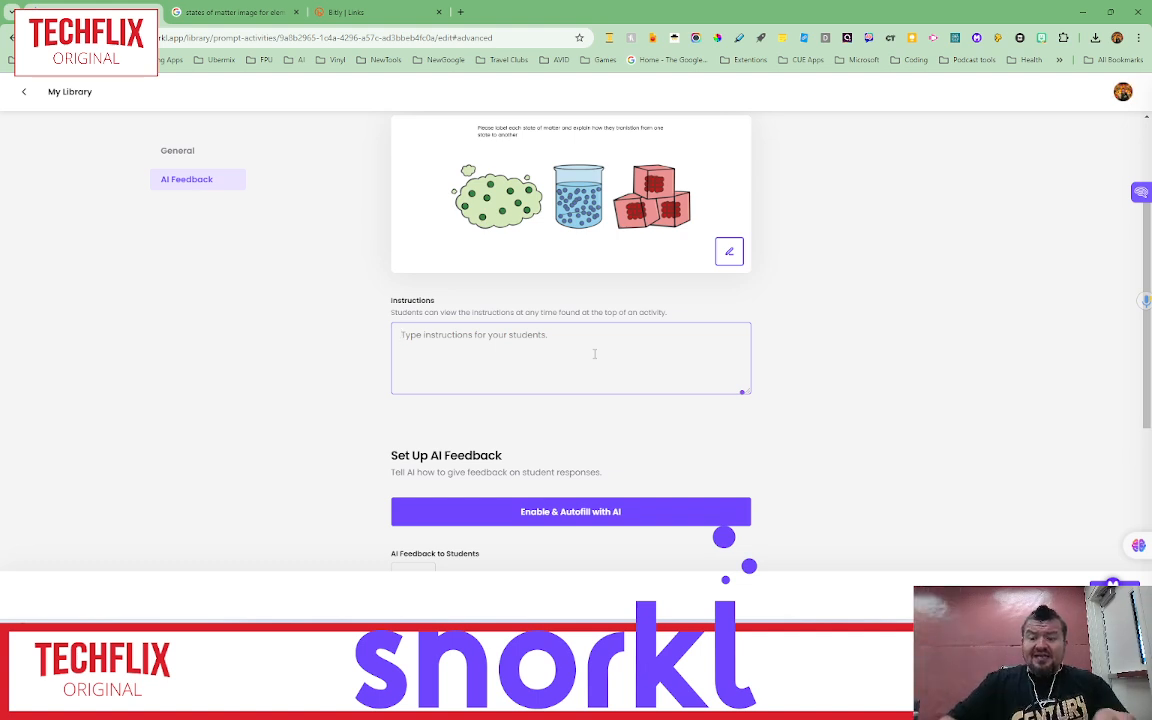
text(P)
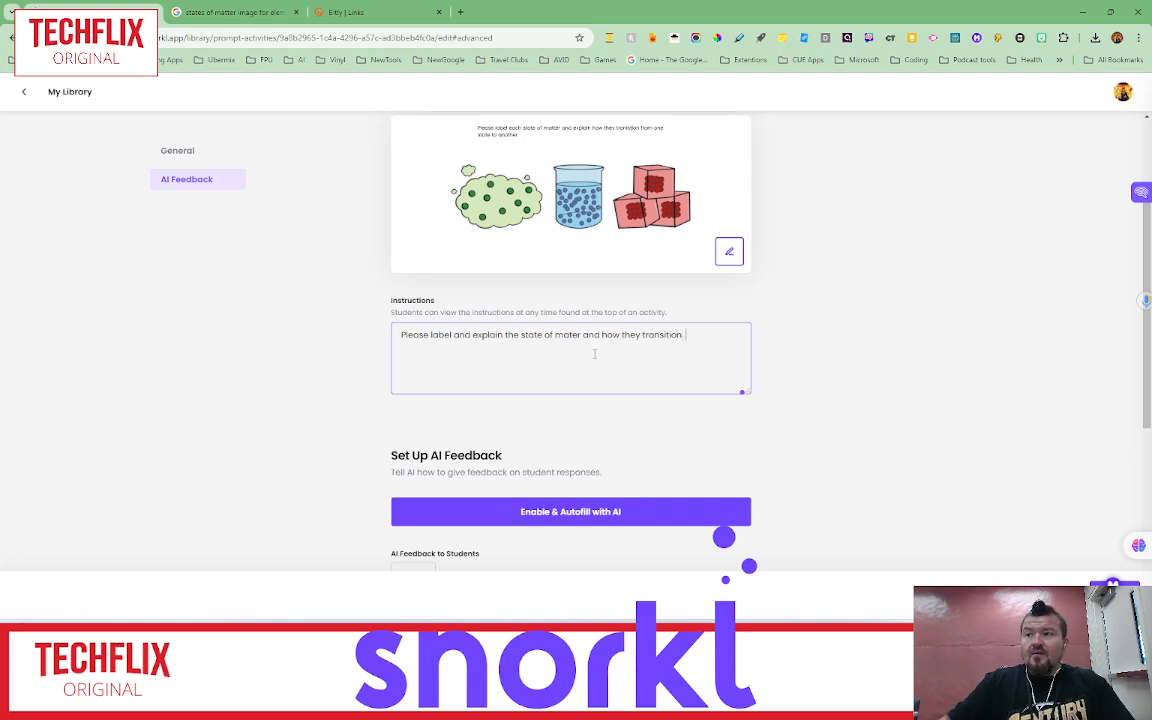
- Enable AI feedback for the activity, autofill its settings with AI, and accept the generated content for editing
scroll(850, 360, down, 2)
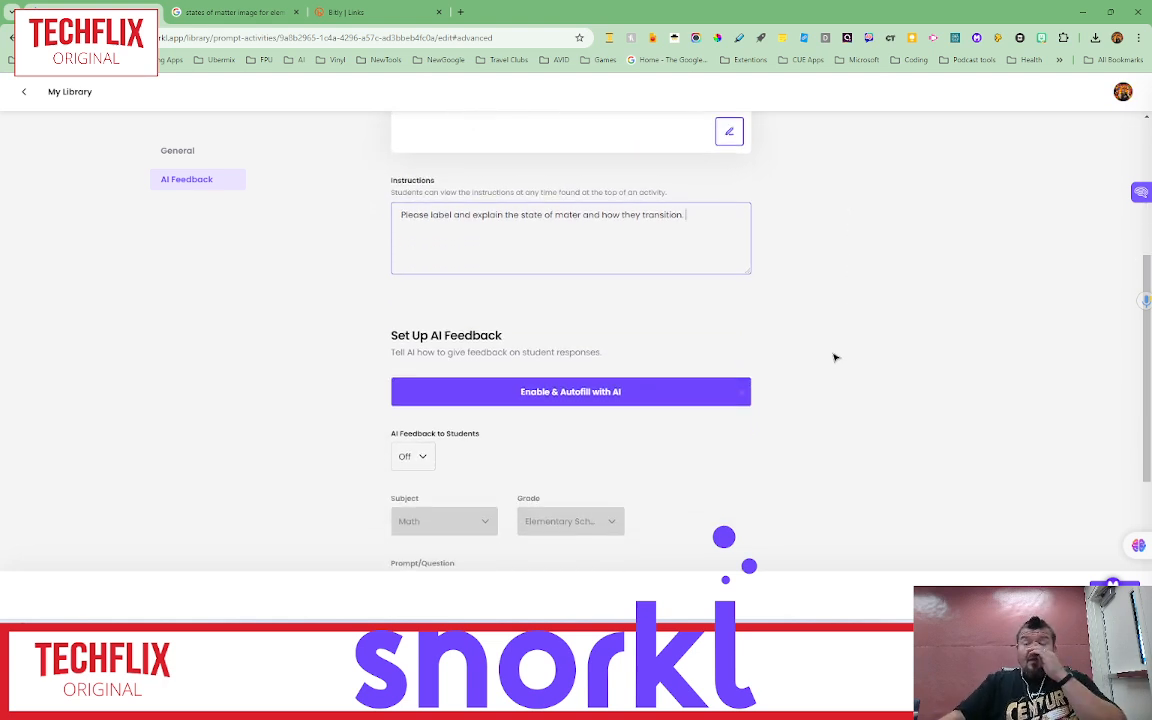
scroll(800, 285, down, 5)
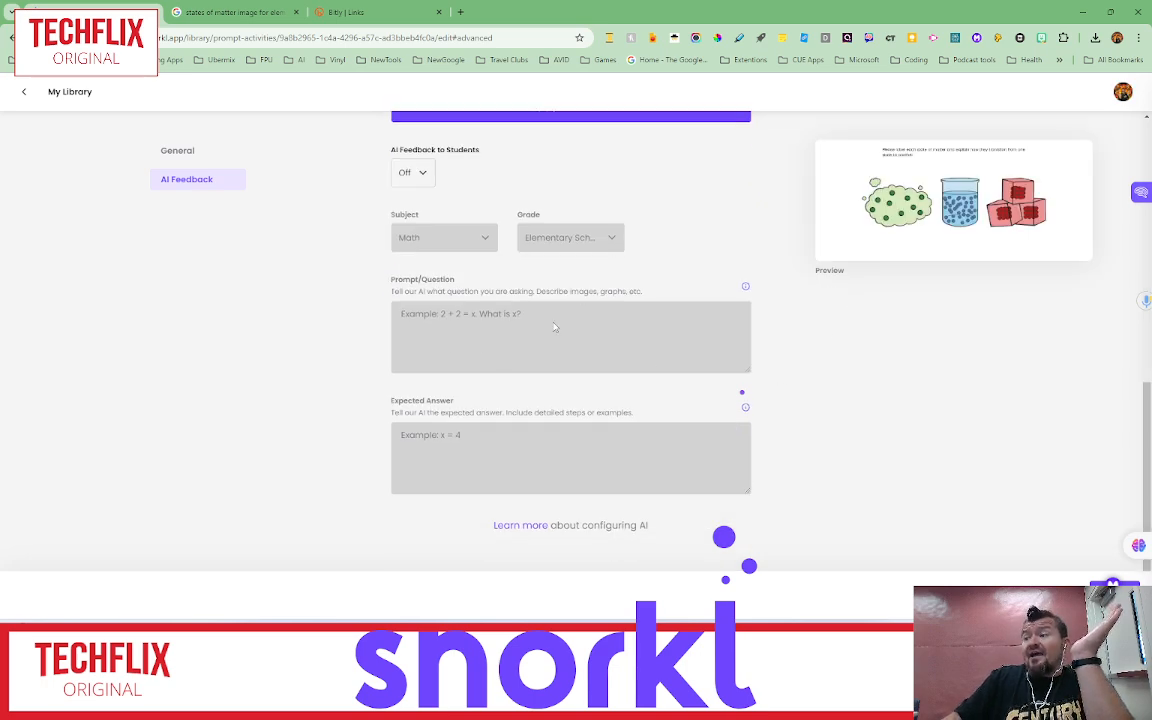
scroll(562, 292, up, 10)
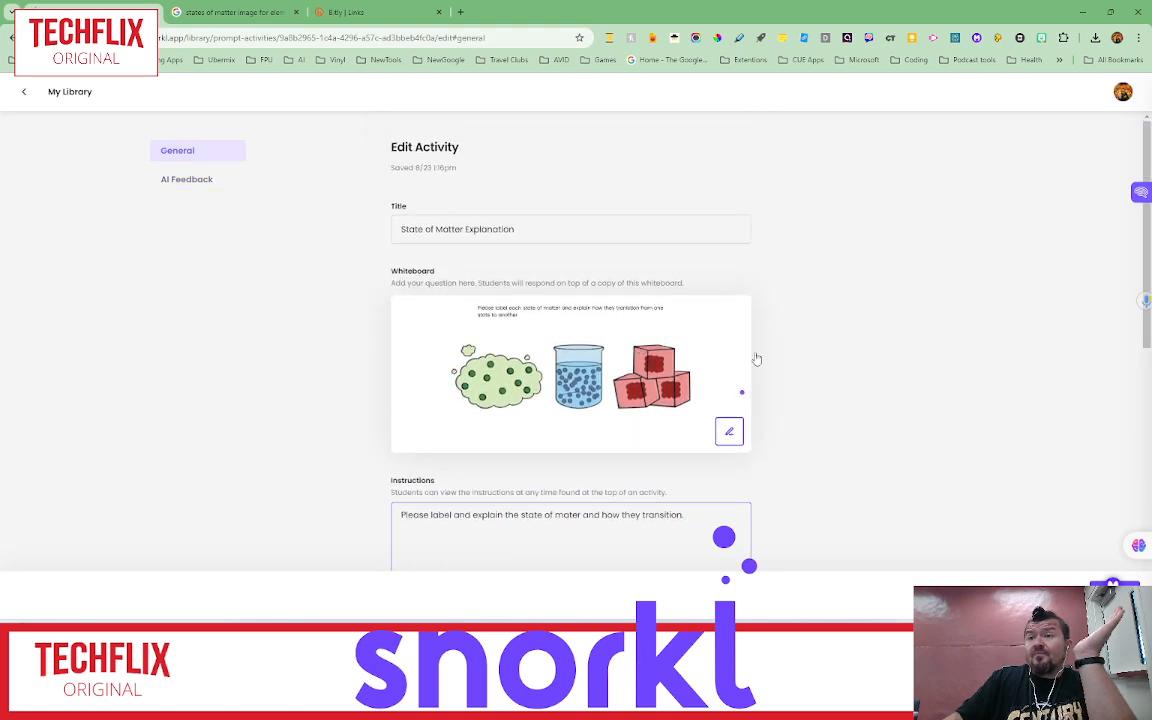
scroll(790, 362, down, 2)
scroll(830, 369, down, 1)
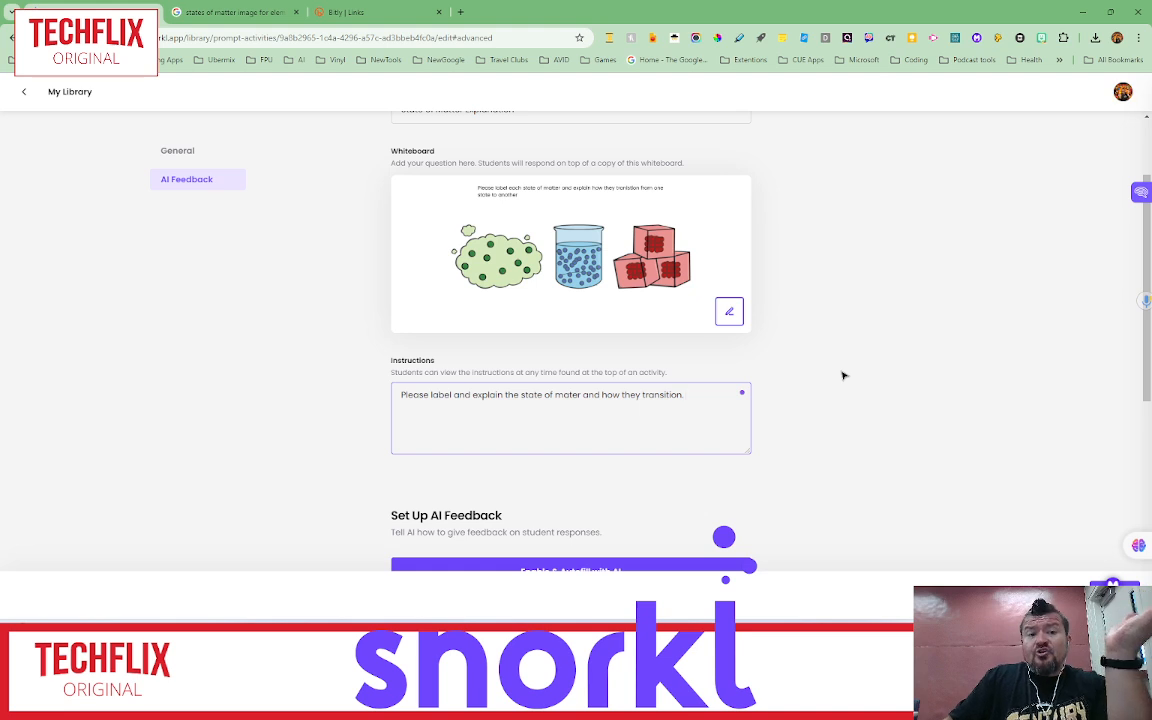
scroll(820, 357, down, 3)
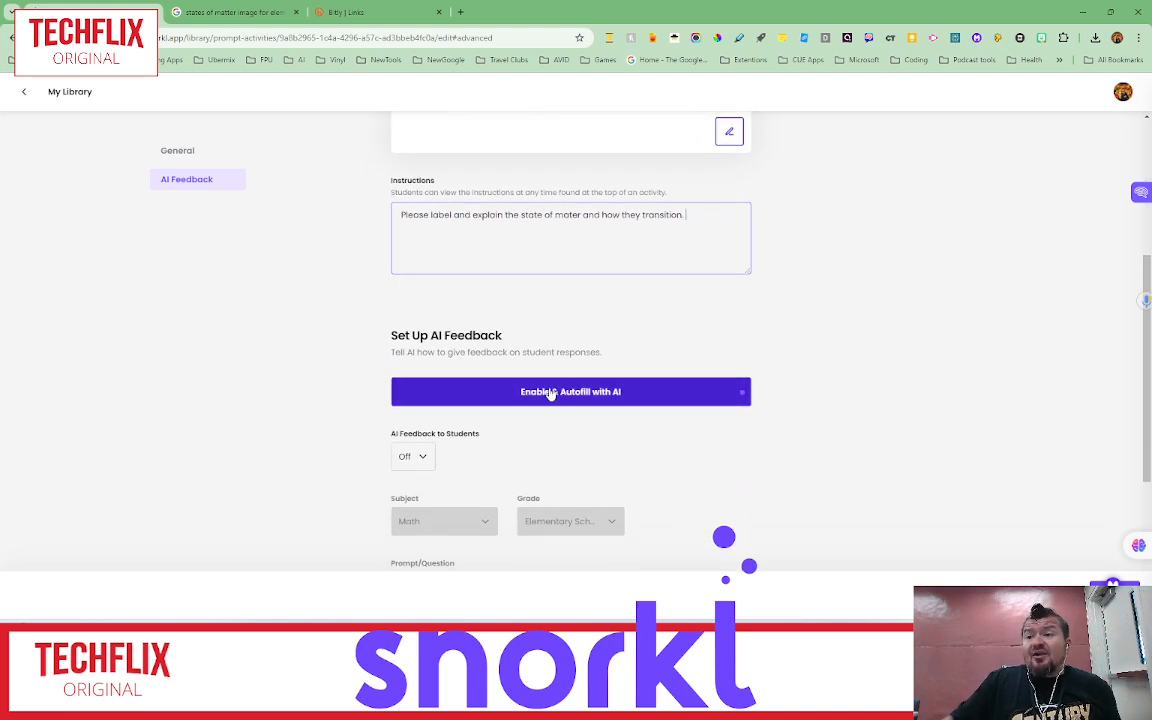
click(585, 397)
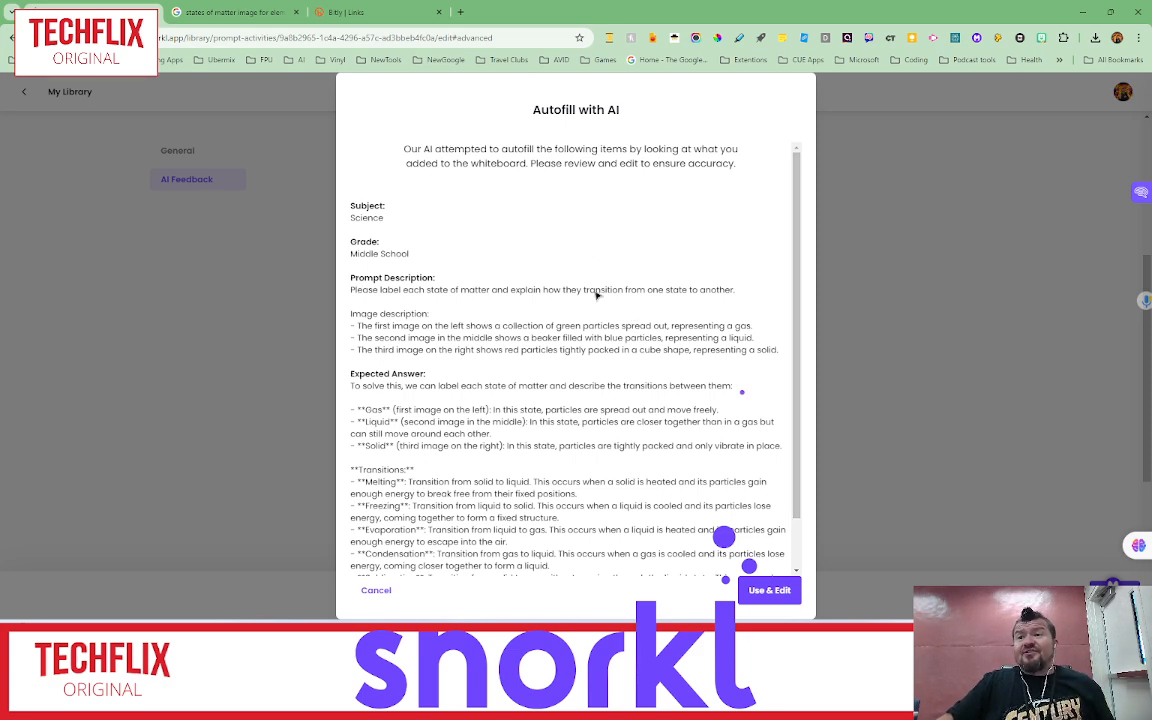
scroll(400, 222, down, 2)
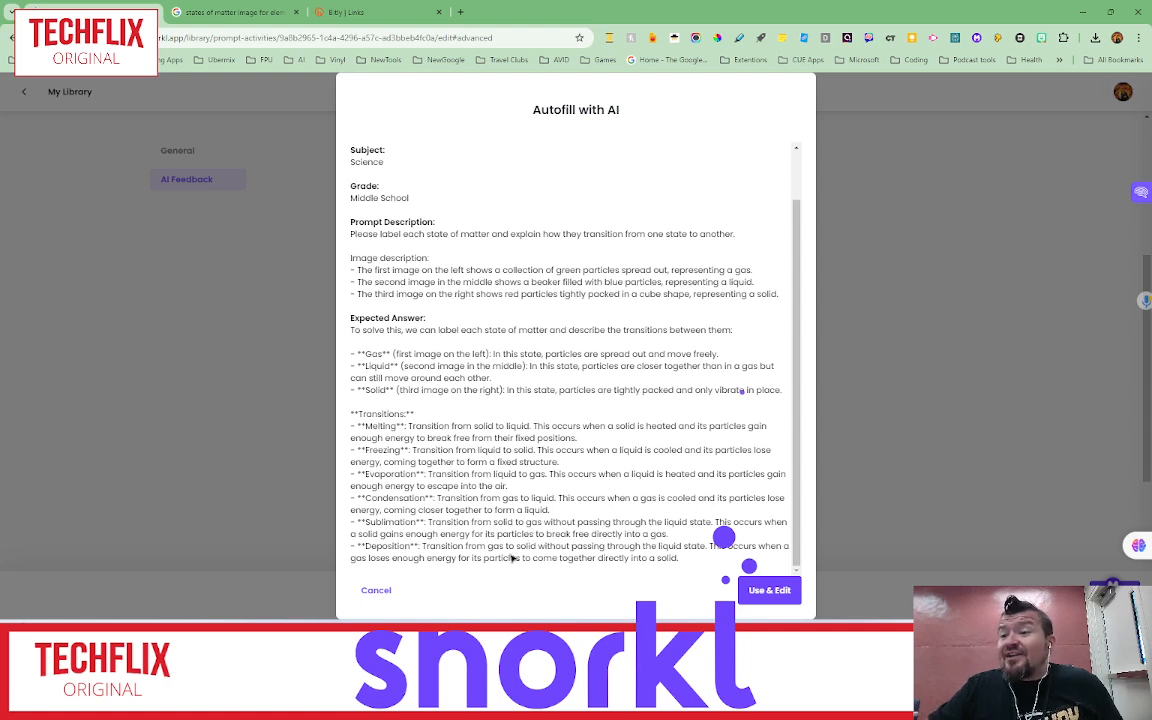
click(765, 588)
- Set the AI feedback grade level to Elementary School
scroll(949, 445, down, 3)
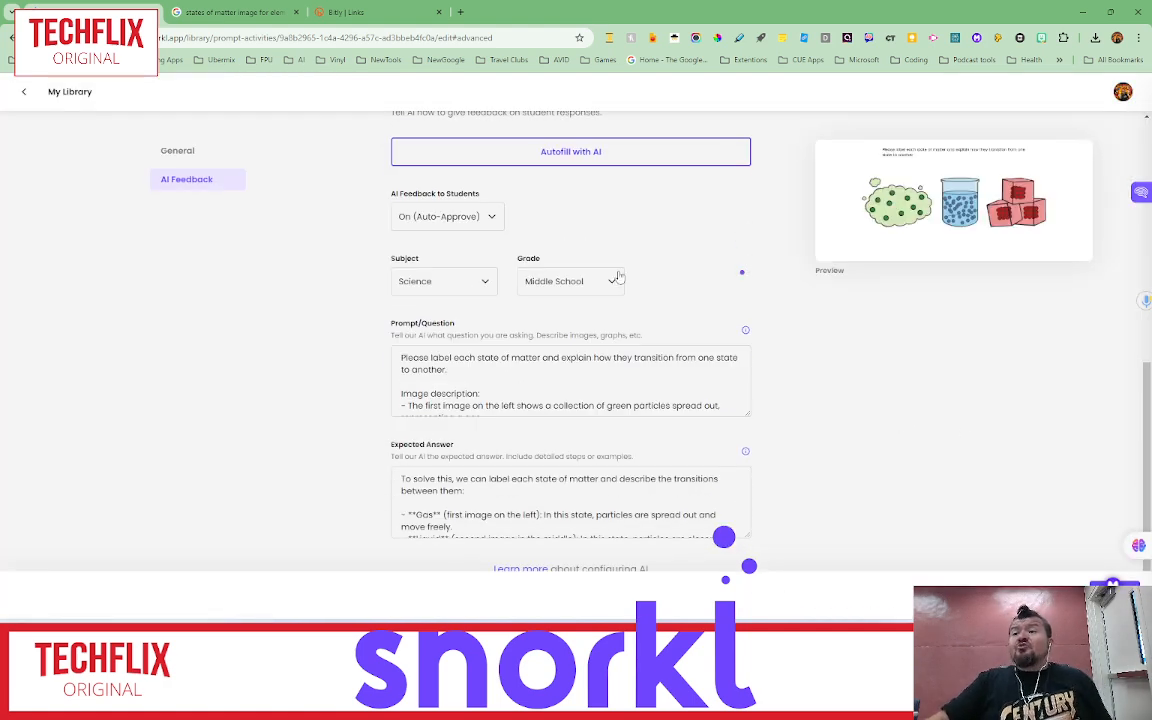
click(568, 281)
click(603, 310)
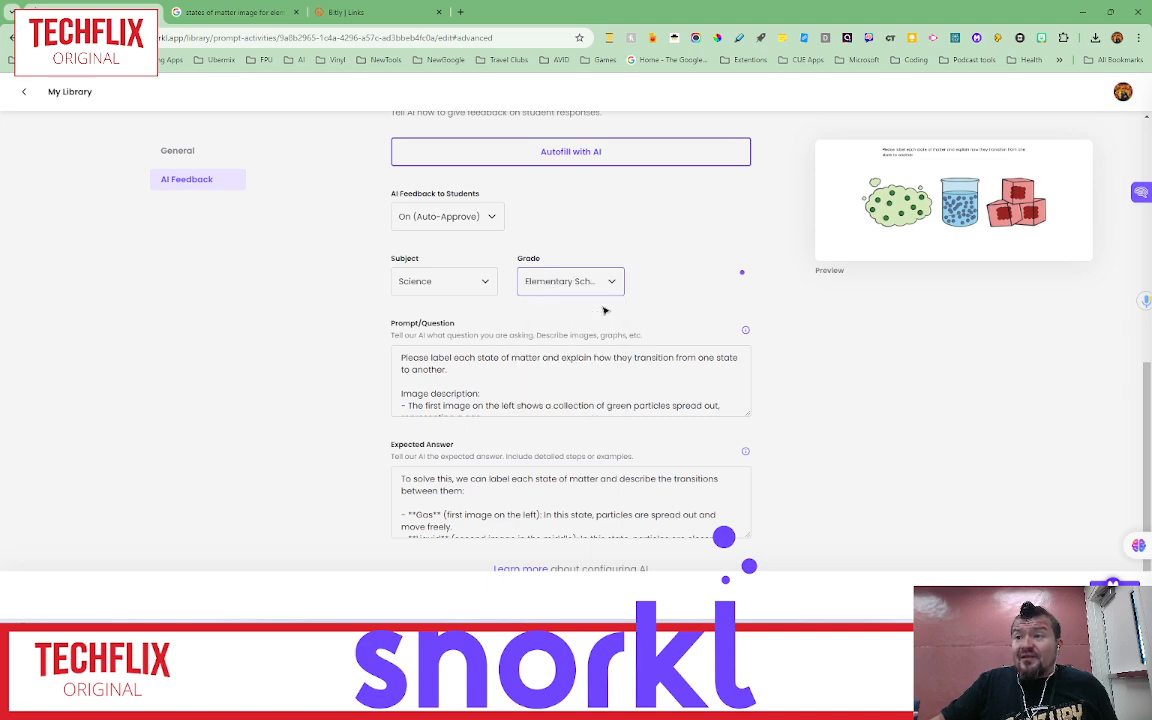
- Examine the full autofilled Prompt/Question and Expected Answer texts in the AI feedback settings
scroll(836, 455, down, 1)
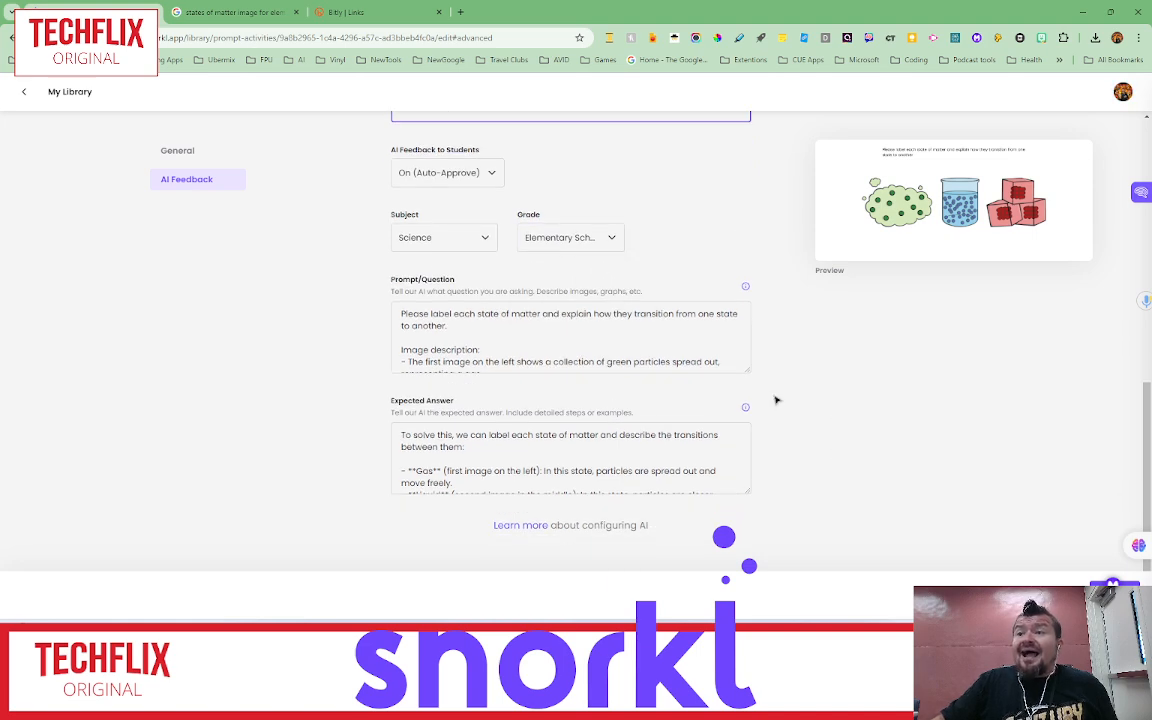
click(672, 338)
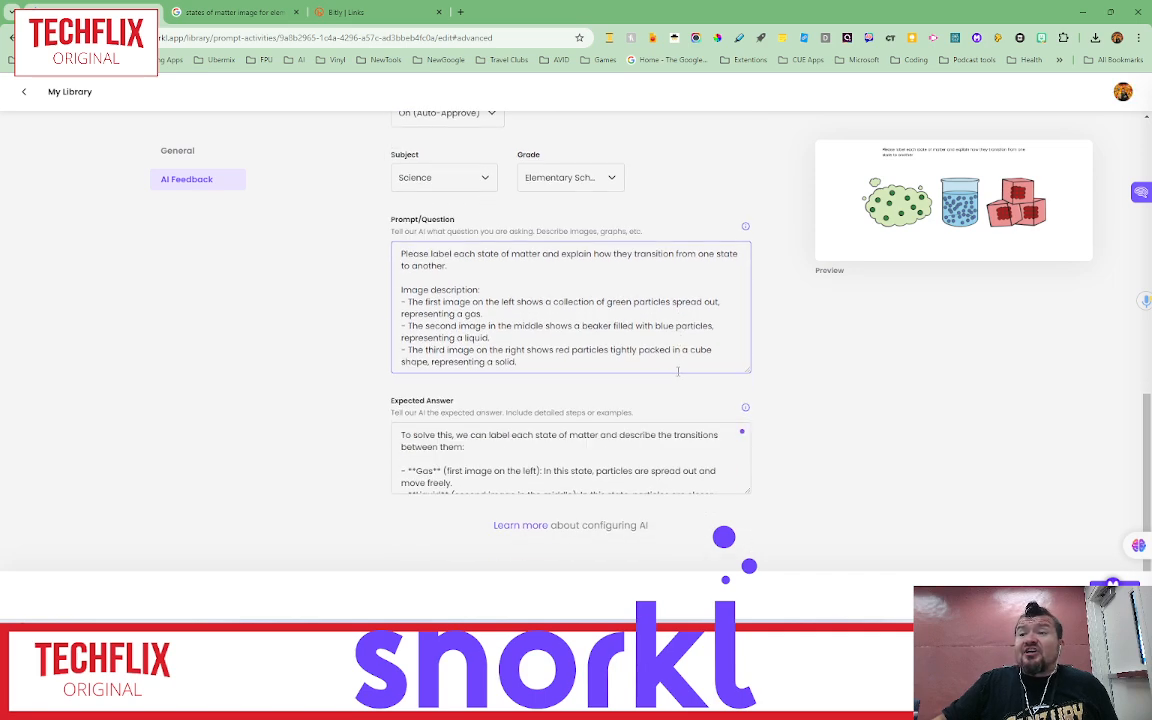
scroll(634, 352, up, 1)
scroll(634, 352, down, 2)
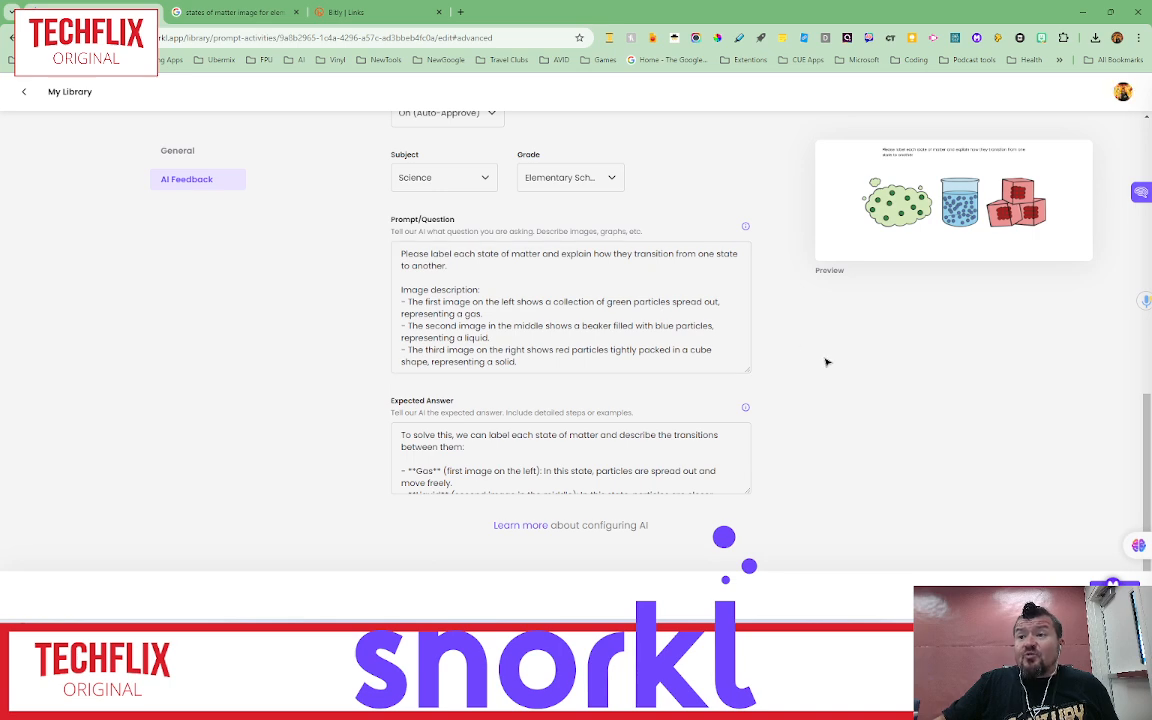
click(670, 458)
scroll(670, 470, down, 3)
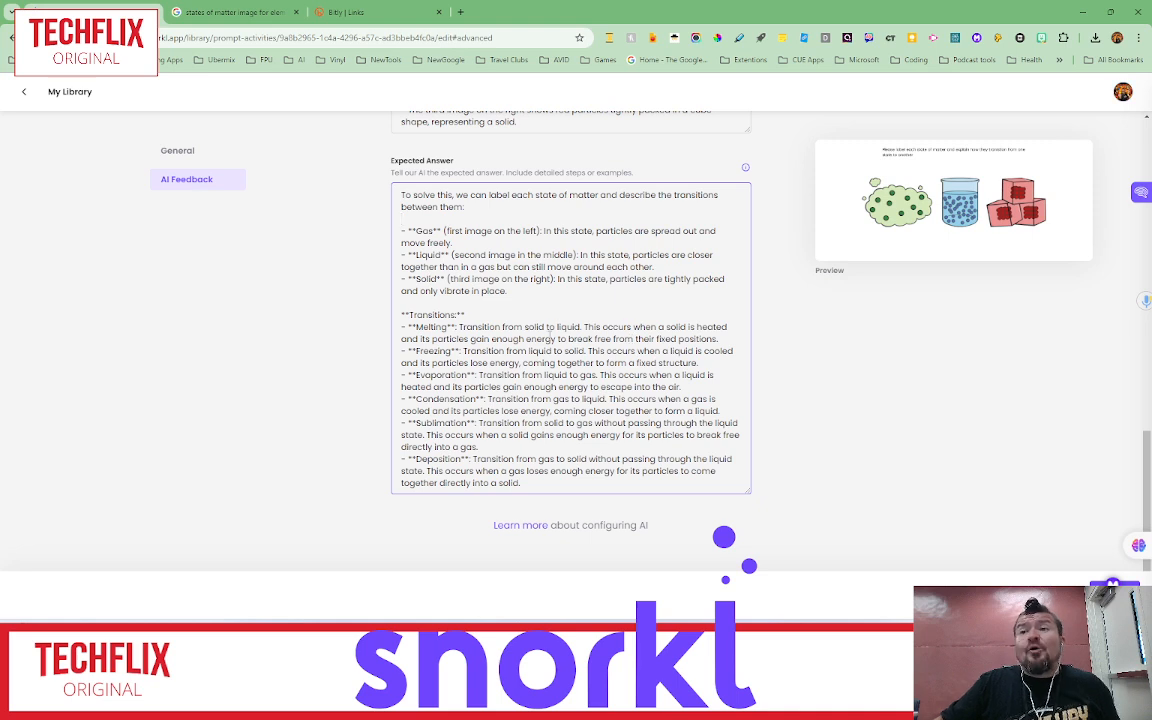
scroll(626, 421, up, 1)
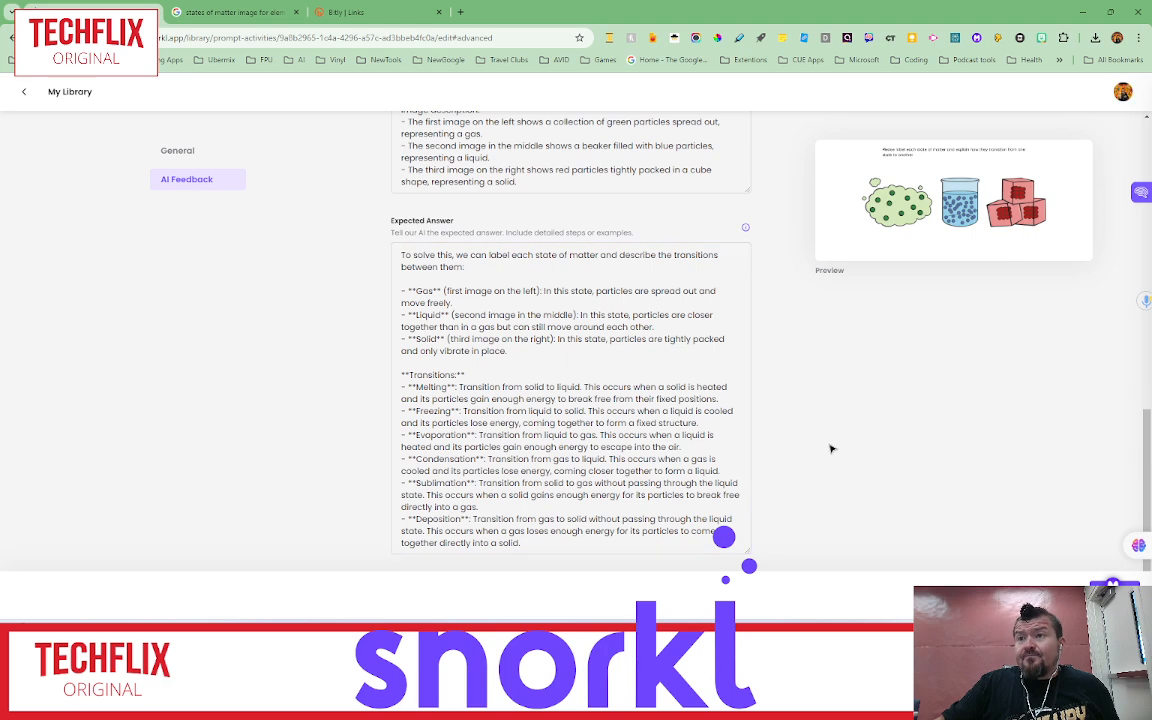
scroll(829, 455, up, 3)
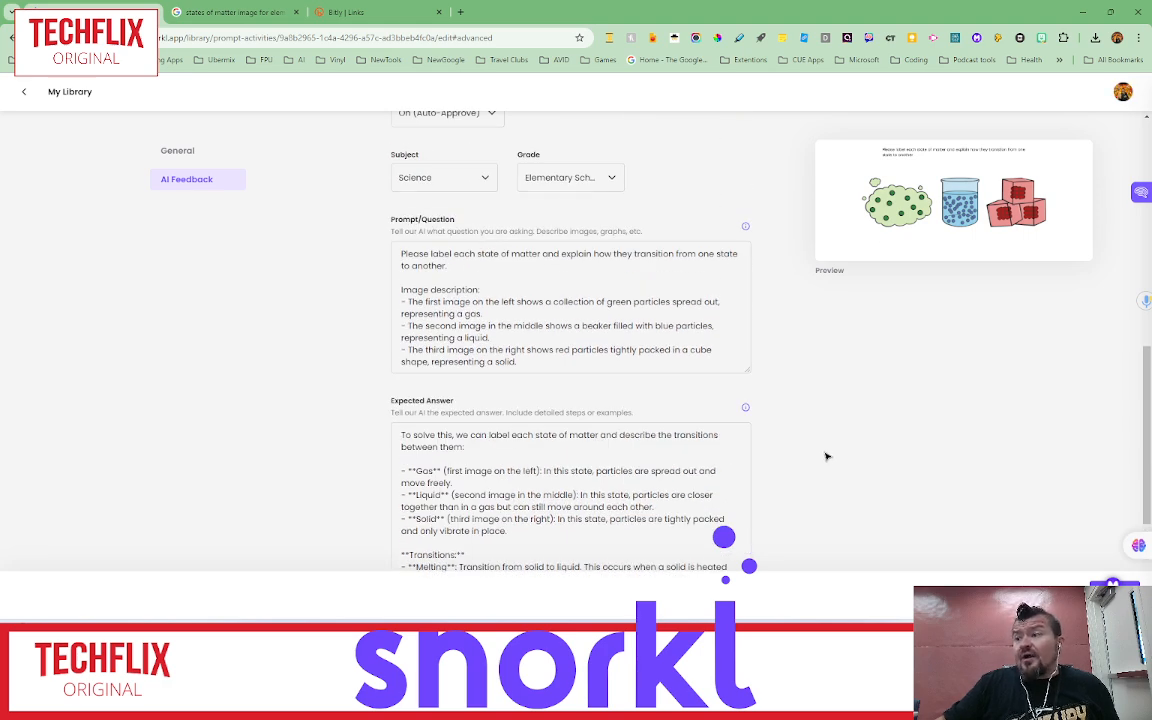
- Assign the activity to the BHS Area ELM class with peer viewing and student comments off, and open the assigned copy
scroll(824, 470, down, 2)
click(1113, 594)
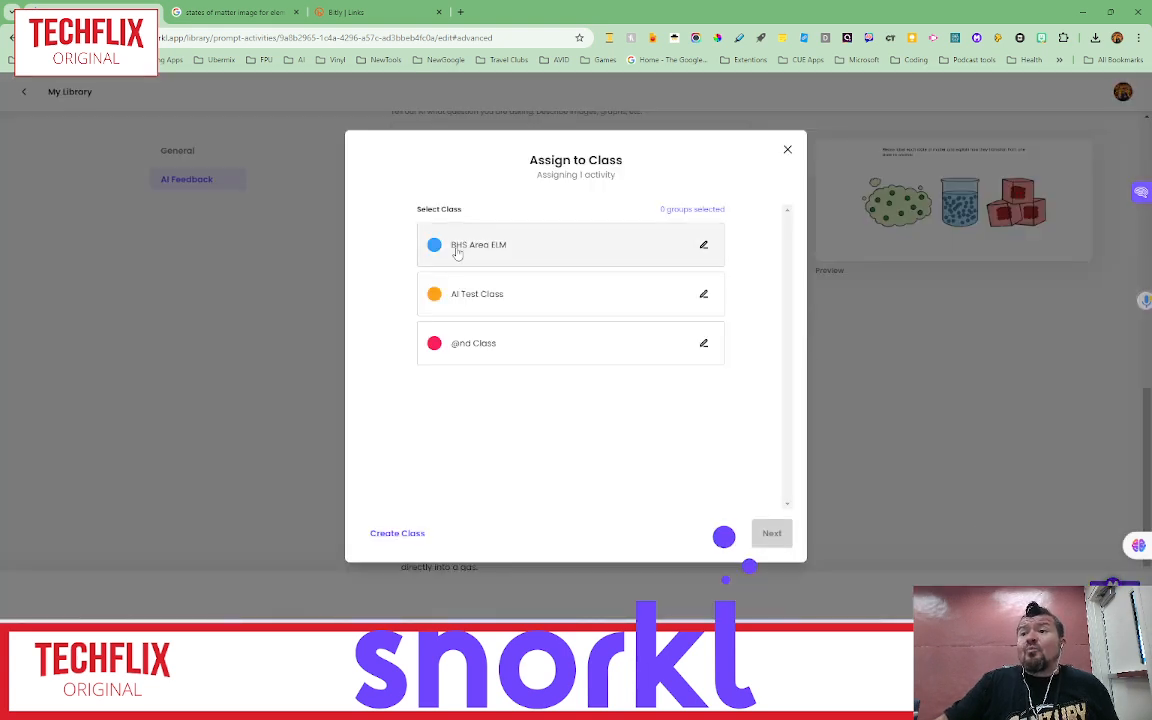
click(505, 255)
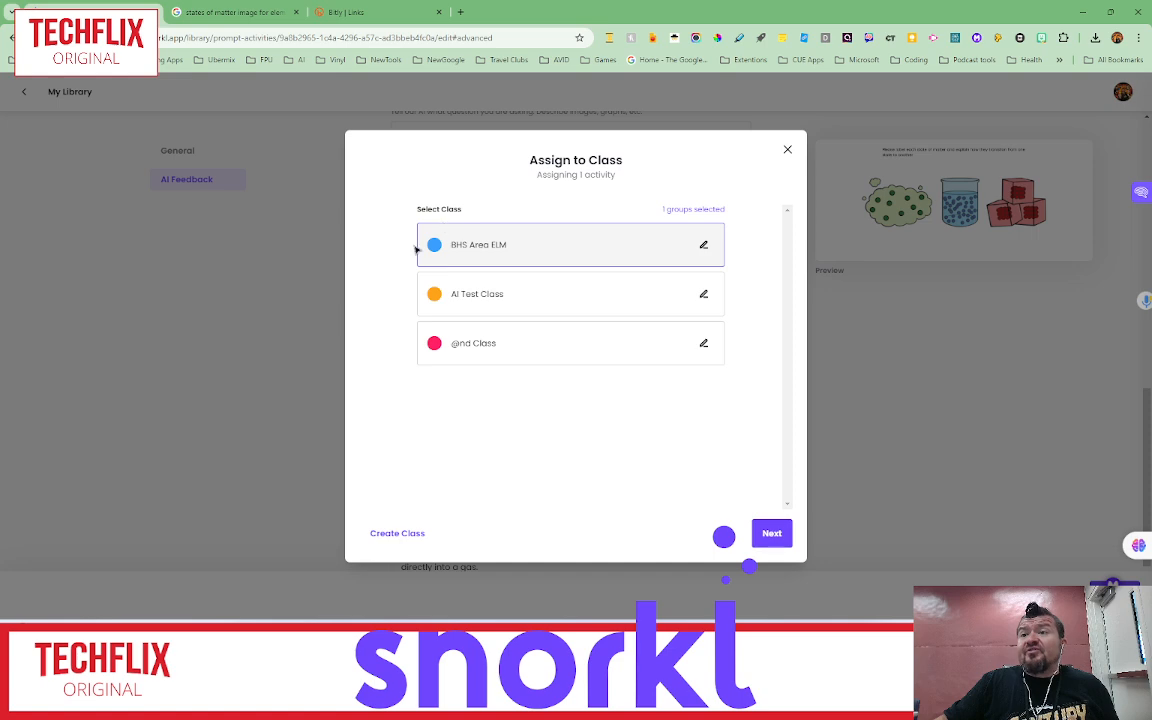
click(771, 533)
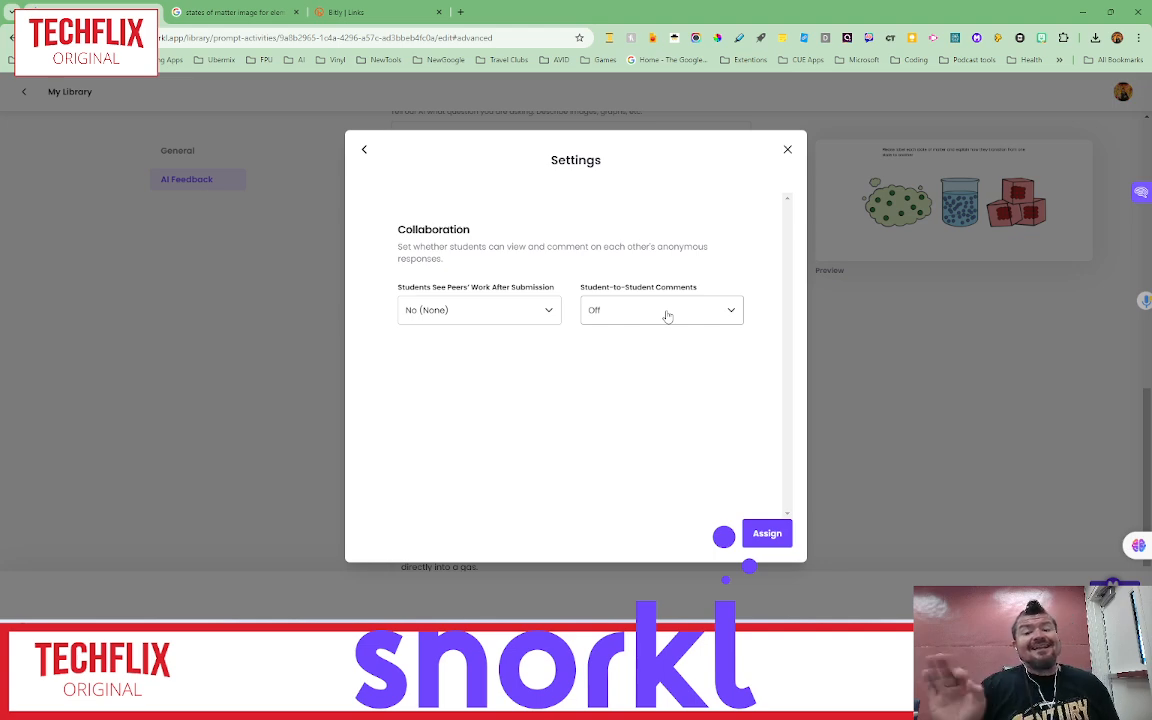
click(767, 533)
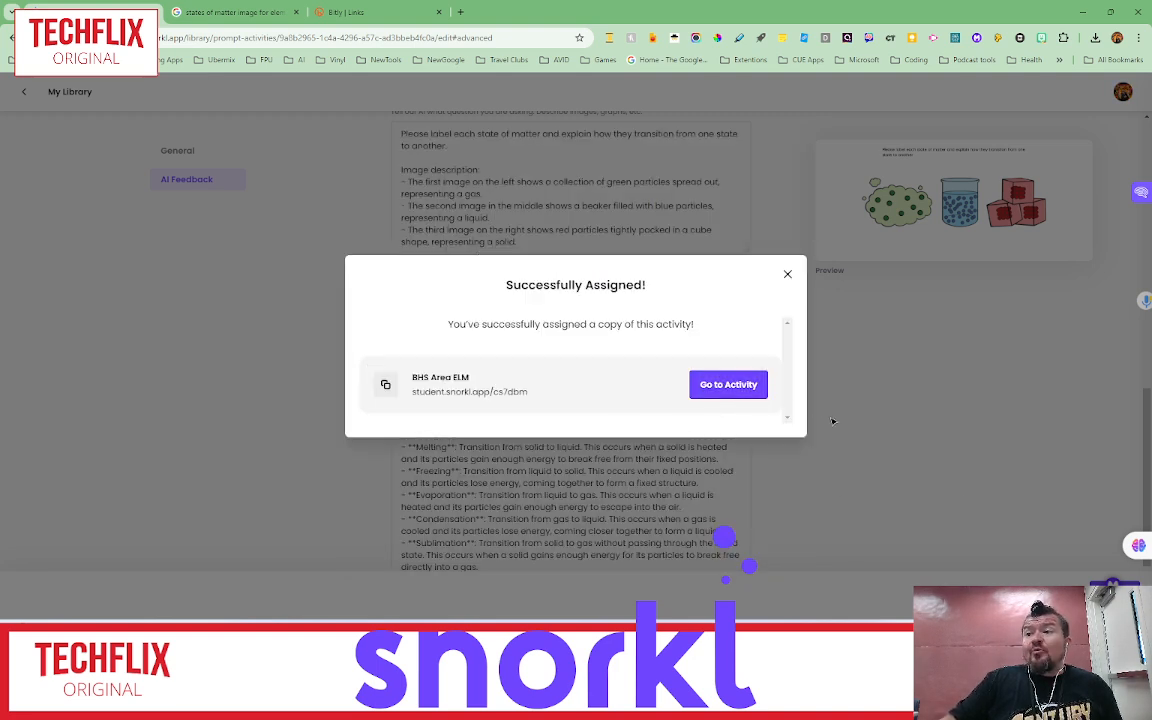
click(728, 386)
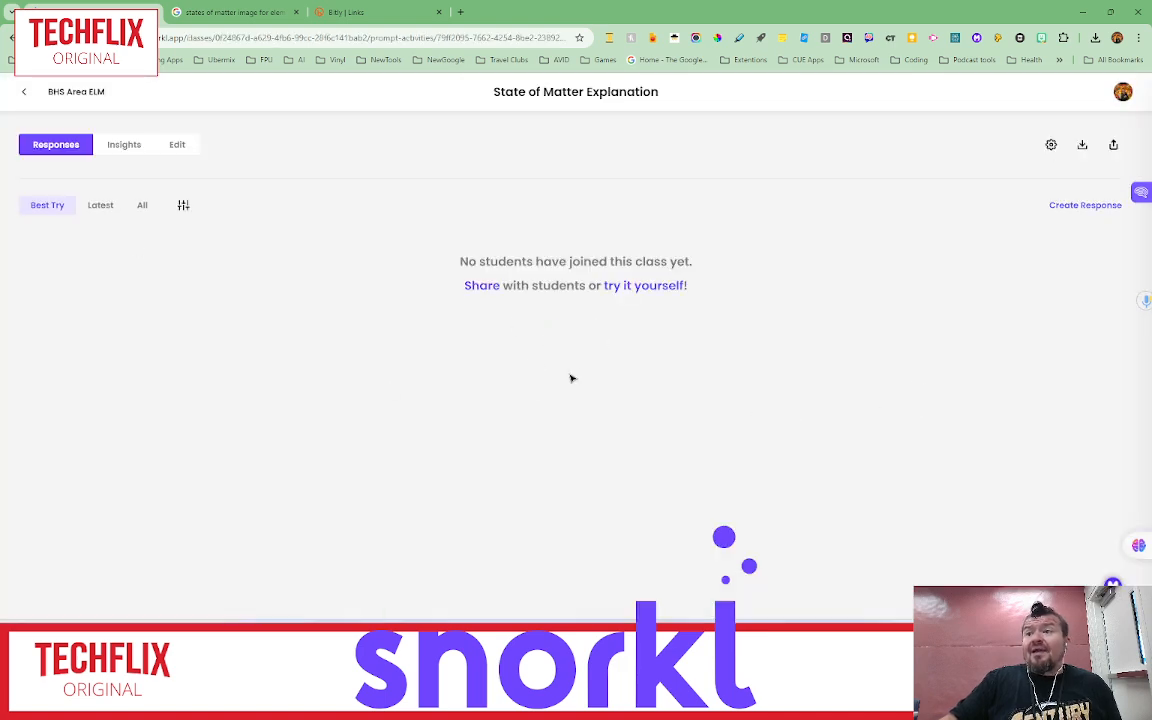
- Start a trial student response to the activity and scribble a small black pen mark beside the question text
click(637, 291)
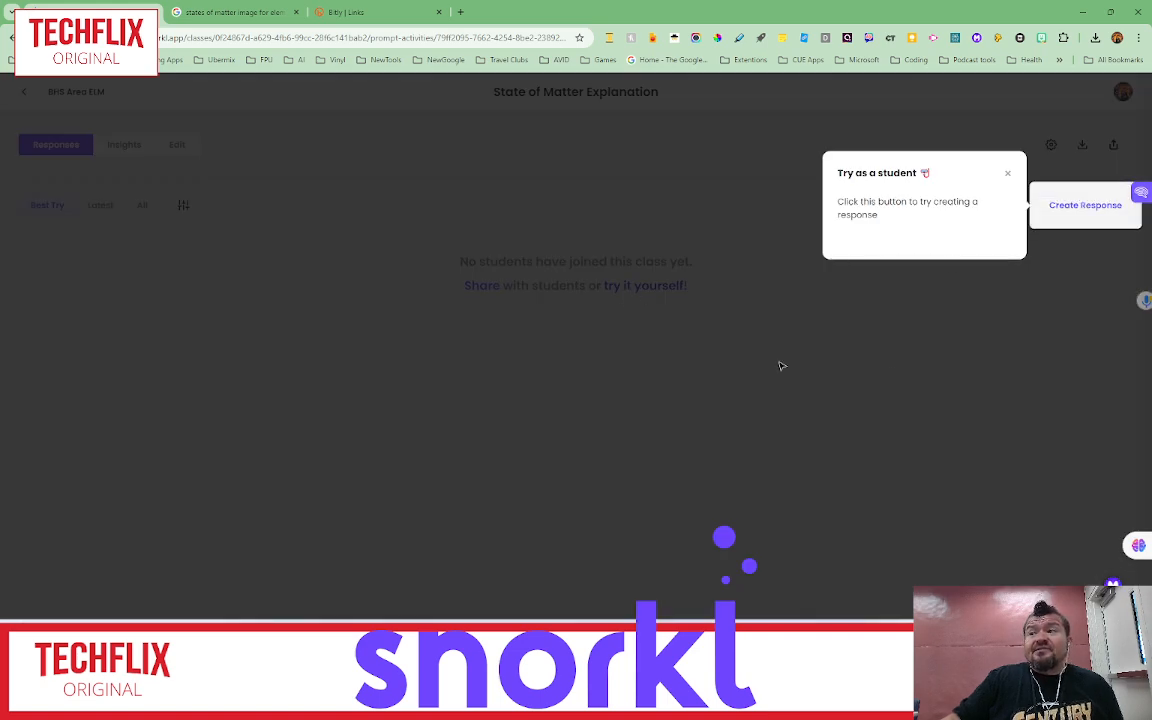
click(1080, 206)
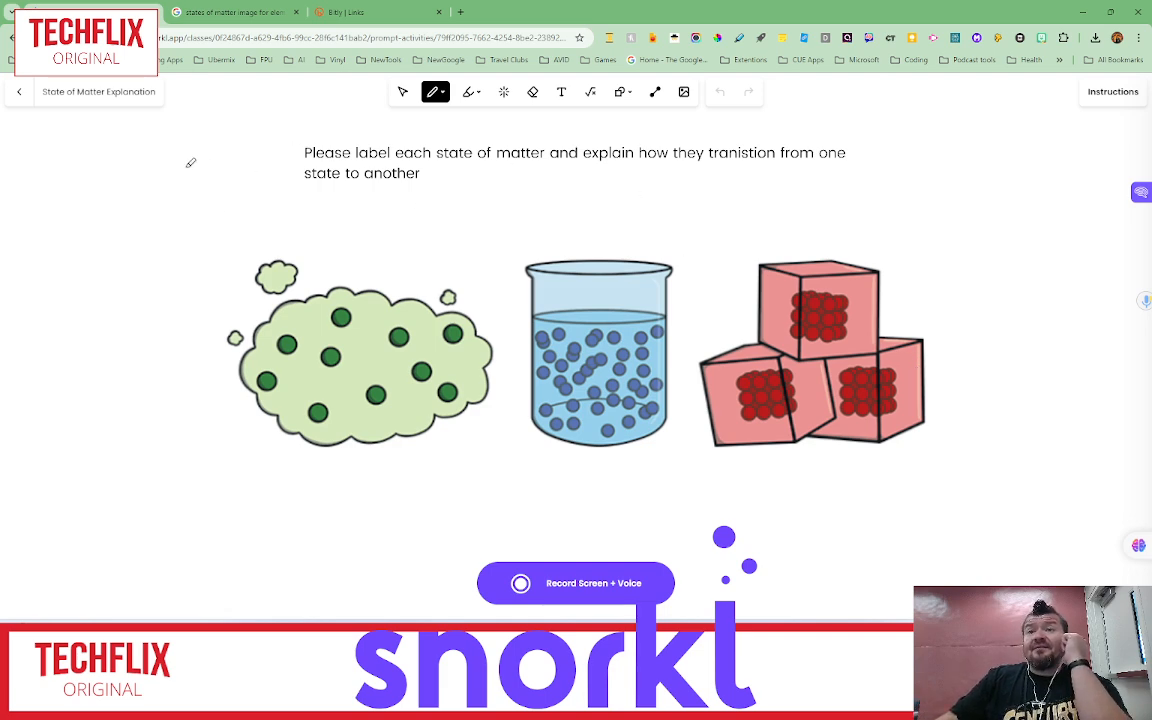
mouse_move(183, 167)
mouse_down()
mouse_move(203, 167)
mouse_move(168, 180)
mouse_up()
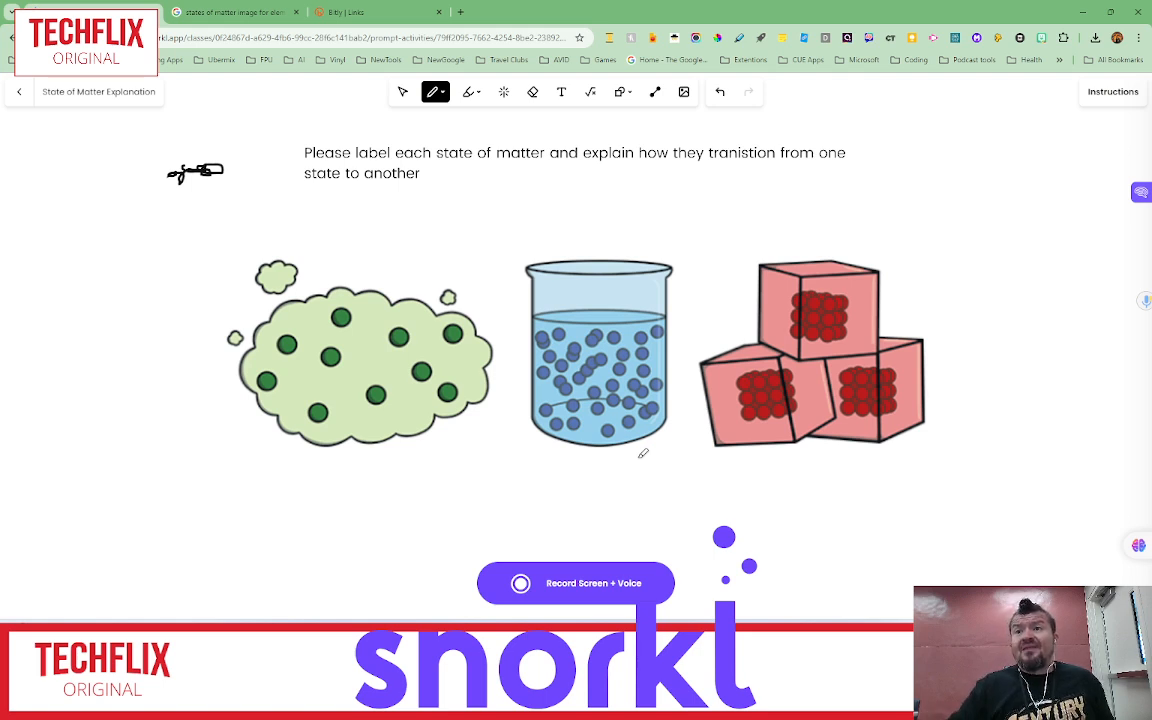
- Record the response with screen and voice, drawing an arrow toward the red cubes and labelling them "Solid" by hand
click(551, 587)
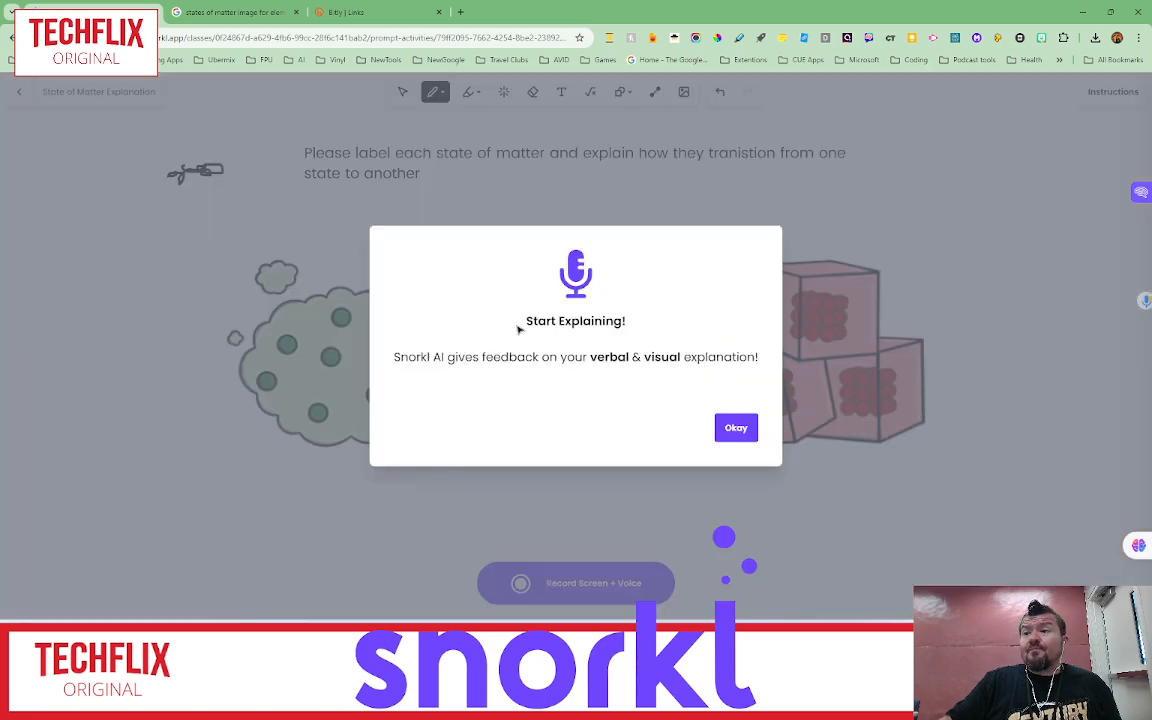
click(742, 430)
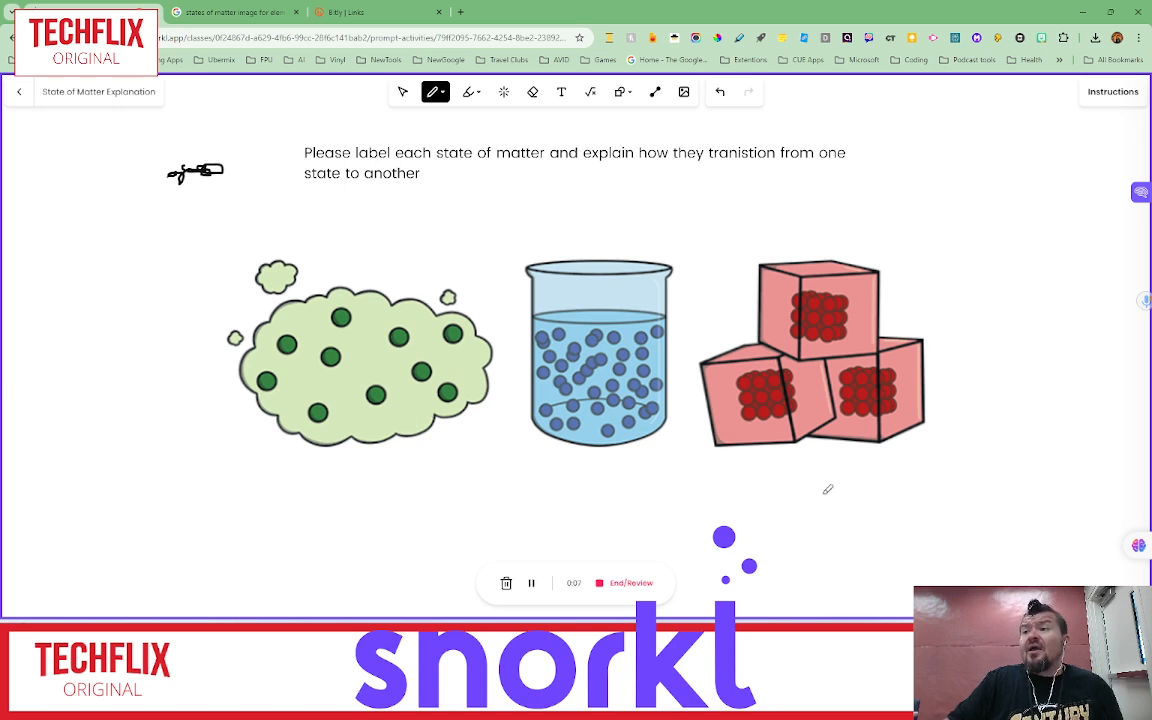
mouse_move(948, 271)
mouse_down()
mouse_move(901, 290)
mouse_move(921, 291)
mouse_up()
mouse_move(816, 469)
mouse_down()
mouse_move(785, 489)
mouse_move(824, 478)
mouse_move(926, 507)
mouse_up()
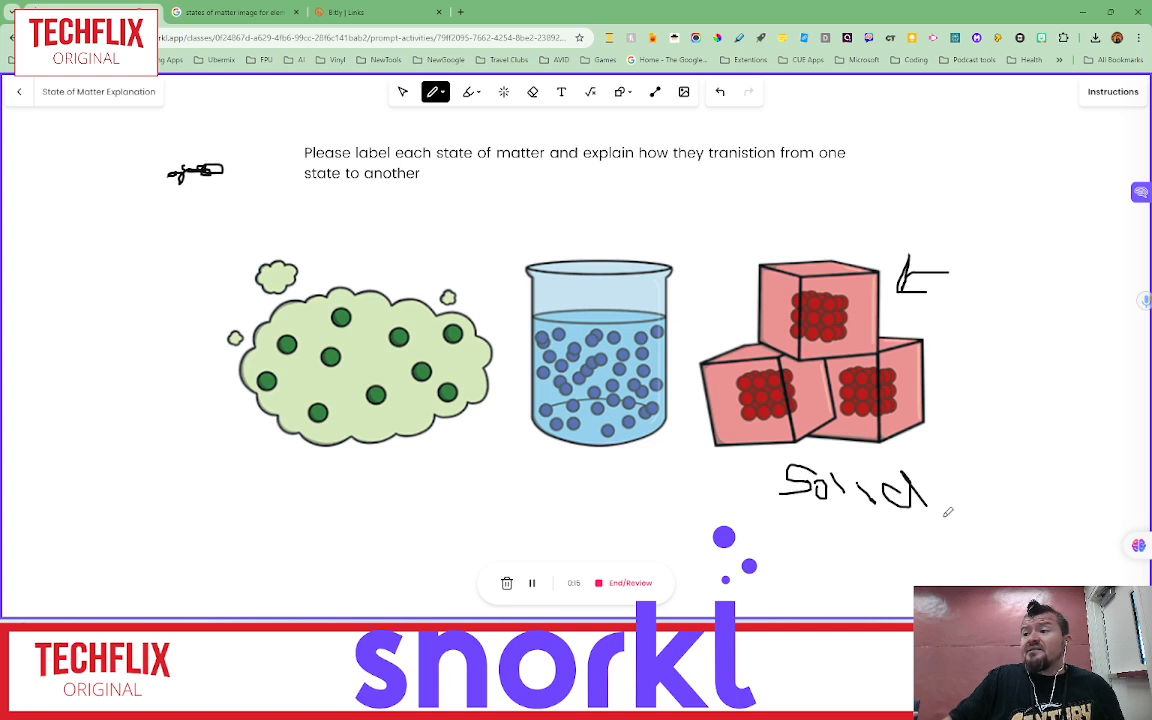
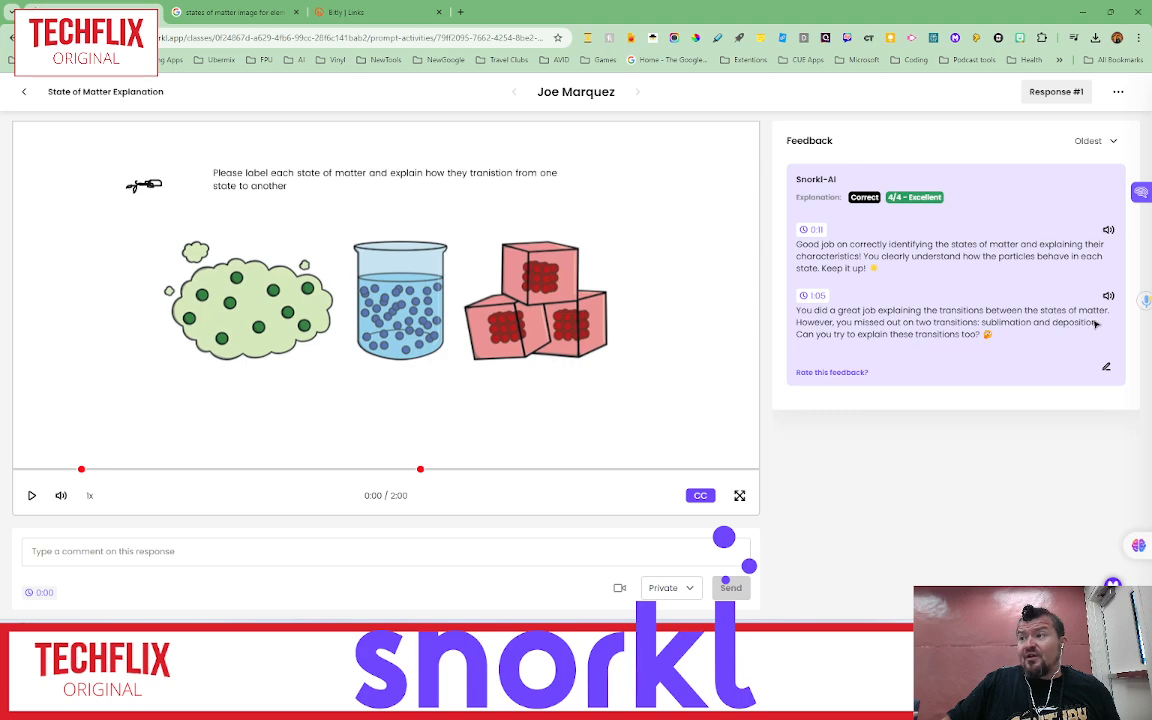
- Listen to both Snorkl-AI feedback comments and preview their markers at 0:11 and 1:05 on the response's timeline
click(1108, 230)
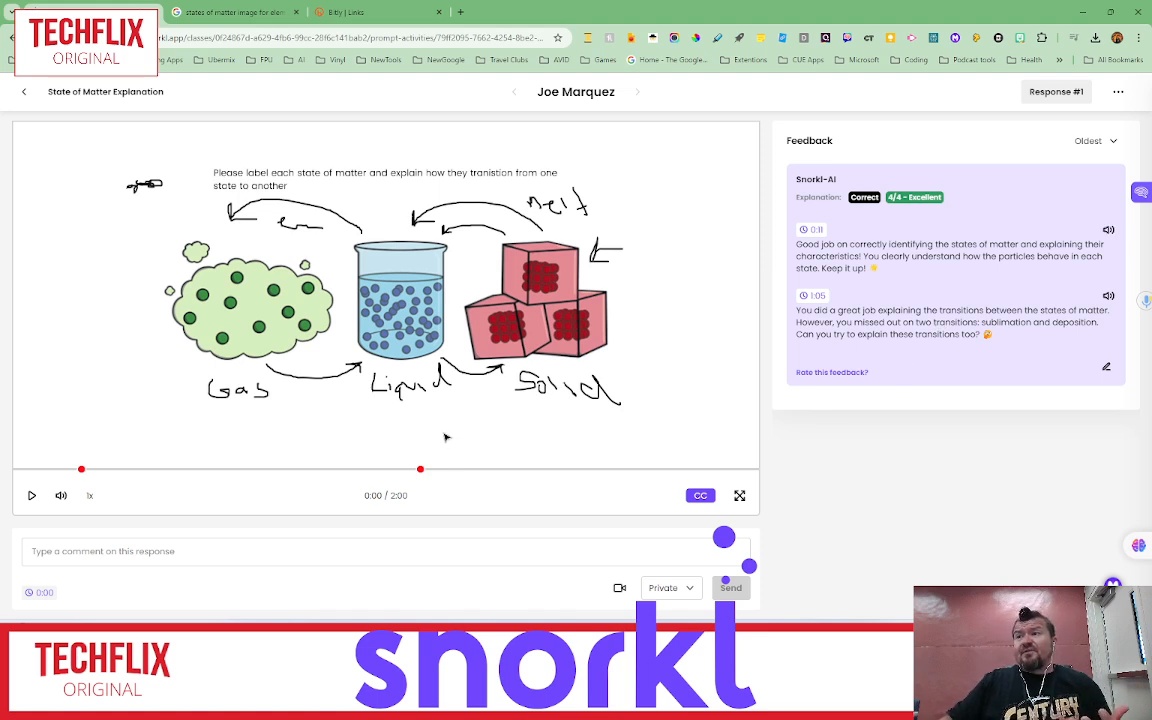
mouse_move(83, 474)
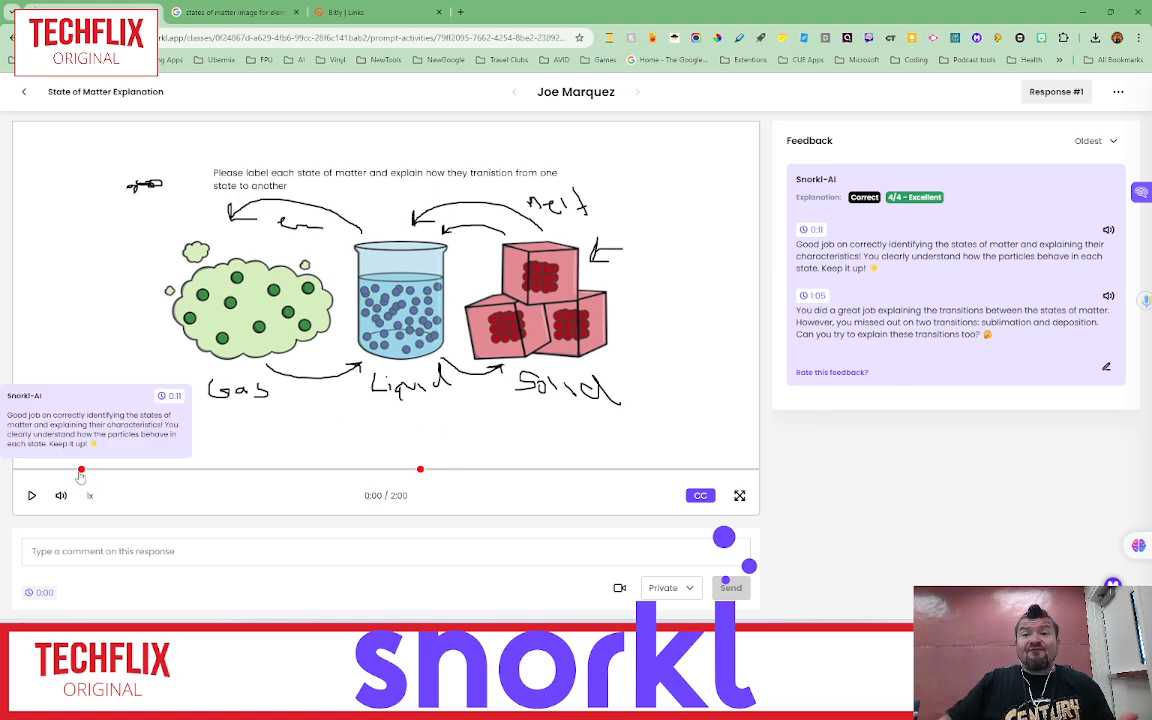
mouse_move(421, 473)
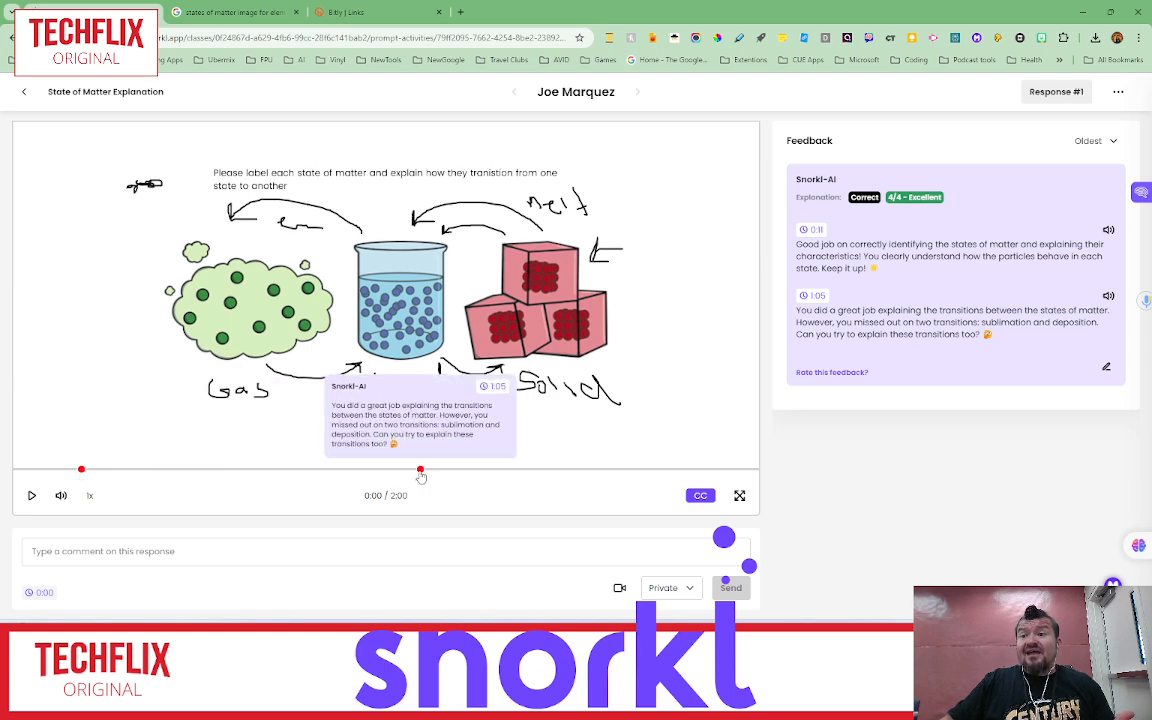
click(1108, 296)
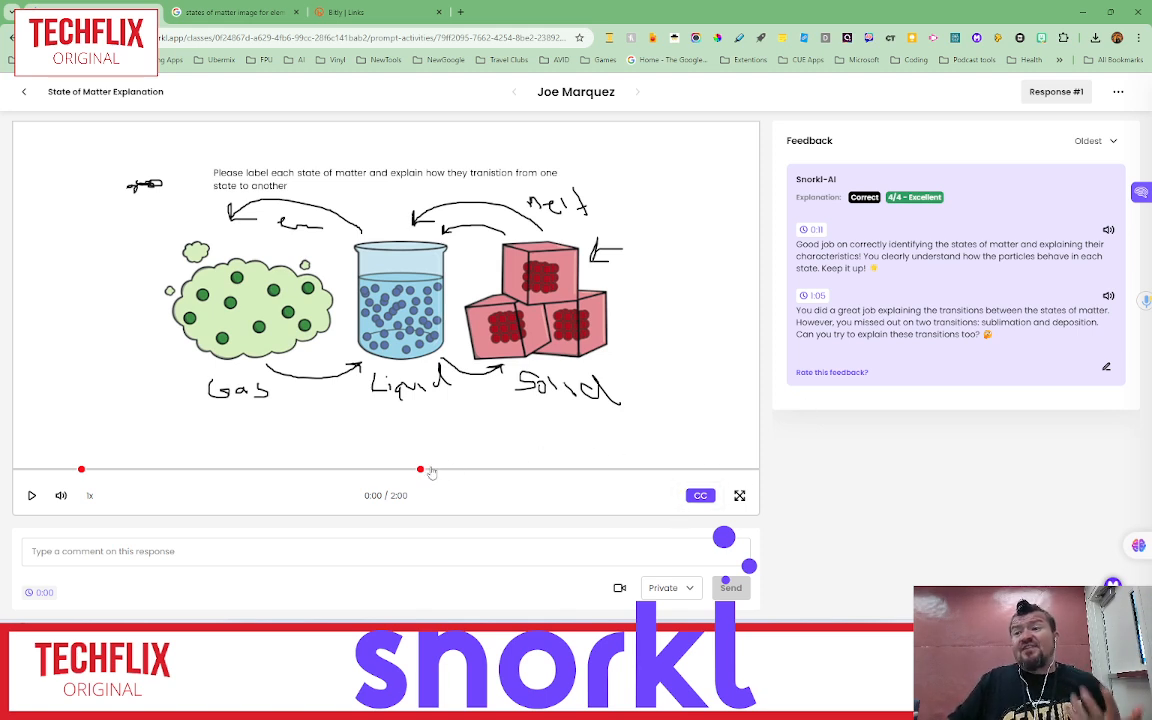
- Enter the comment "Great Job!" and start a screen and voice recording for it with a red pen
click(359, 550)
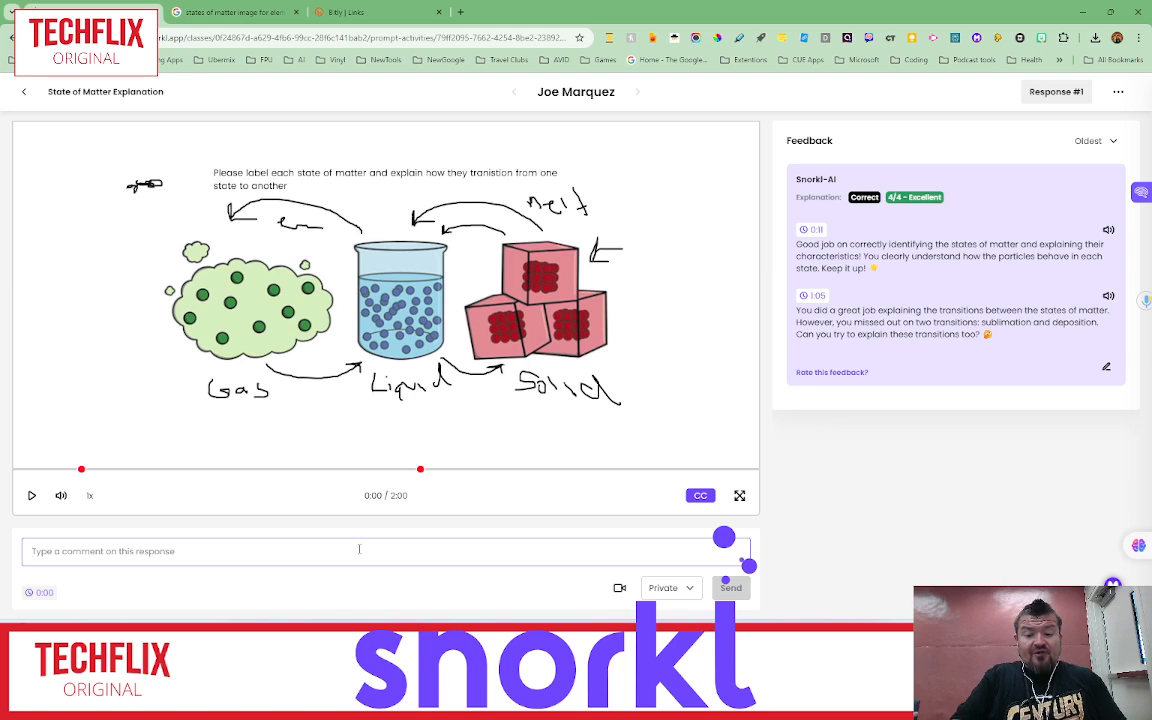
text(Great Job!)
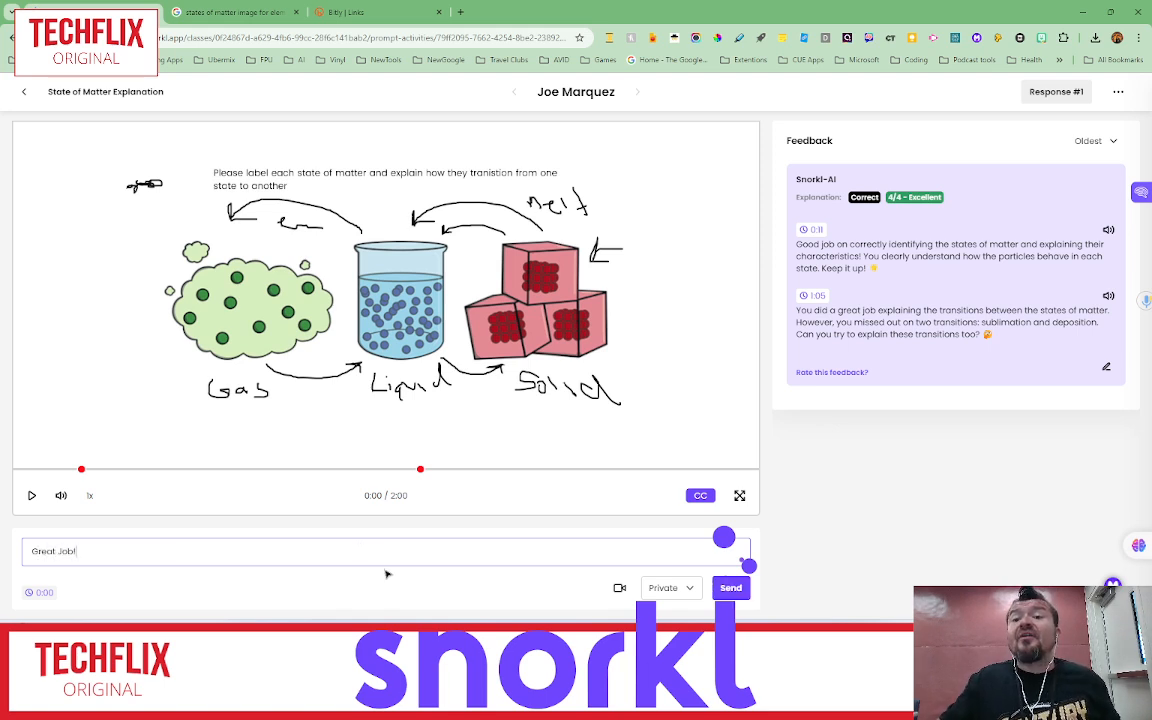
click(620, 589)
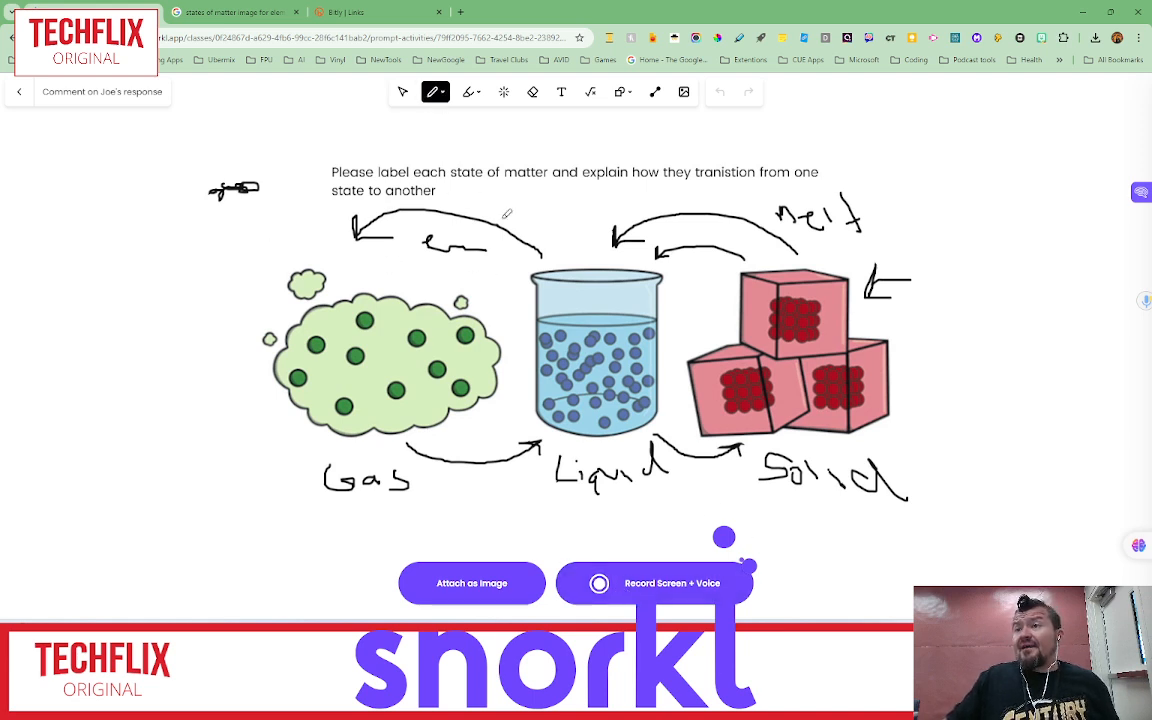
click(436, 92)
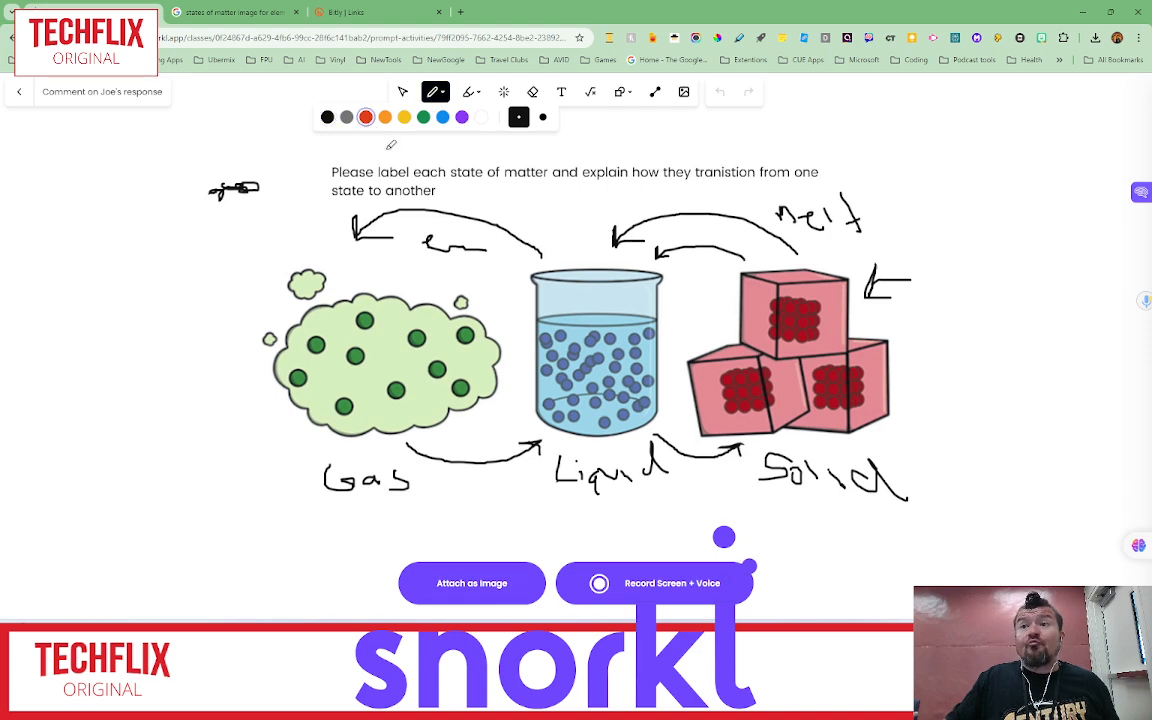
click(674, 590)
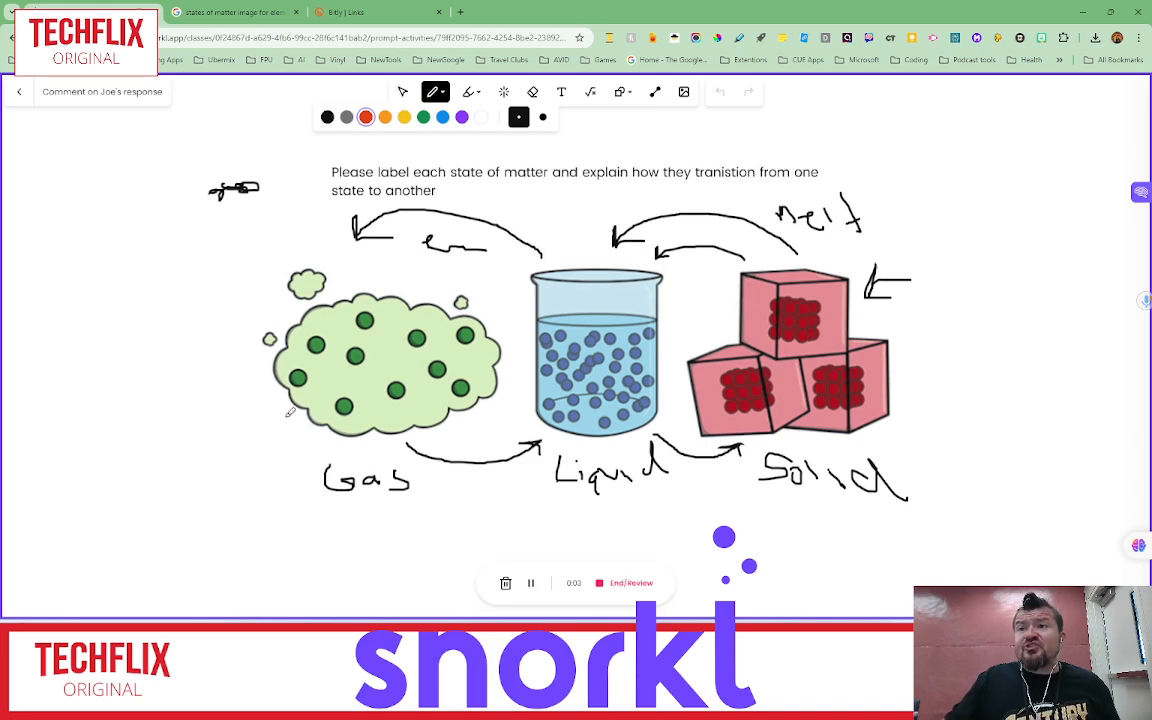
- Draw red check marks over the gas cloud, the liquid beaker and the solid cubes
mouse_move(240, 316)
mouse_down()
mouse_move(272, 339)
mouse_move(331, 243)
mouse_up()
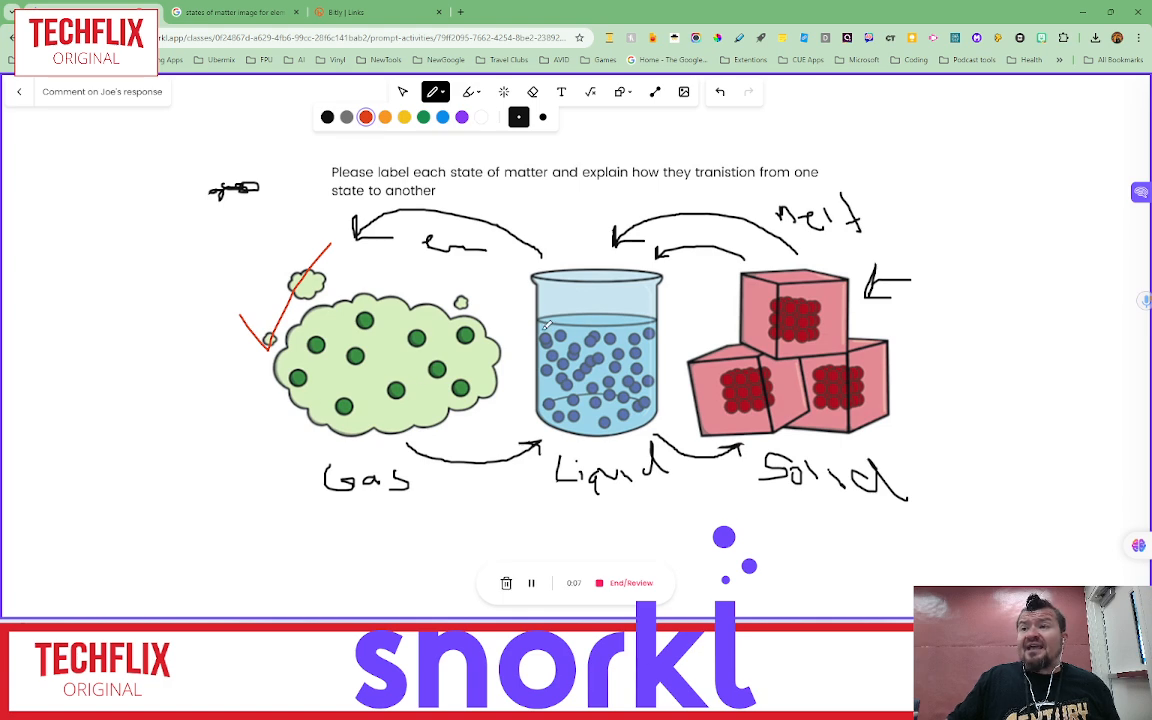
drag(524, 343, 604, 283)
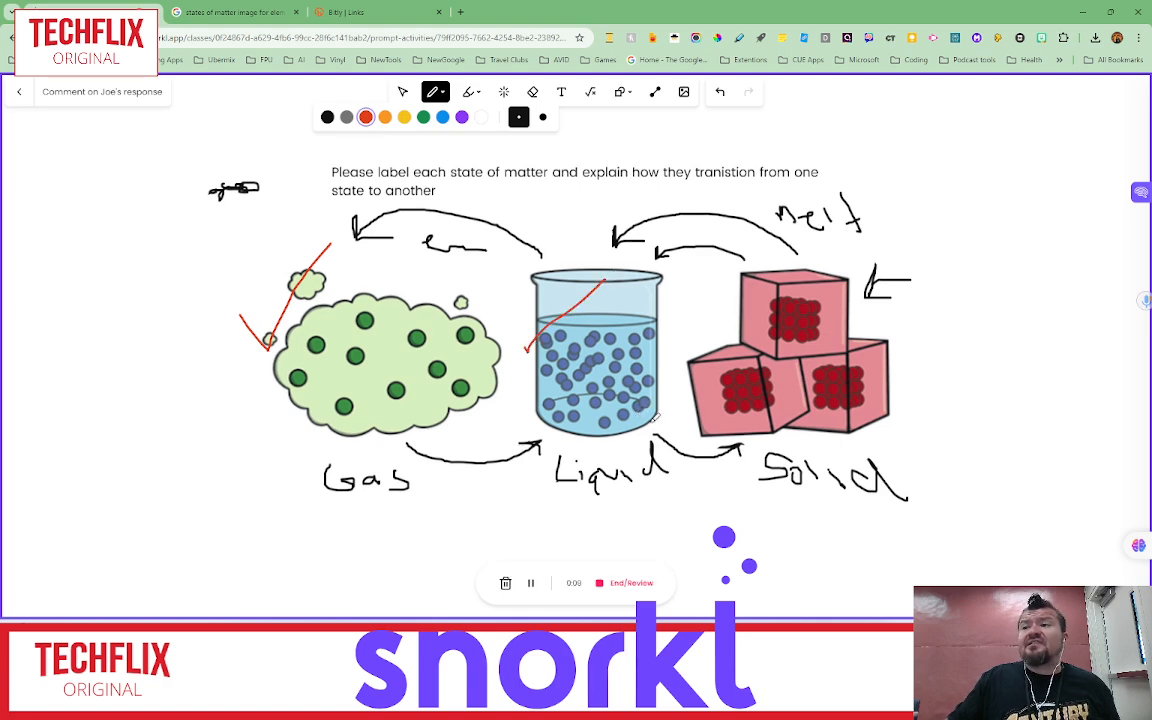
drag(730, 333, 857, 257)
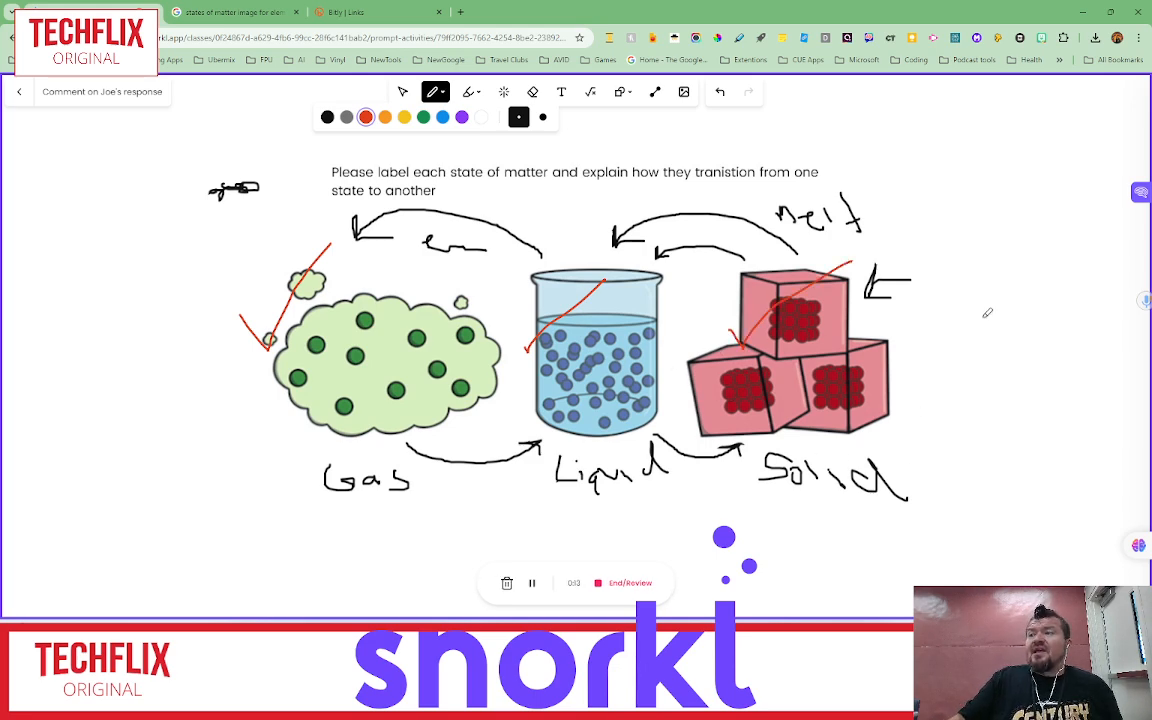
- Handwrite "100%" in red beside the cubes and draw a curved line with an arrow-like shape beneath it
mouse_move(948, 292)
mouse_down()
mouse_move(976, 355)
mouse_move(991, 279)
mouse_move(1020, 282)
mouse_up()
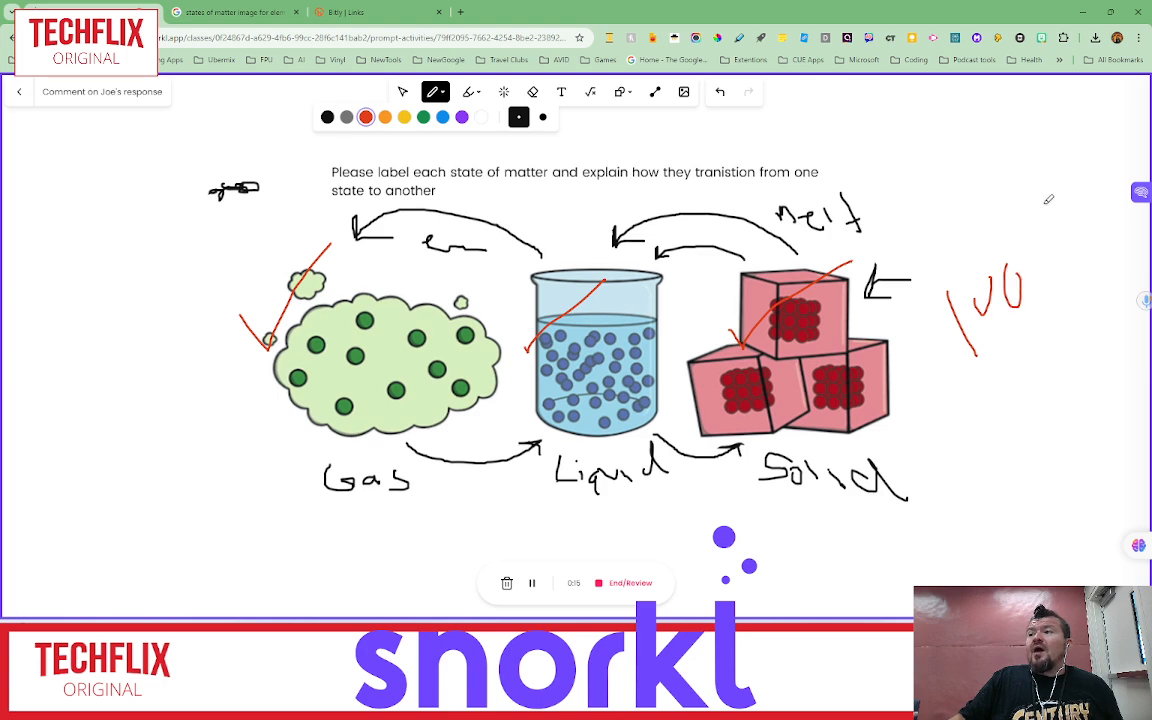
drag(1046, 206, 1052, 207)
drag(1066, 262, 1059, 345)
drag(1084, 296, 1092, 300)
drag(931, 414, 1108, 345)
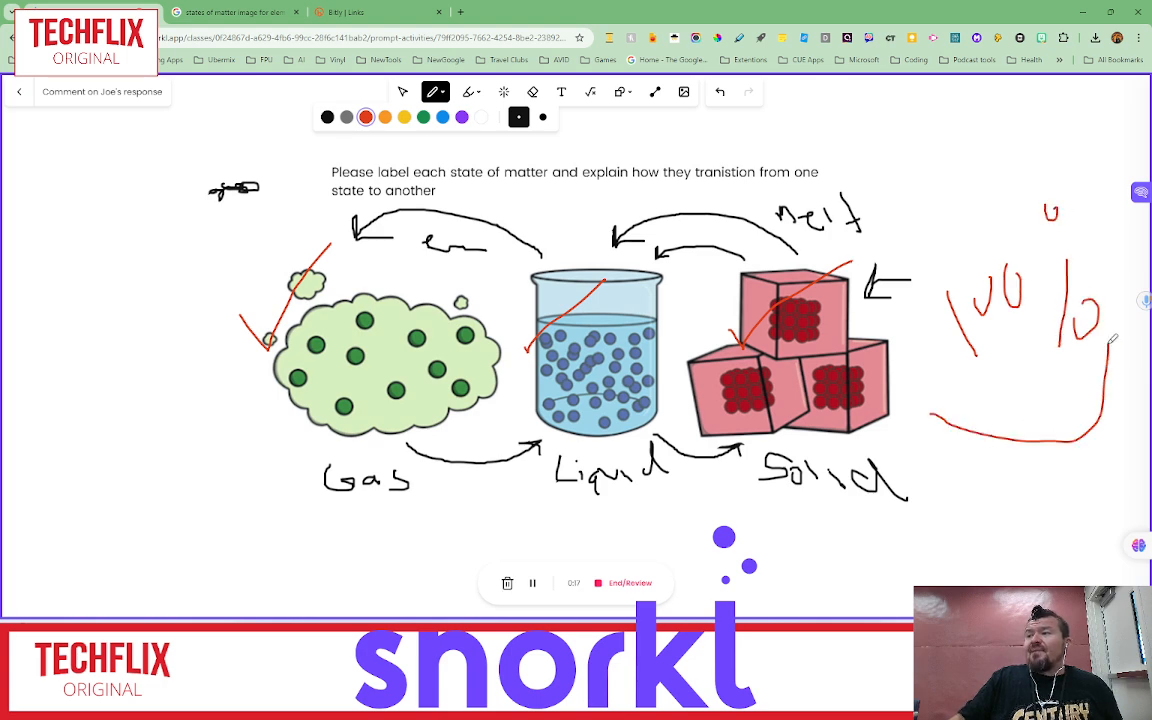
drag(1015, 363, 1040, 360)
mouse_move(1034, 449)
mouse_down()
mouse_move(1109, 433)
mouse_move(1097, 425)
mouse_move(1100, 474)
mouse_up()
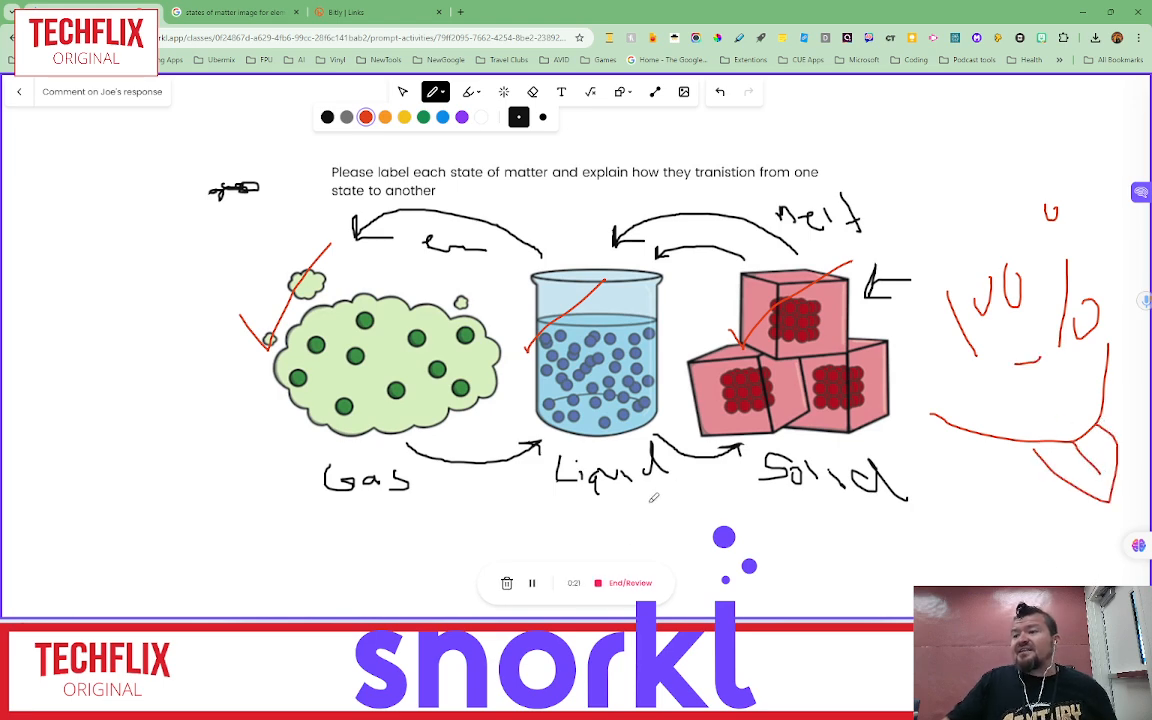
- End the recording, attach it to the "Great Job!" comment and send the comment as private
click(628, 583)
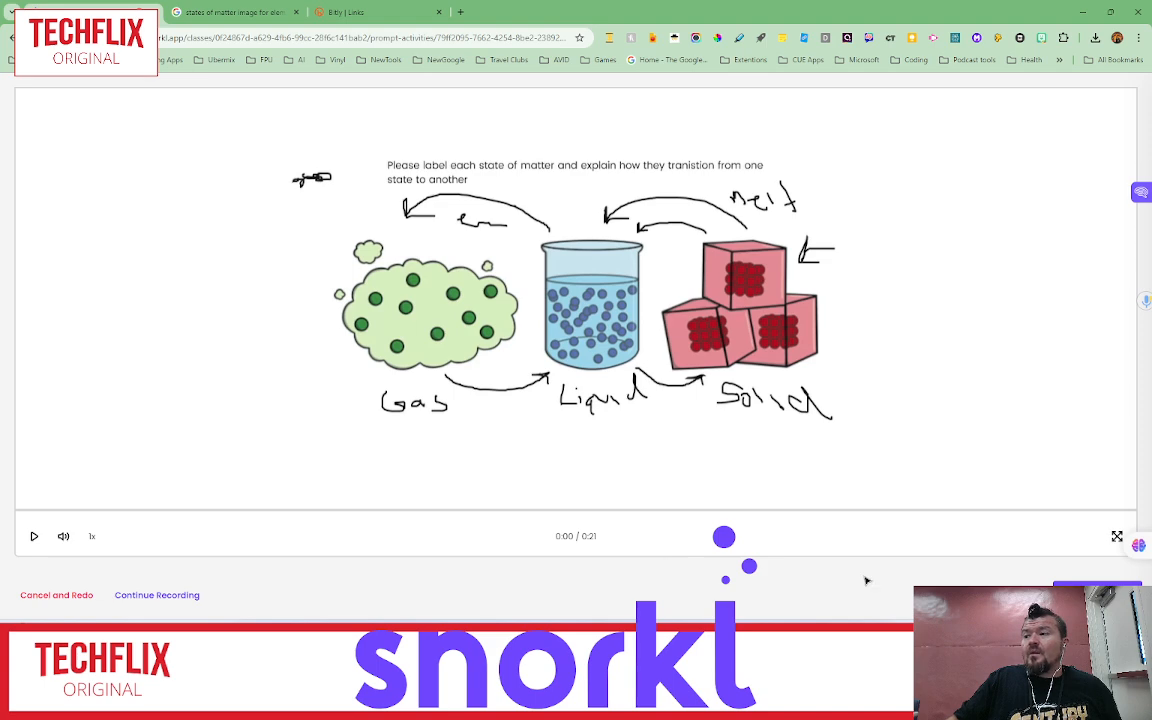
click(1097, 595)
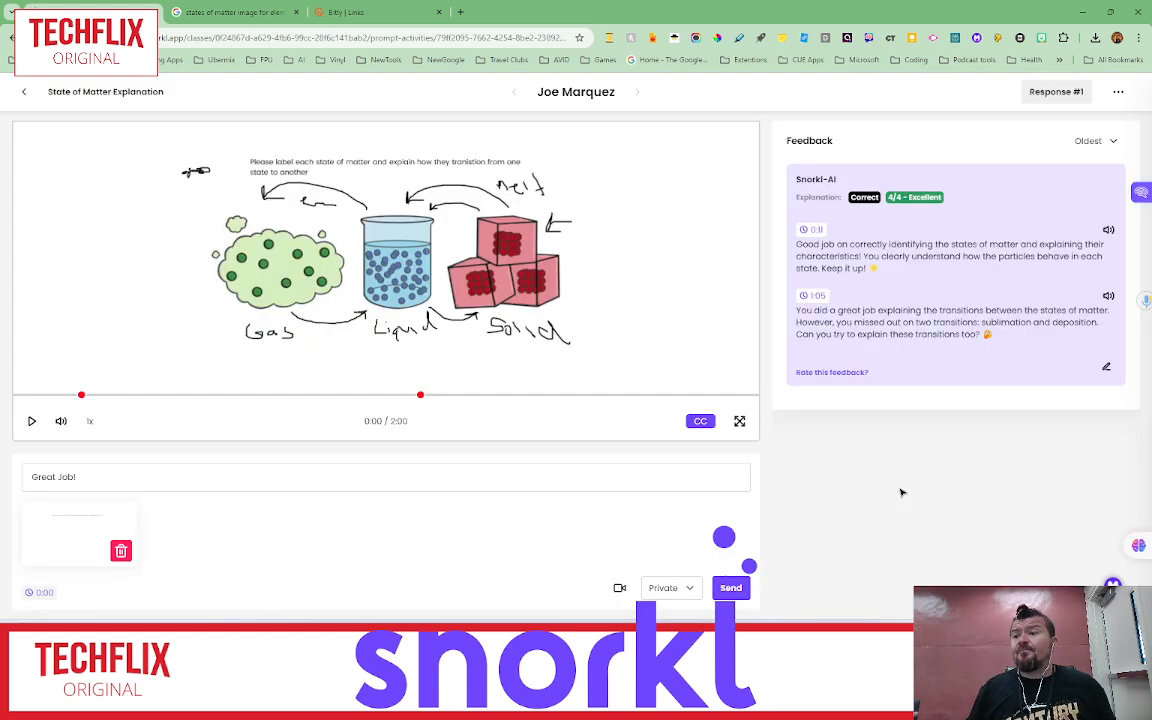
click(731, 588)
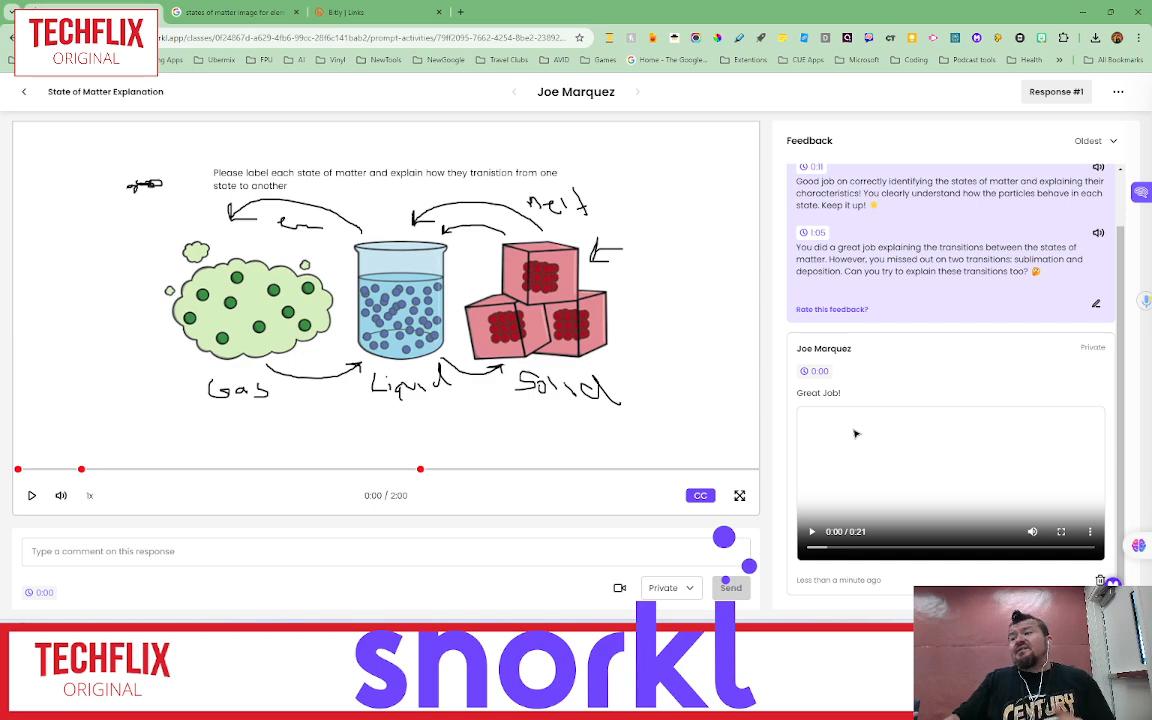
- Return to the activity's responses overview and check the available filter, sort and grouping options
click(24, 92)
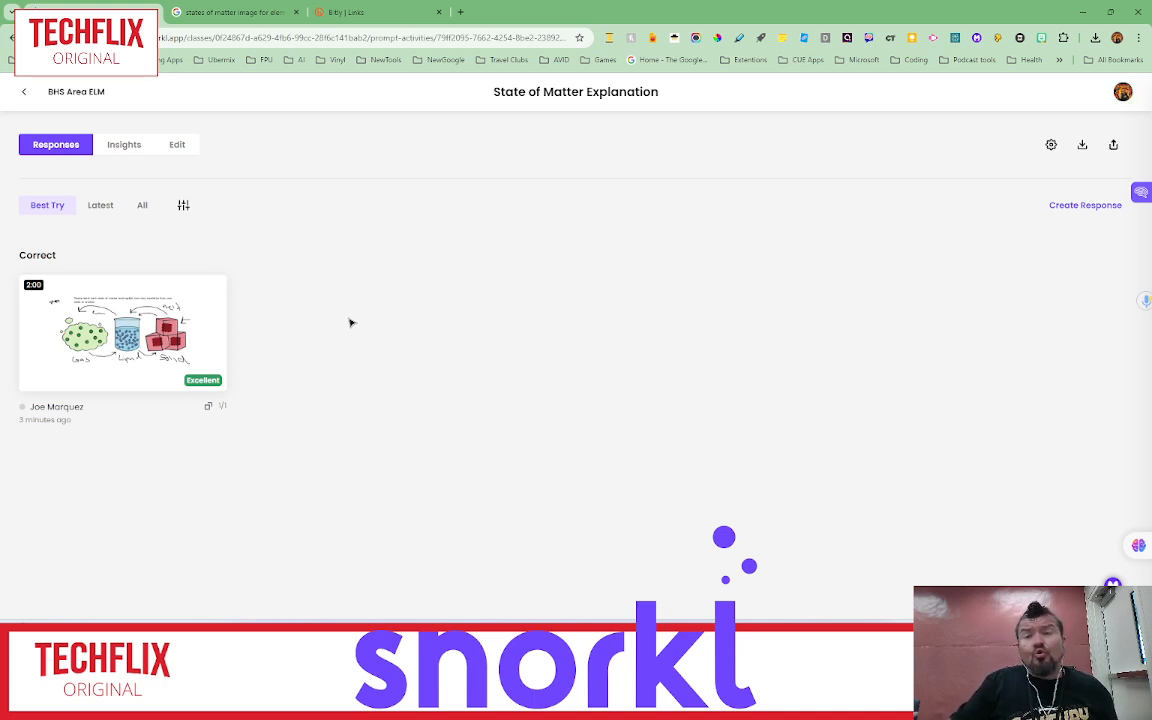
click(186, 207)
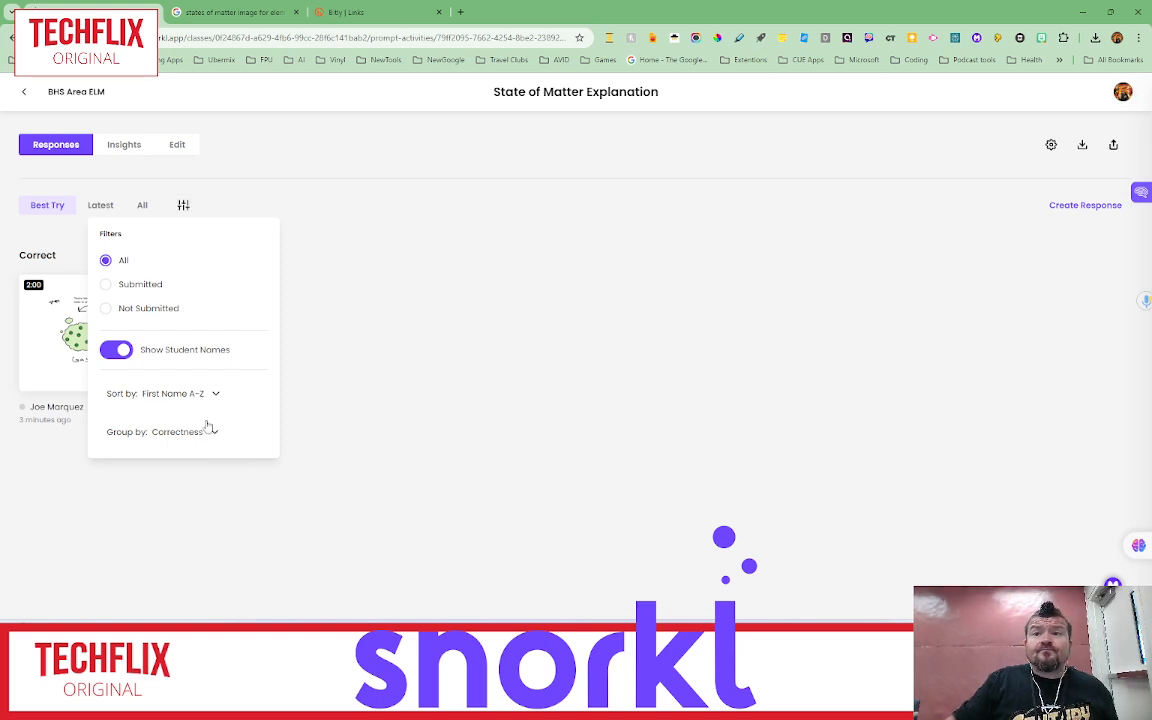
click(234, 198)
- Open the assigned activity for editing and review its AI feedback settings, whiteboard question and instructions
click(181, 149)
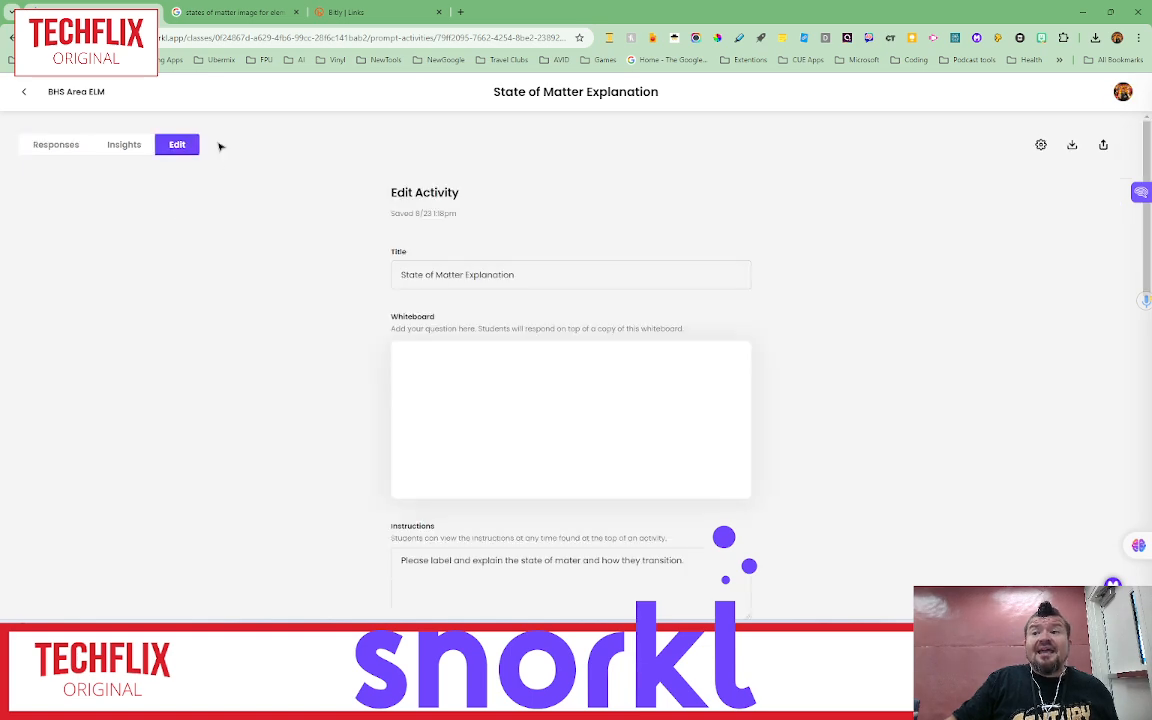
scroll(306, 305, down, 5)
scroll(308, 308, down, 1)
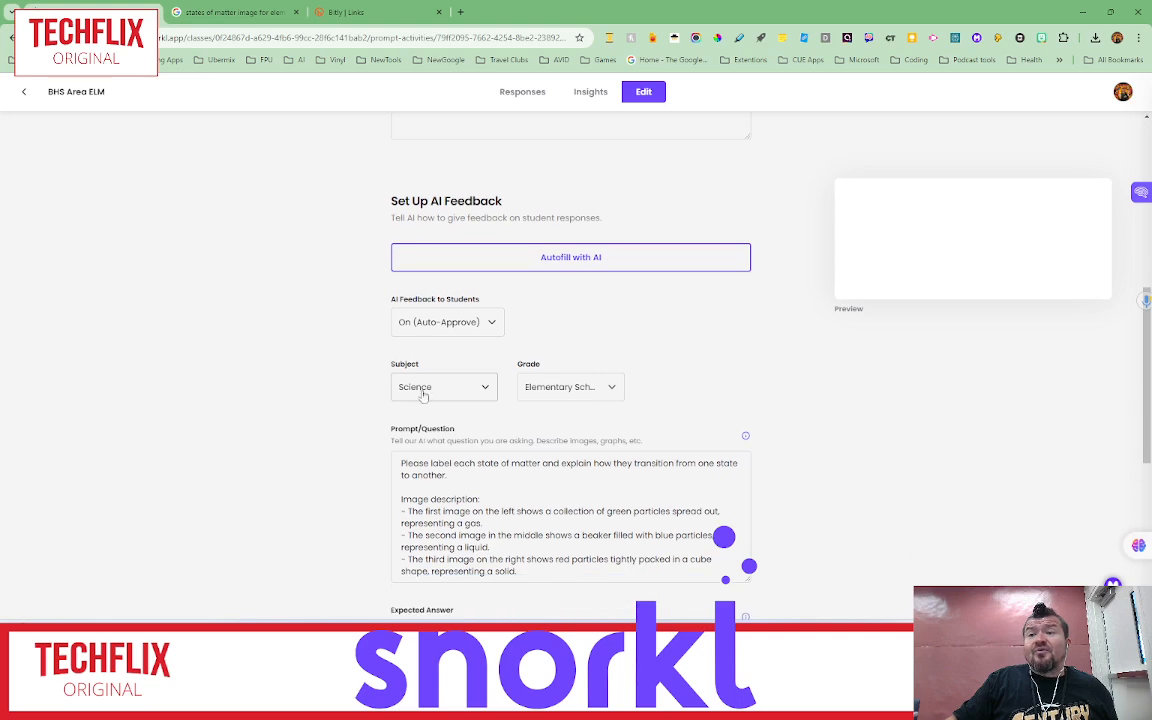
scroll(551, 341, up, 2)
scroll(551, 341, up, 3)
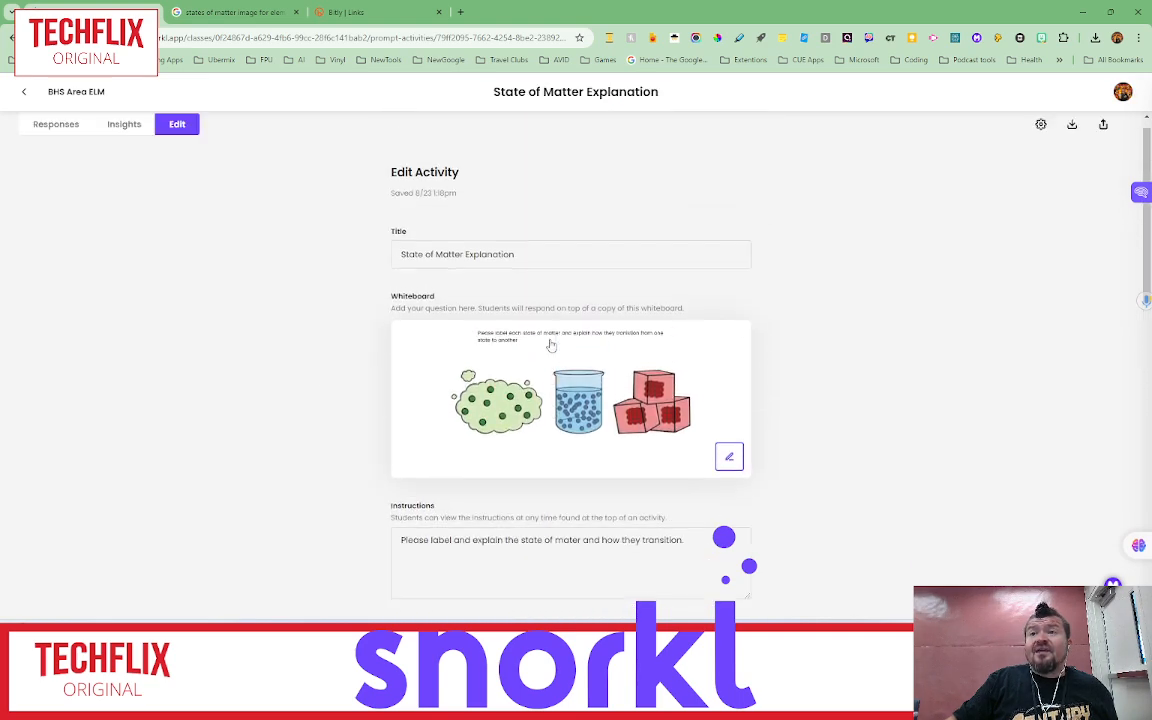
- Look over the activity's AI feedback setup, including its subject, grade and prompt description, down the edit page
scroll(514, 342, down, 10)
scroll(612, 414, up, 5)
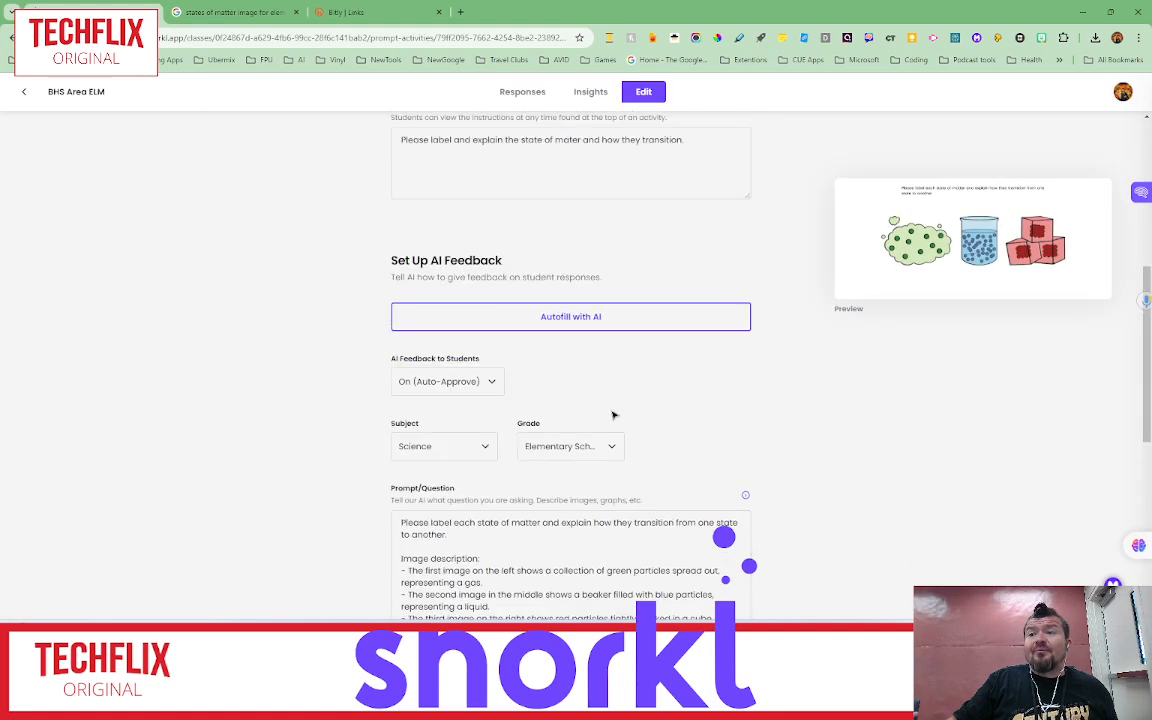
scroll(322, 353, up, 5)
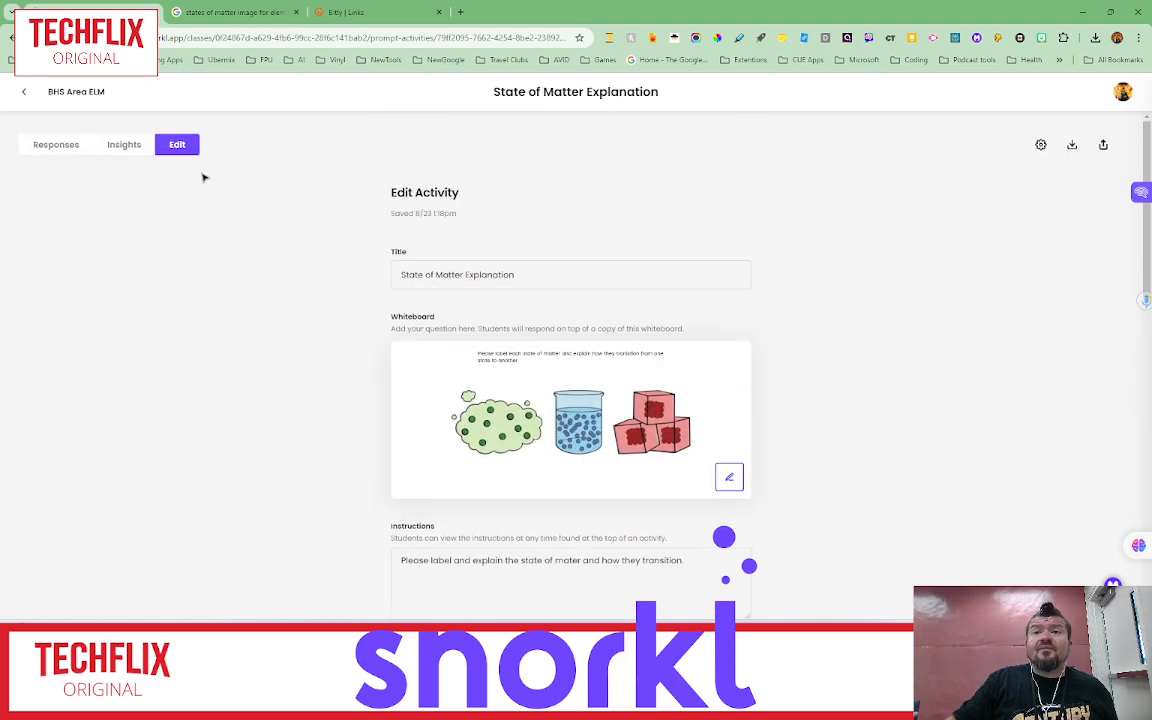
- Return to the activity's responses, show all attempts and check the filter, sort and grouping options
click(52, 143)
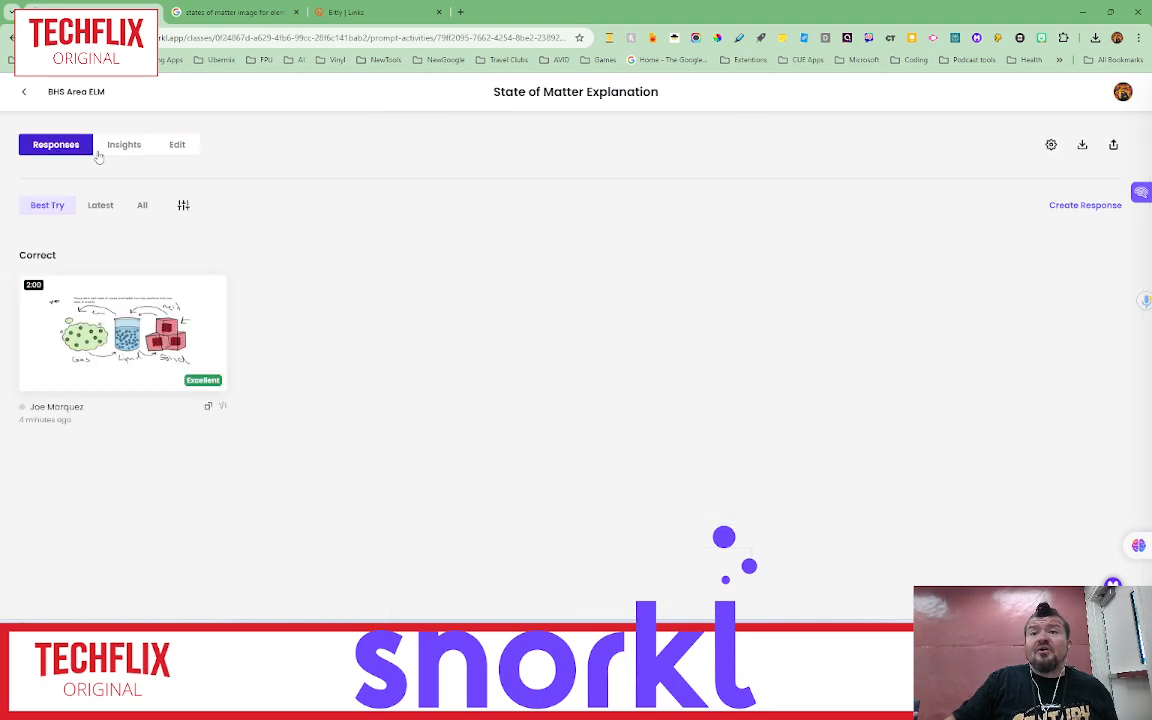
click(142, 205)
click(183, 206)
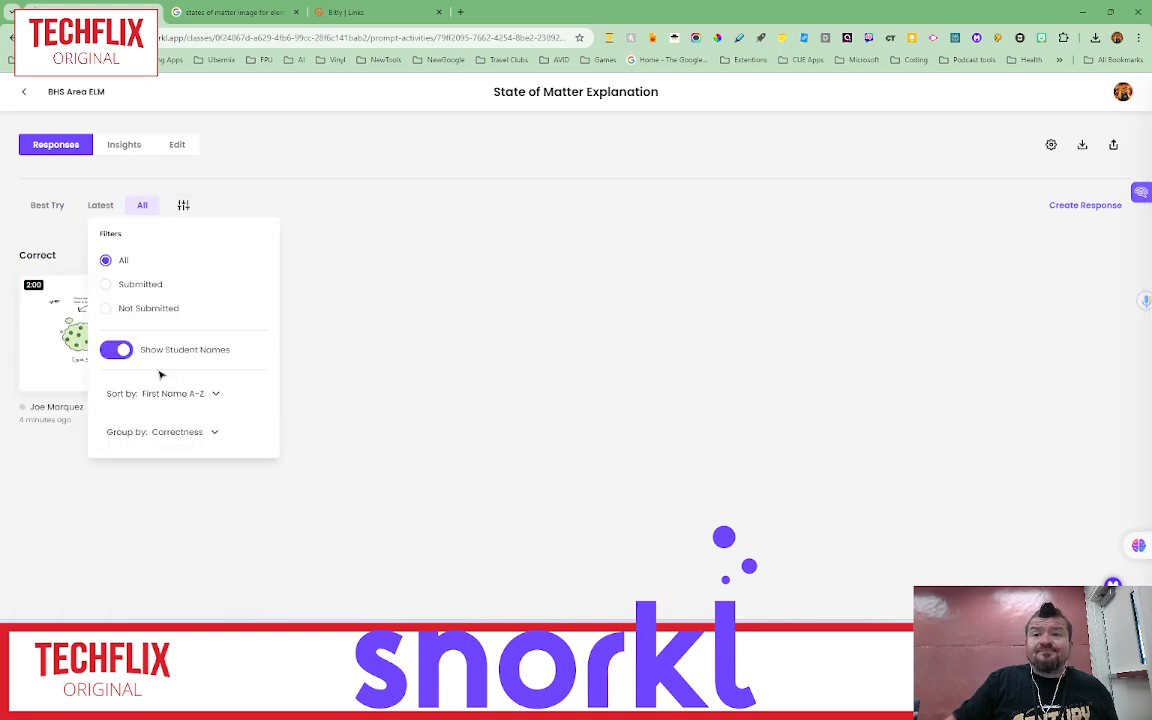
click(319, 378)
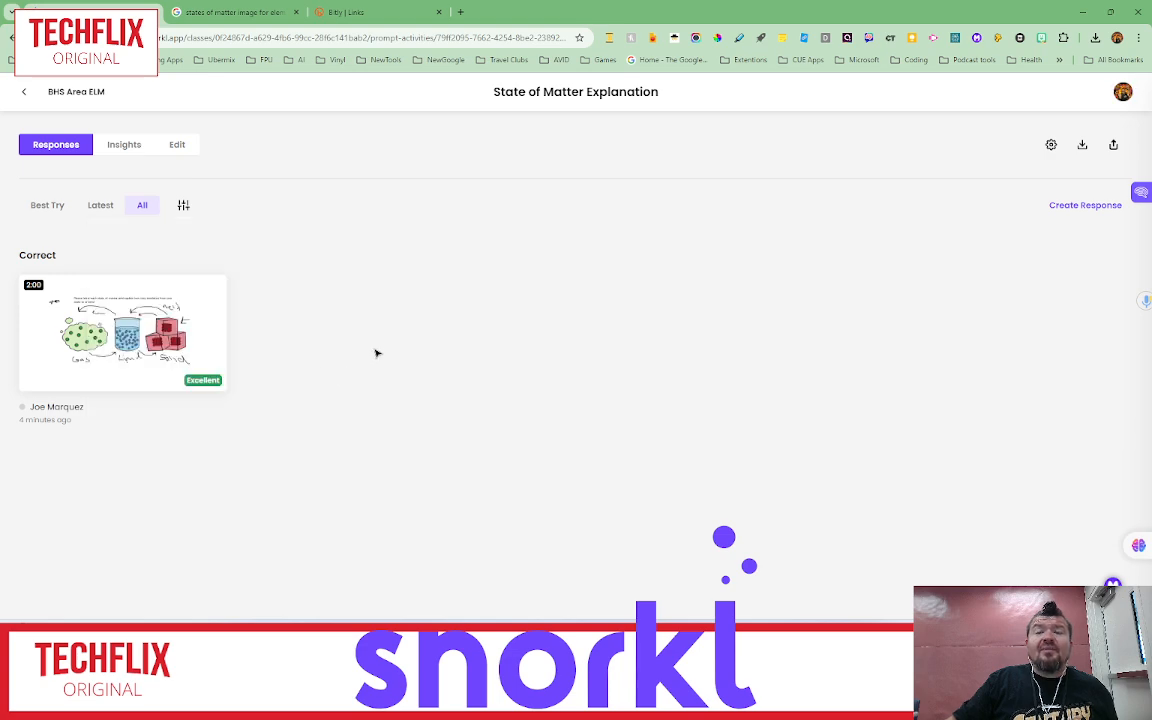
- Leave the BHS Area ELM class and open the Quick Math Equation activity in AI Test Class
click(24, 91)
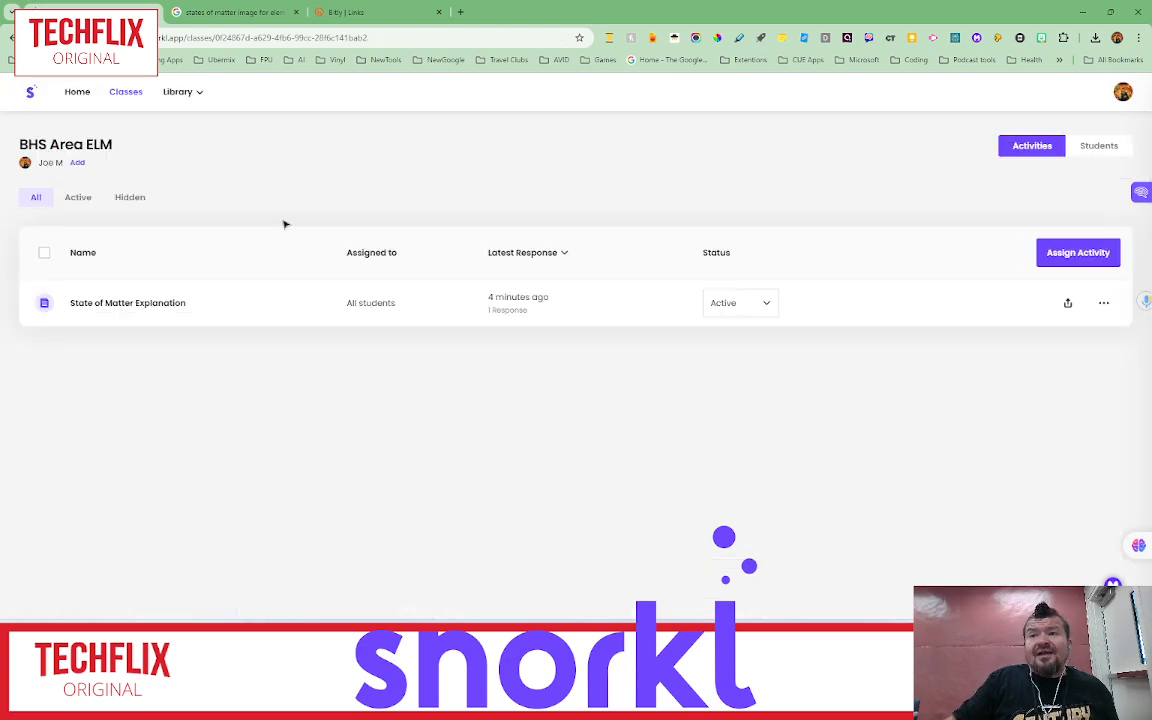
click(125, 94)
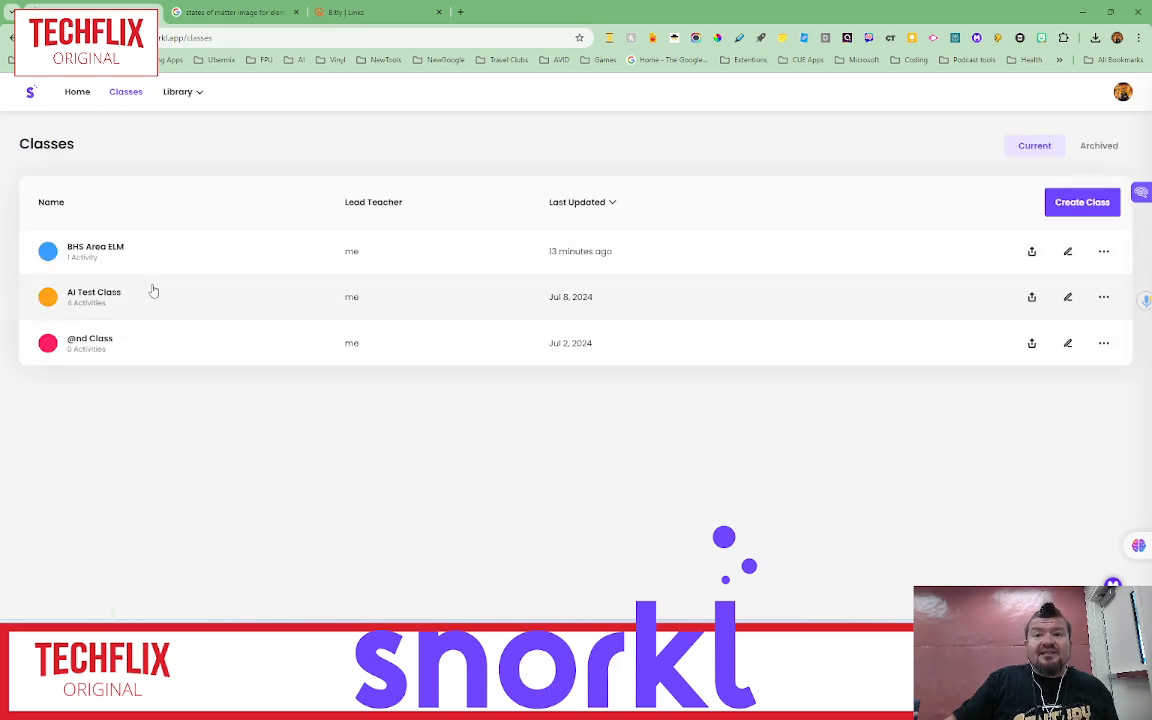
click(149, 290)
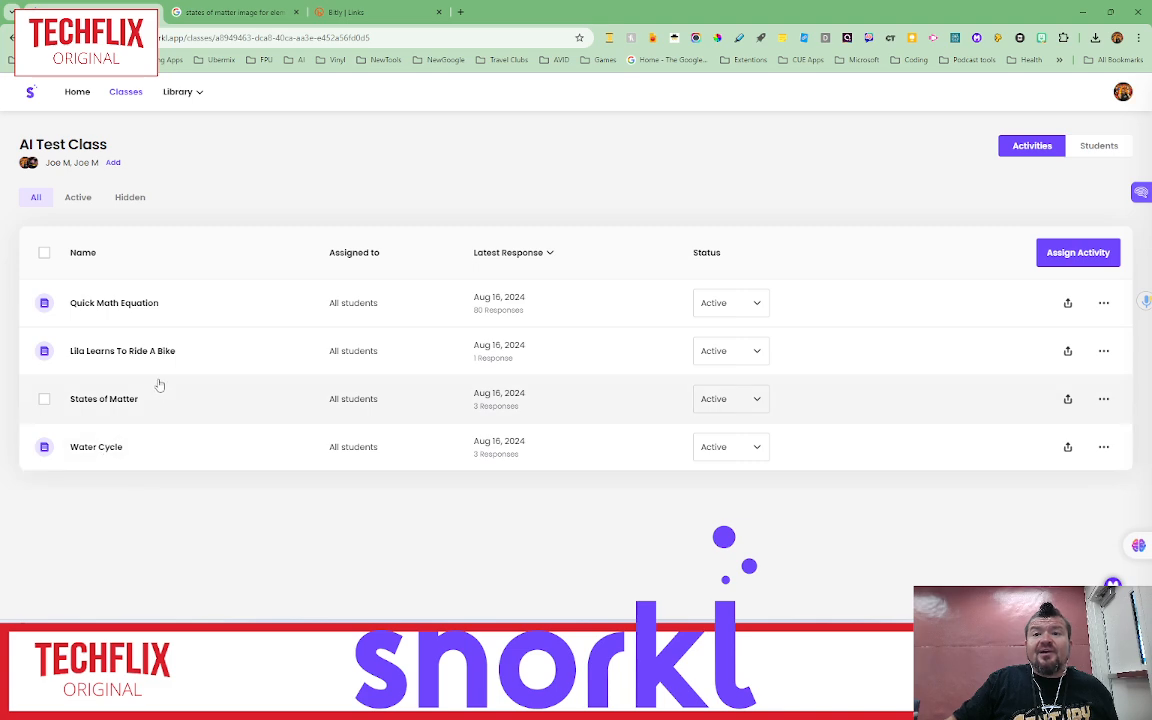
click(134, 305)
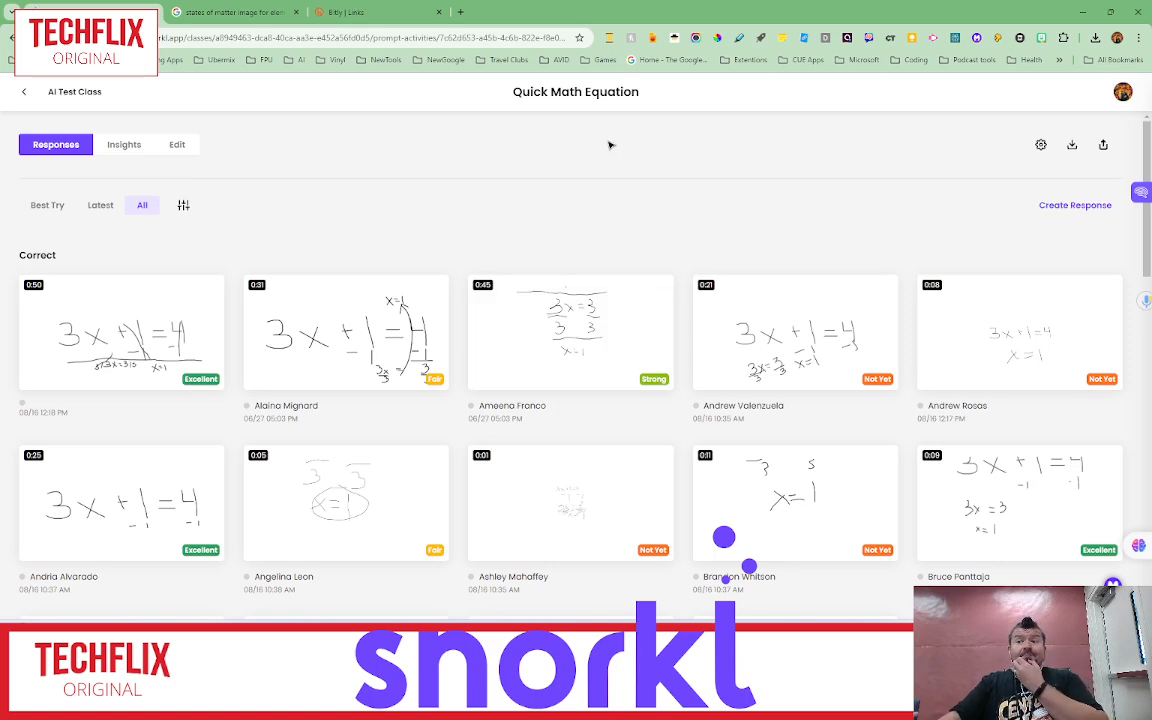
- Browse the Quick Math Equation student responses and examine their handwritten solutions, ratings and a transcript preview
scroll(672, 293, down, 3)
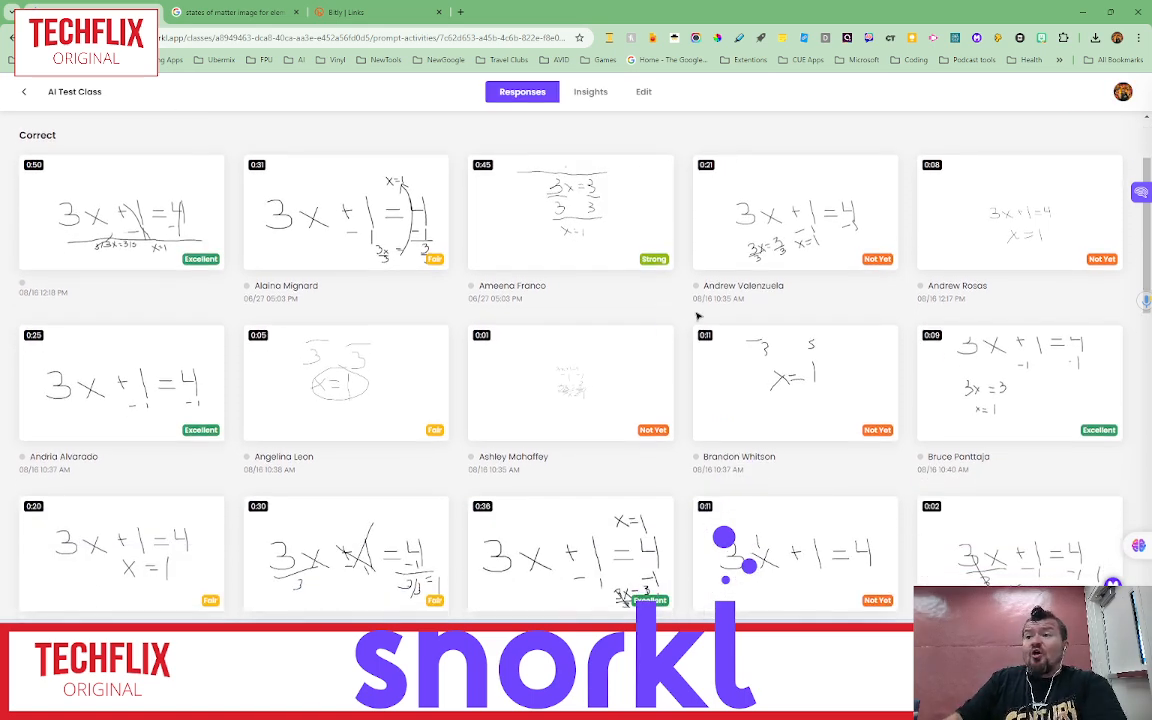
scroll(672, 293, down, 1)
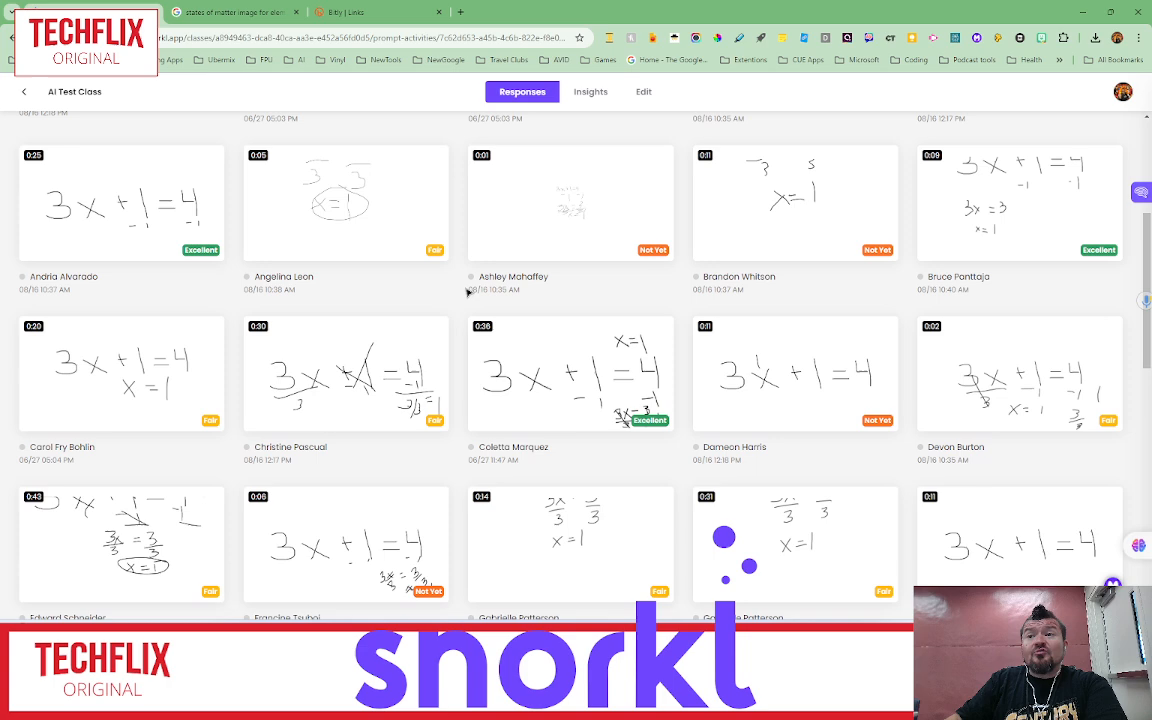
scroll(465, 288, down, 1)
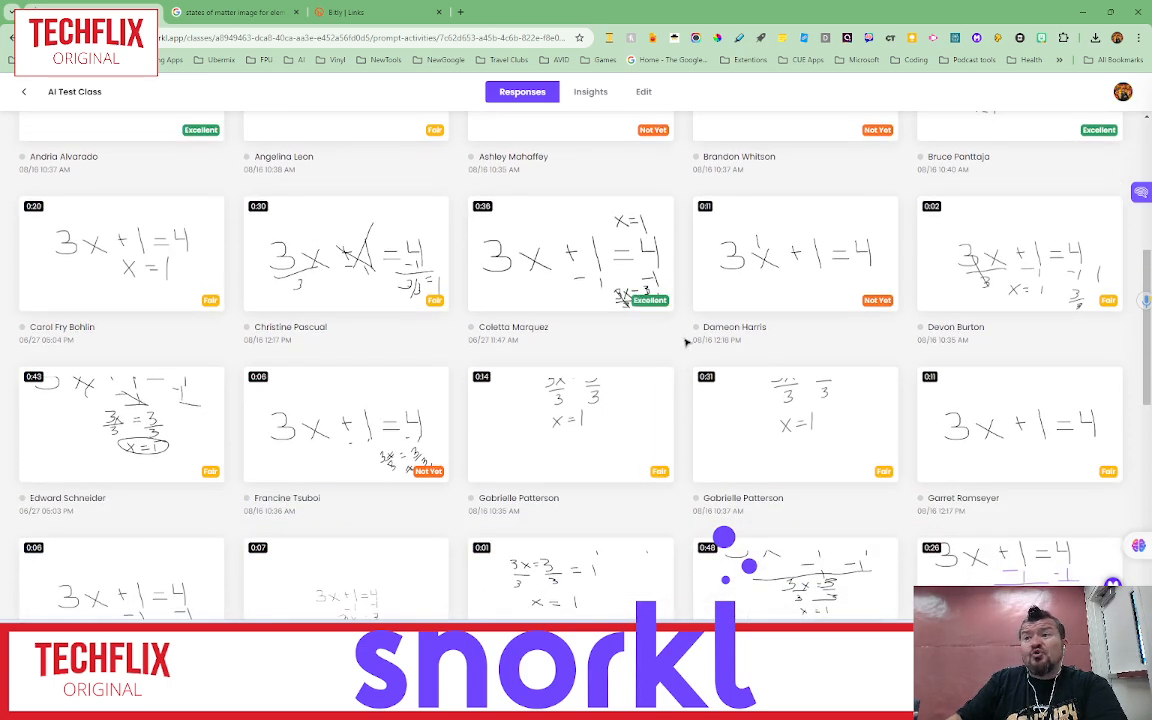
scroll(685, 342, down, 6)
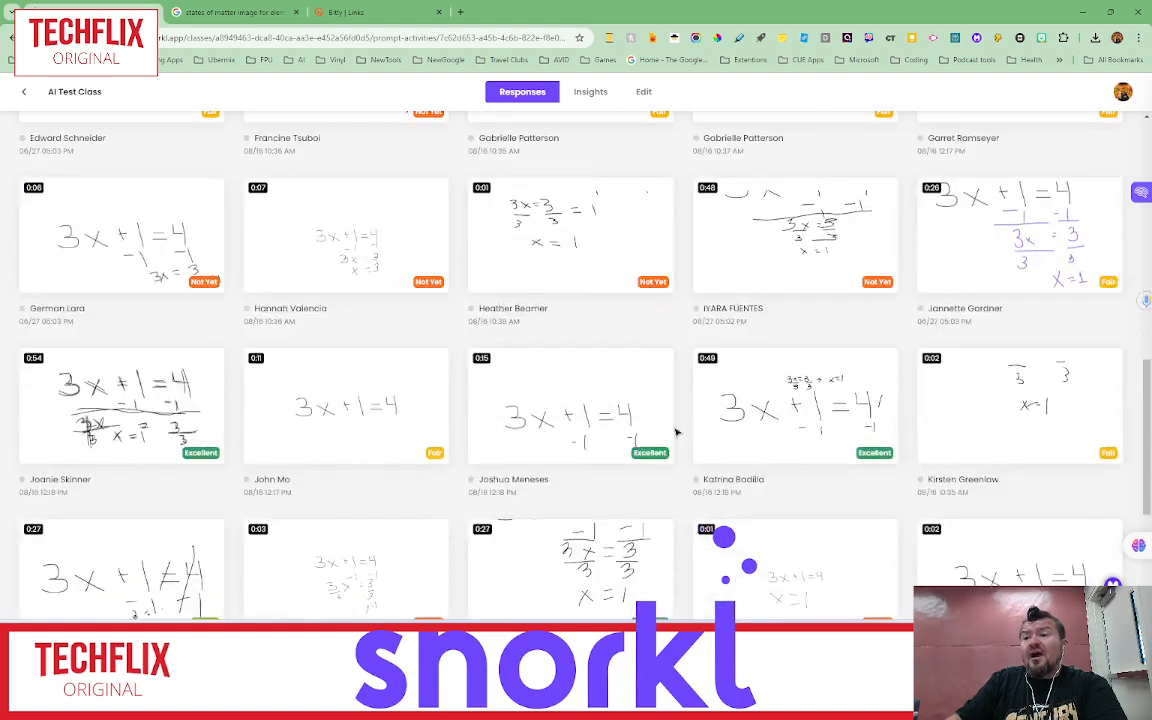
scroll(703, 425, down, 8)
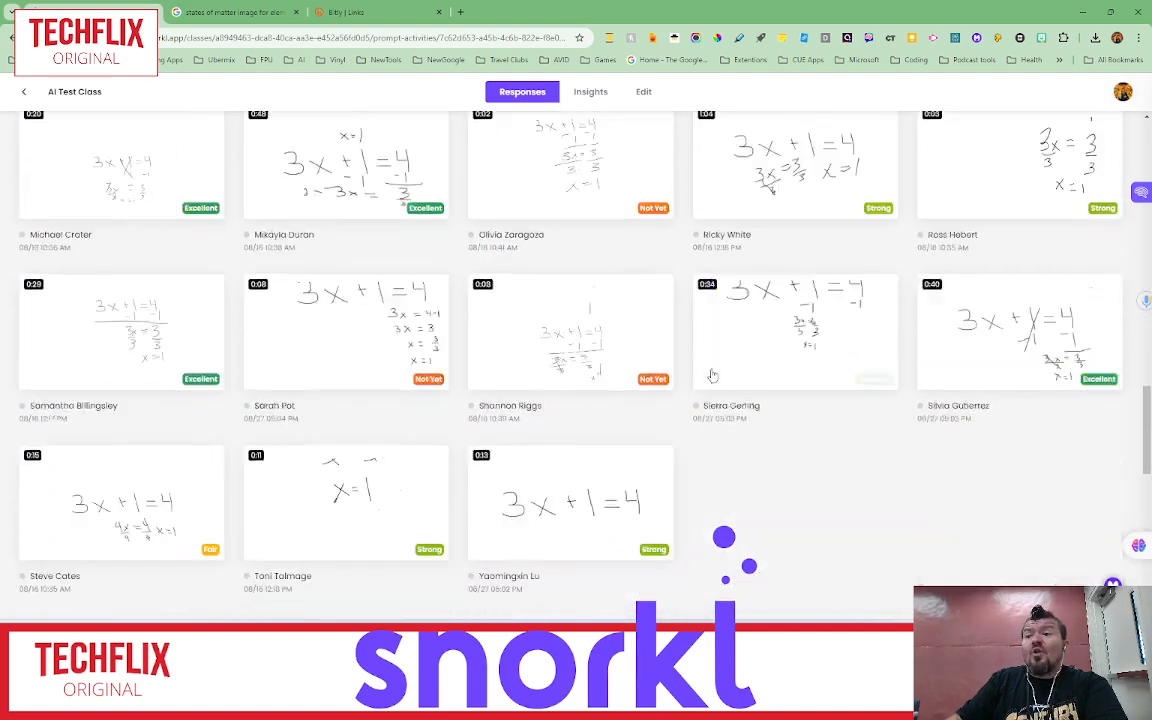
scroll(775, 432, up, 1)
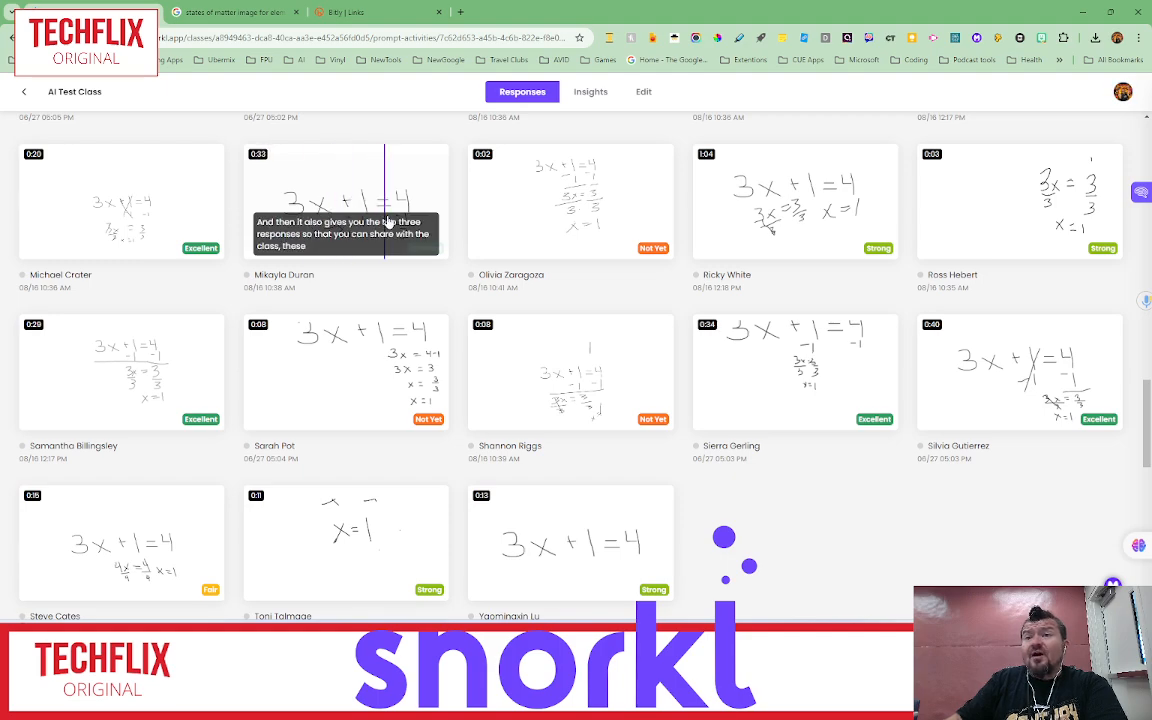
scroll(770, 477, up, 1)
scroll(770, 477, up, 10)
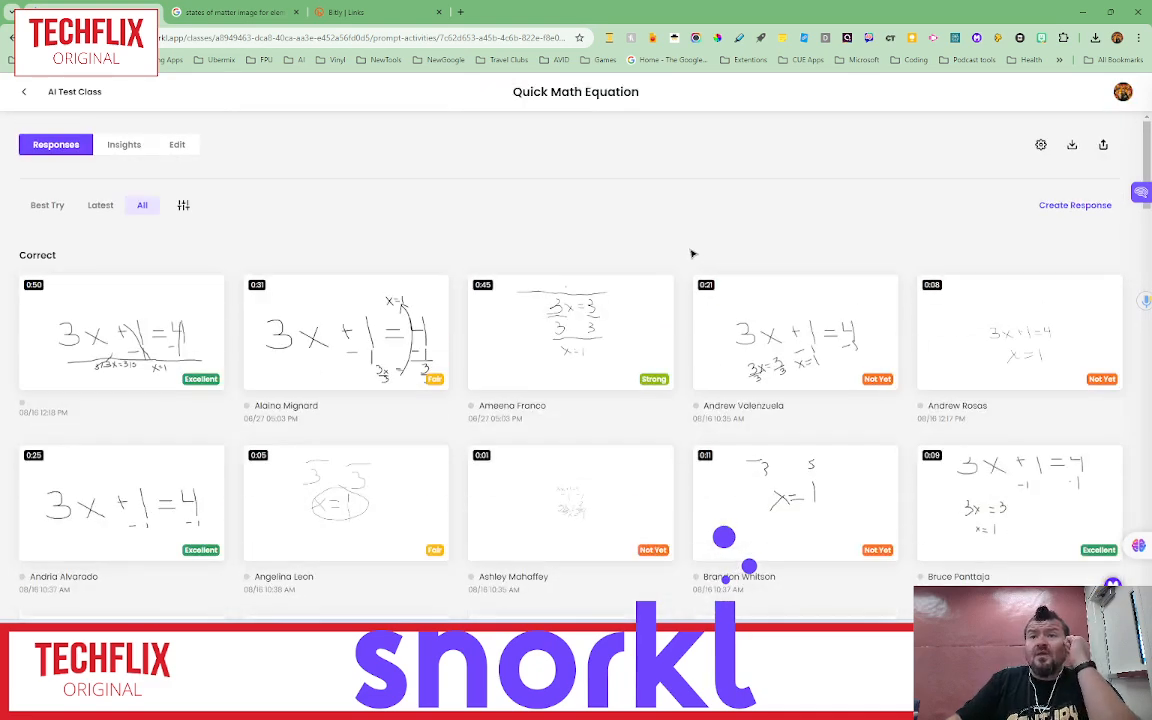
- Compare the Best Try, Latest and All views of the Quick Math Equation responses and check the filter options
click(48, 205)
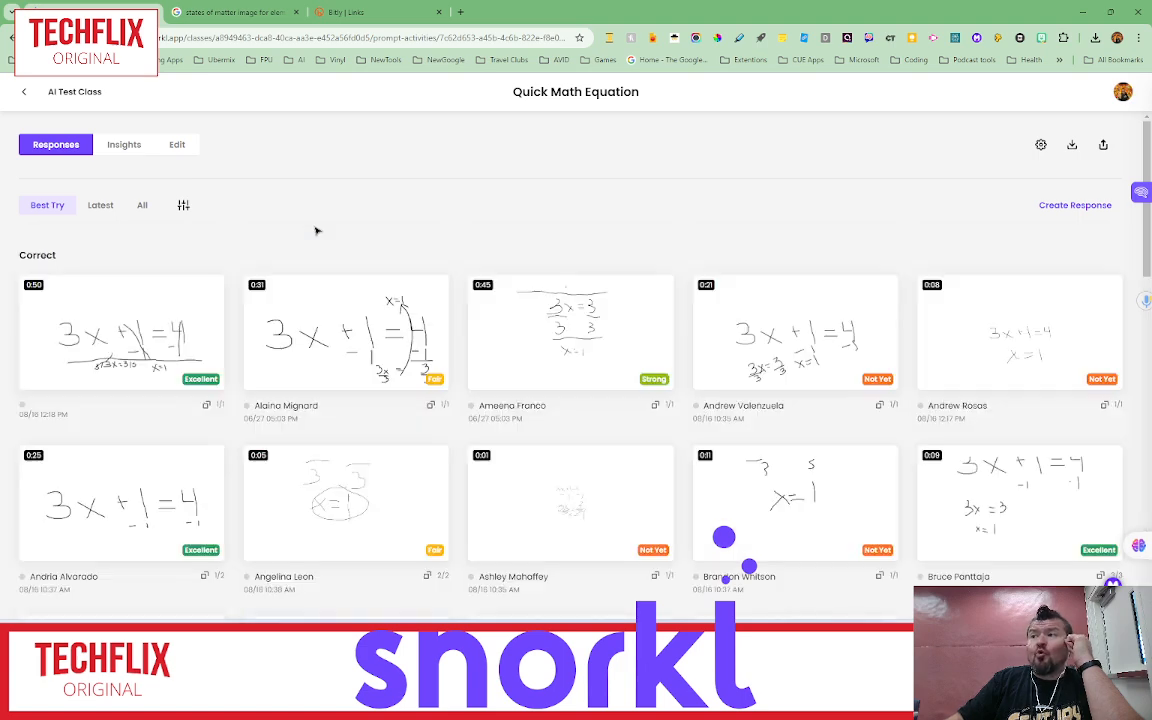
click(100, 205)
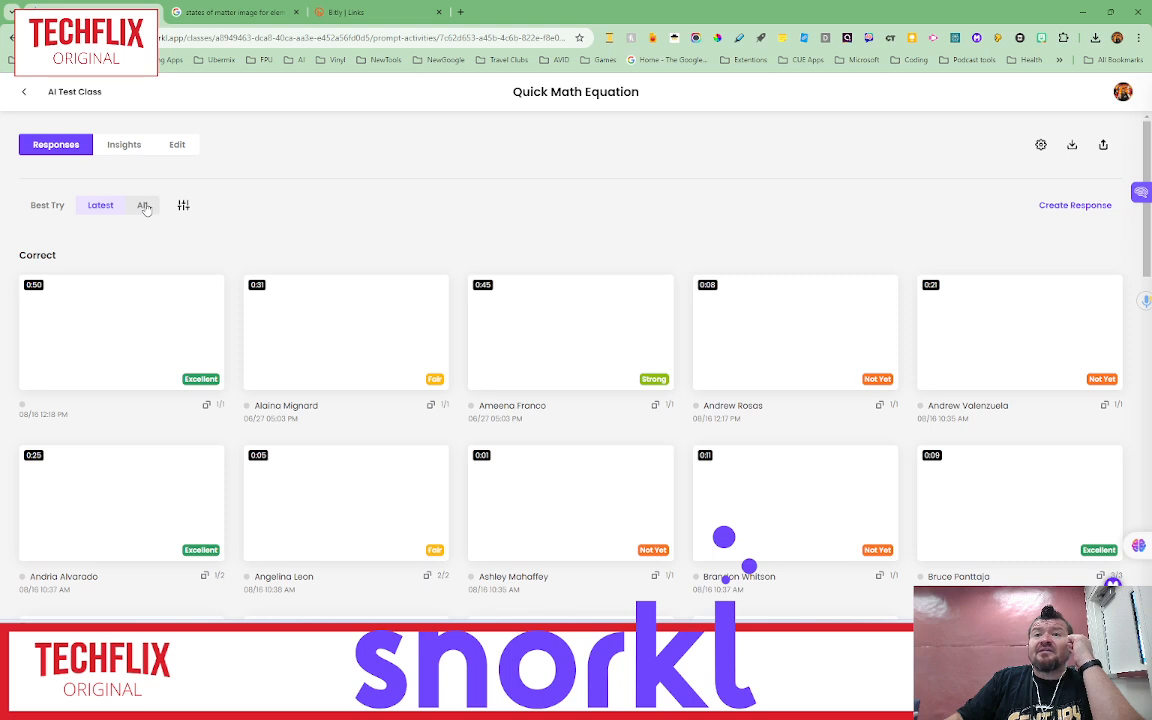
click(143, 205)
click(183, 205)
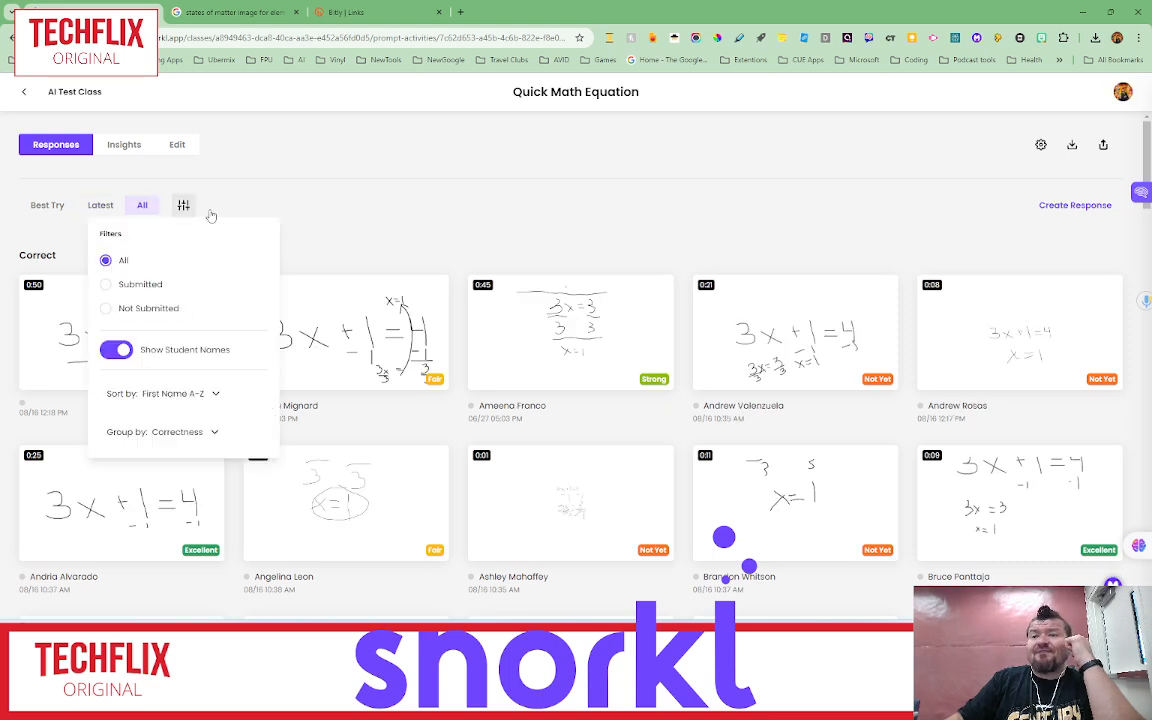
click(371, 208)
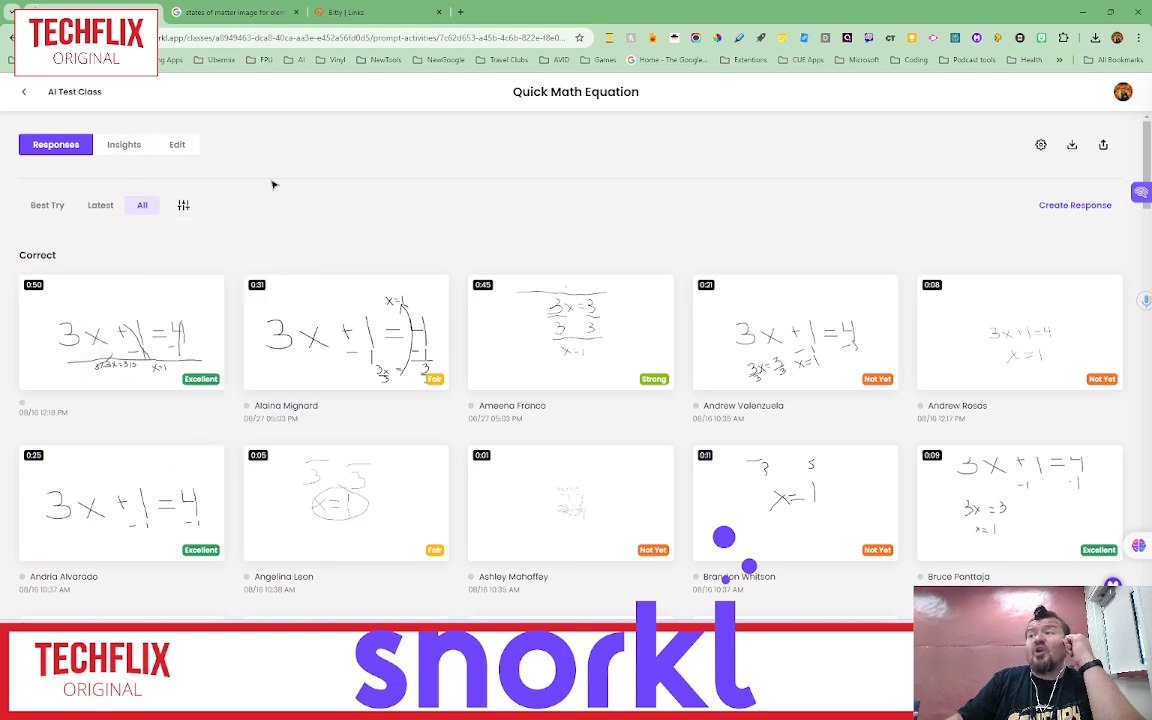
- Review the Quick Math Equation settings for status, peer work visibility and student-to-student comments, leaving them unsaved
click(1041, 146)
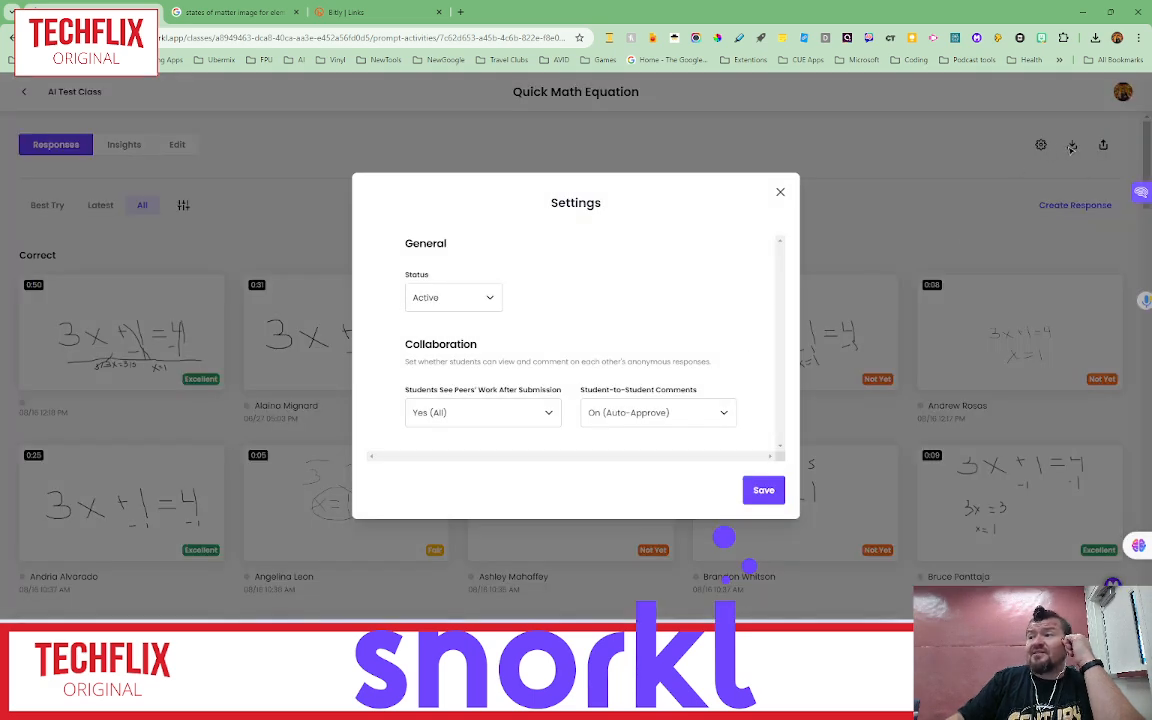
click(780, 192)
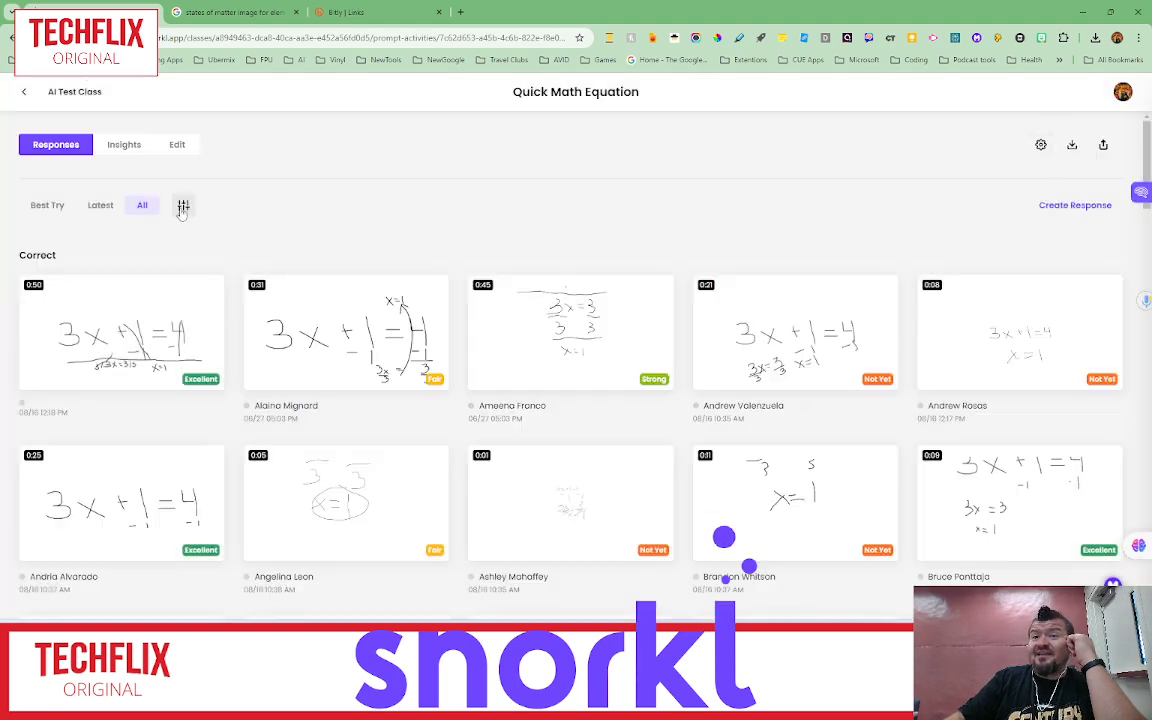
click(1040, 144)
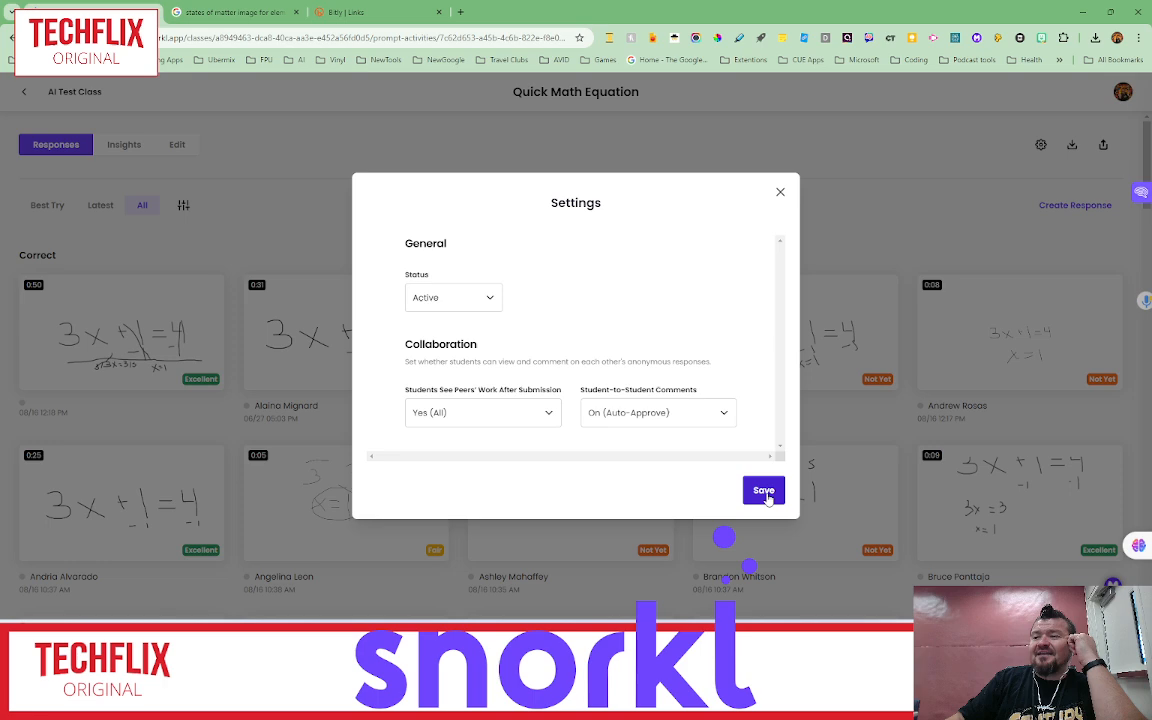
click(781, 195)
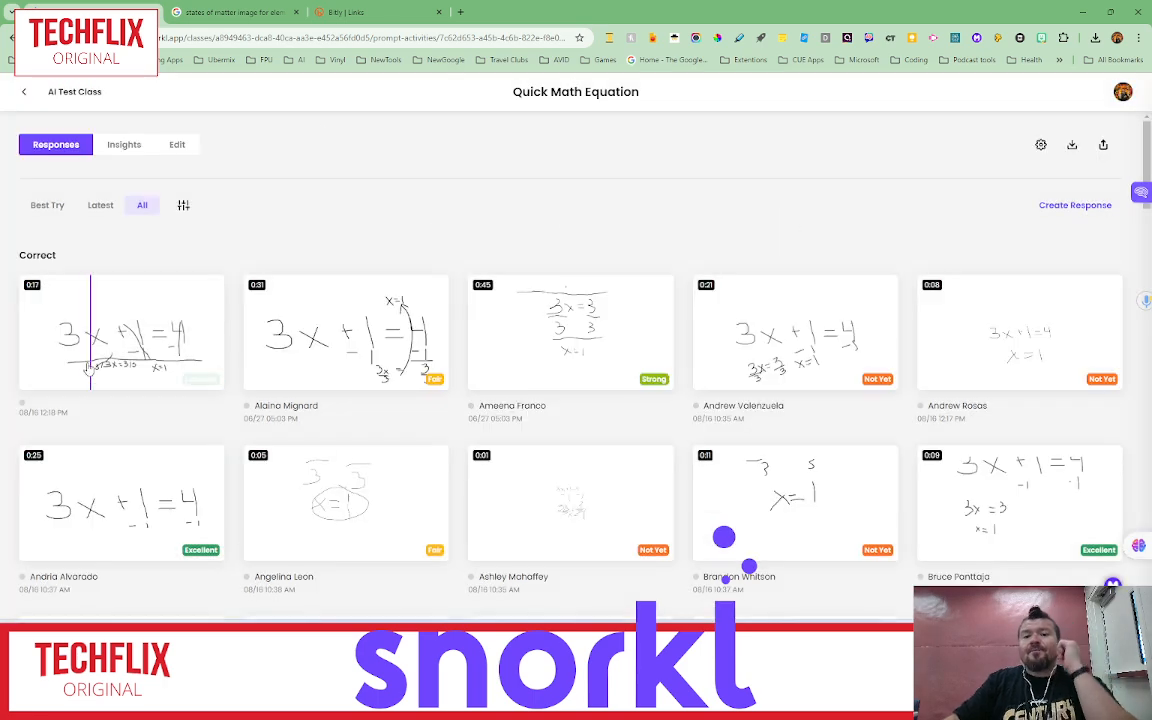